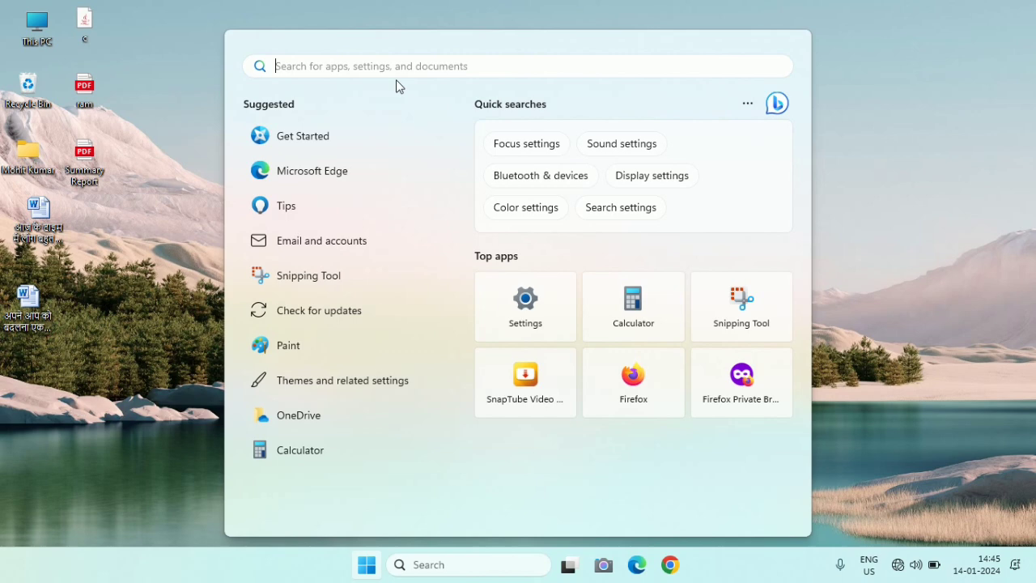
- Launch Notepad from Start search and maximize its blank Untitled window
{"action": "type", "text": "pad"}
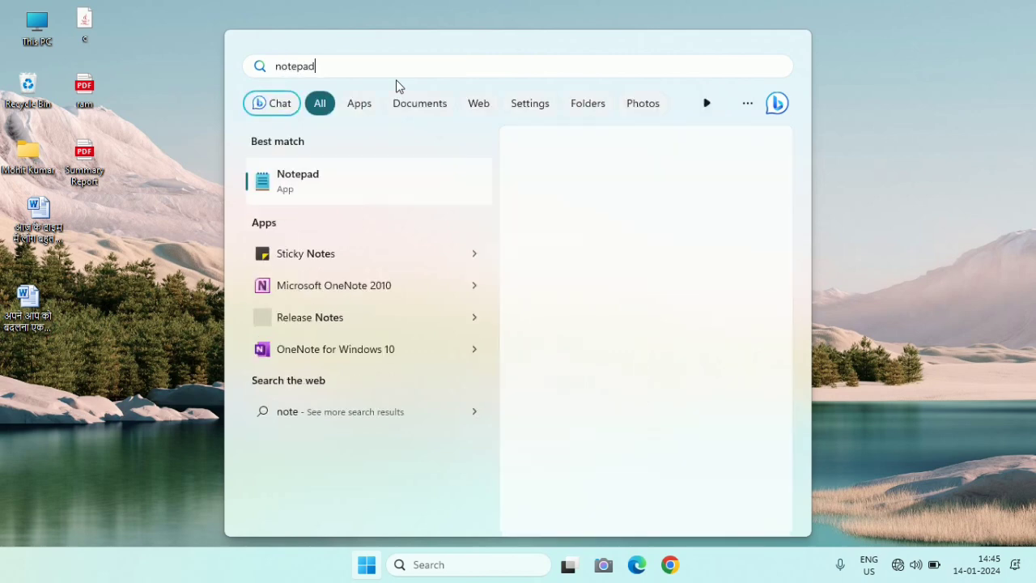
{"action": "left_click", "coordinate": [349, 188]}
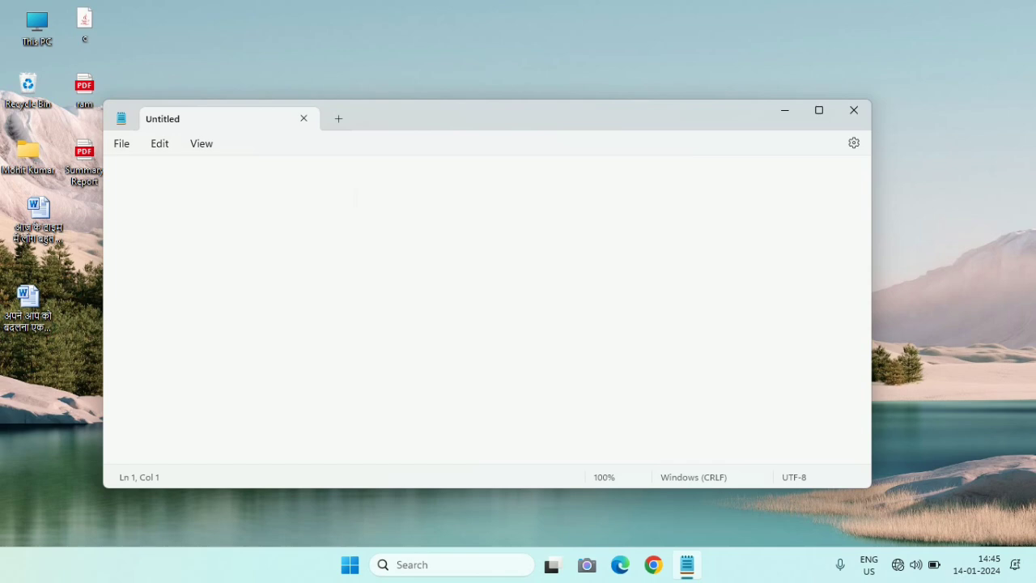
{"action": "left_click", "coordinate": [821, 115]}
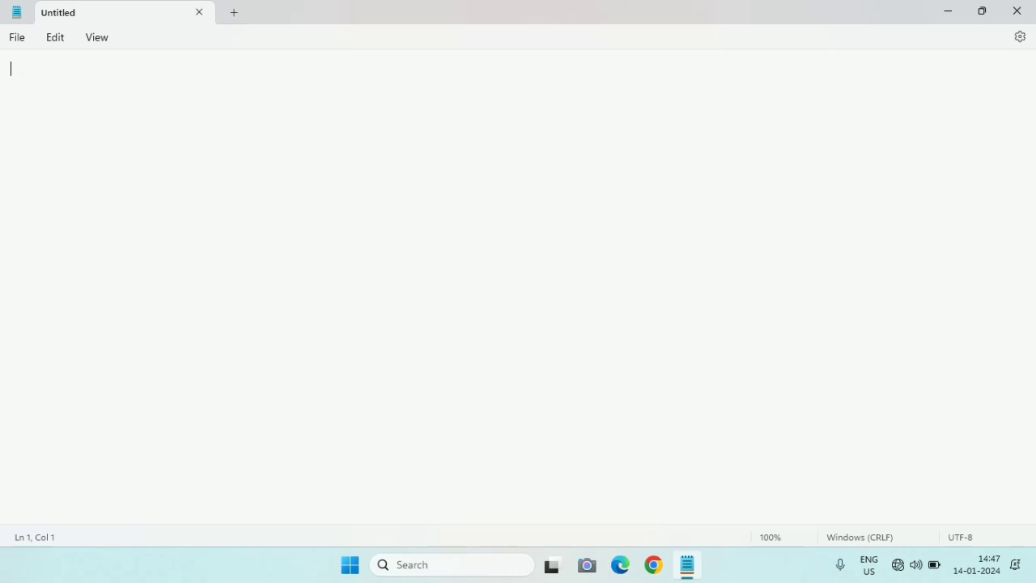
- Paste the copied Hindi text into the empty document
{"action": "key", "text": "ctrl+v"}
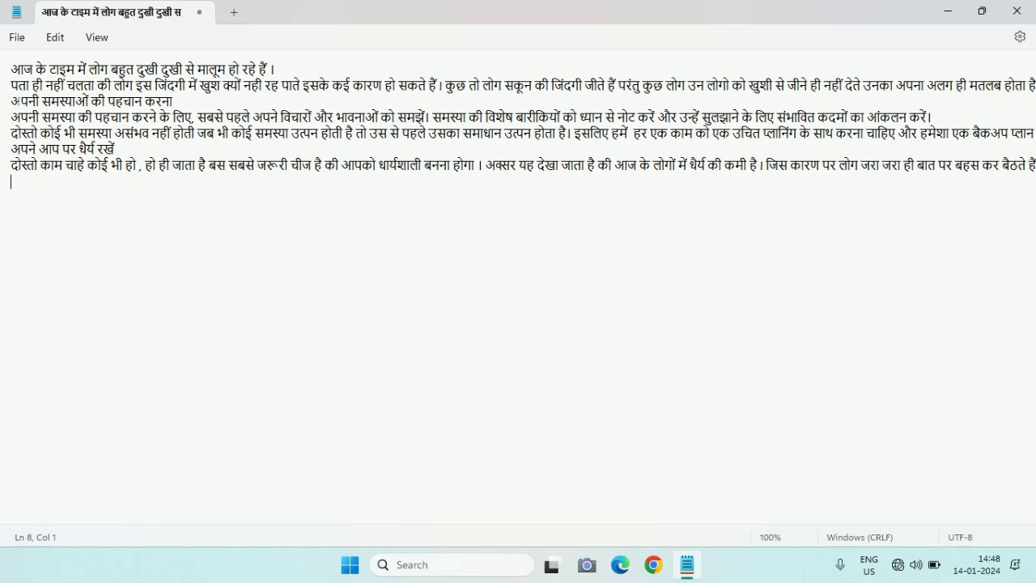
{"action": "left_click", "coordinate": [18, 40]}
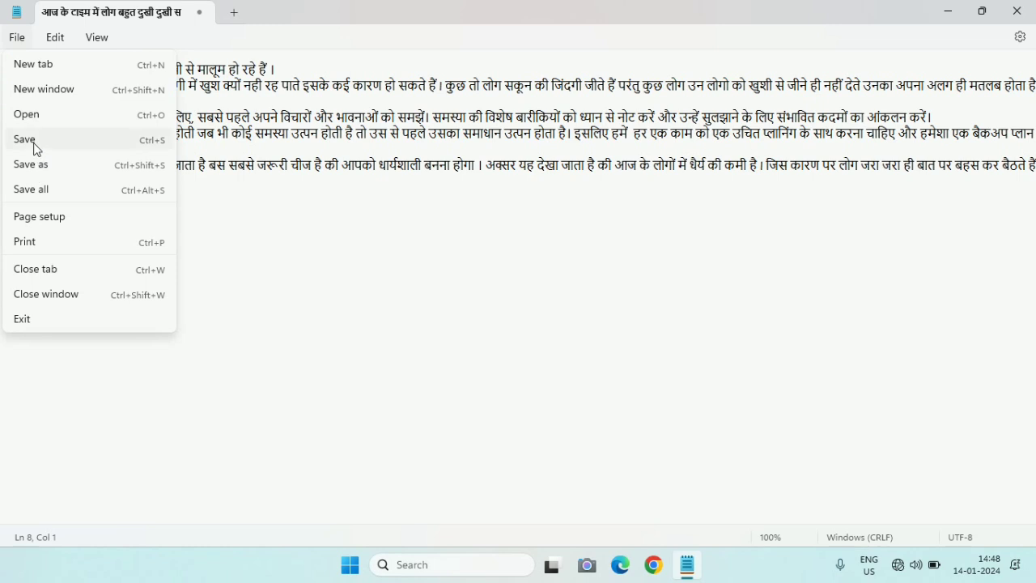
- Save the Hindi document to the Desktop with the file name ttcguide
{"action": "left_click", "coordinate": [36, 150]}
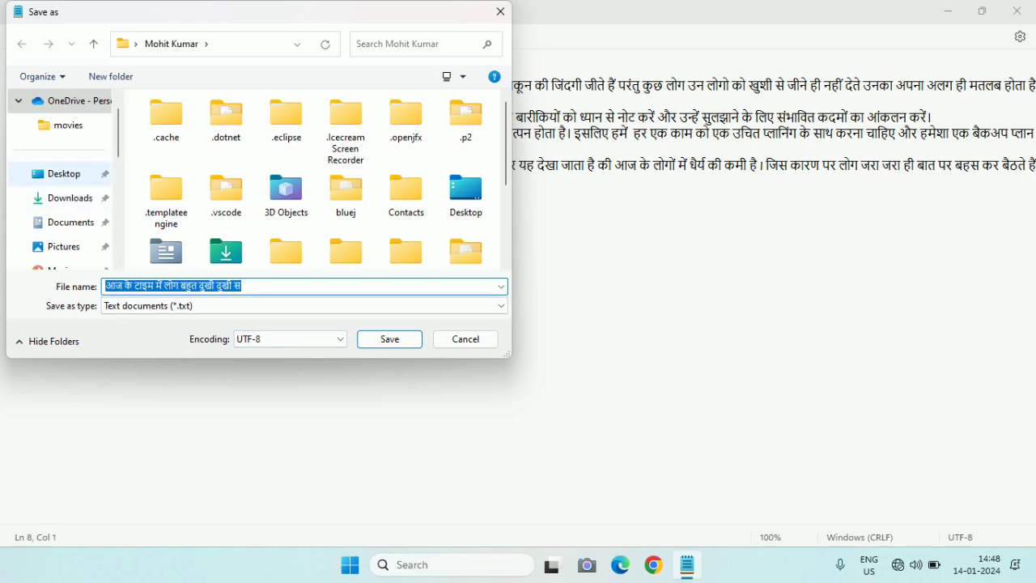
{"action": "scroll", "coordinate": [47, 146], "scroll_direction": "down", "scroll_amount": 3}
{"action": "scroll", "coordinate": [47, 146], "scroll_direction": "up", "scroll_amount": 4}
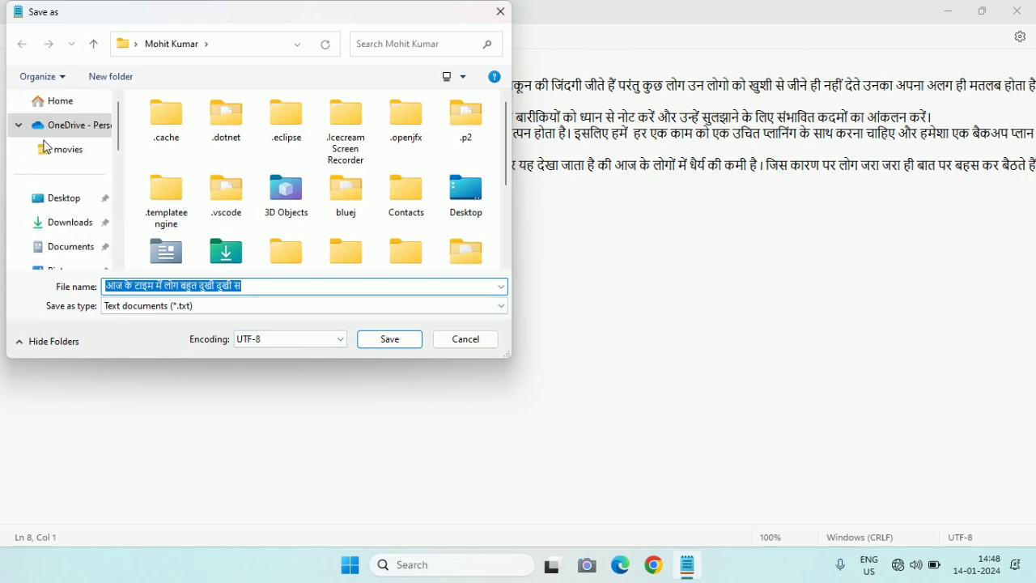
{"action": "left_click", "coordinate": [68, 209]}
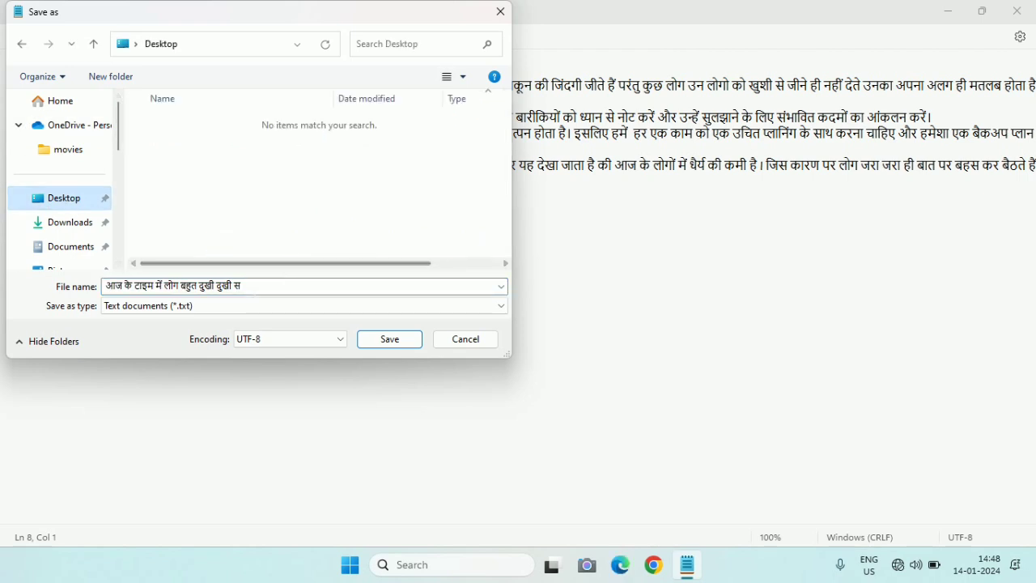
{"action": "left_click", "coordinate": [253, 292]}
{"action": "key", "text": "BackSpace"}
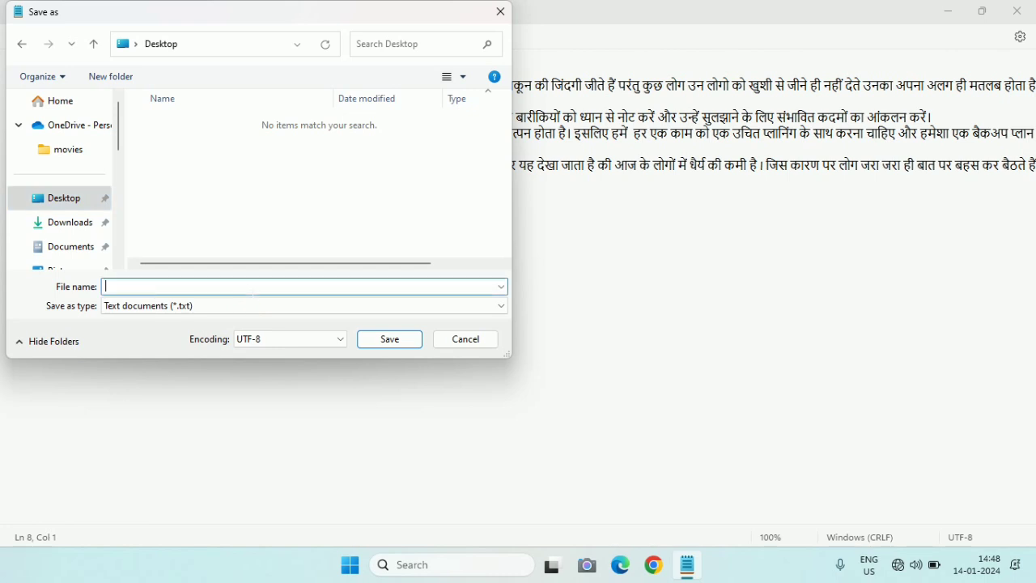
{"action": "type", "text": "ttcguide"}
{"action": "left_click", "coordinate": [390, 340]}
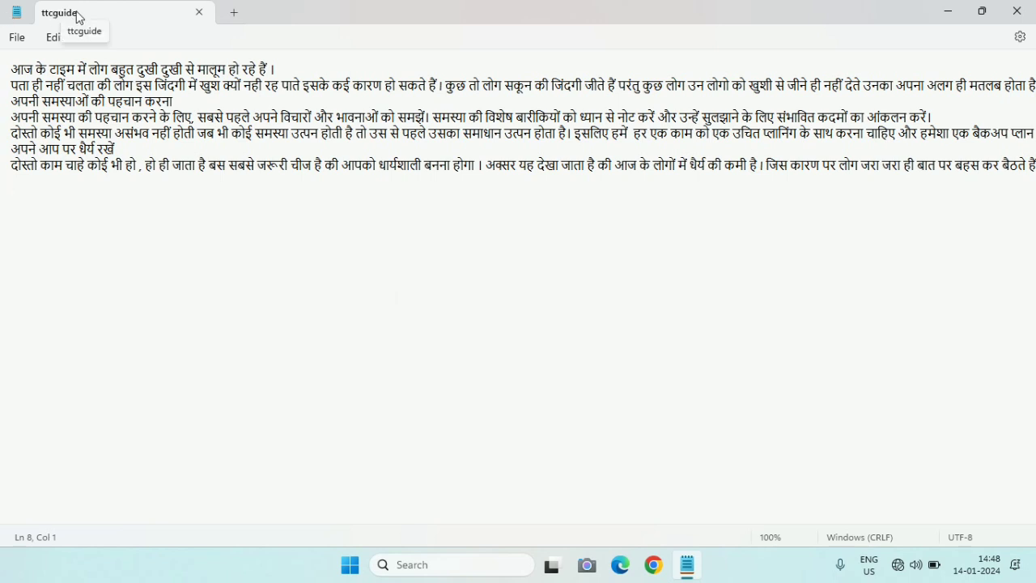
{"action": "left_click", "coordinate": [18, 39]}
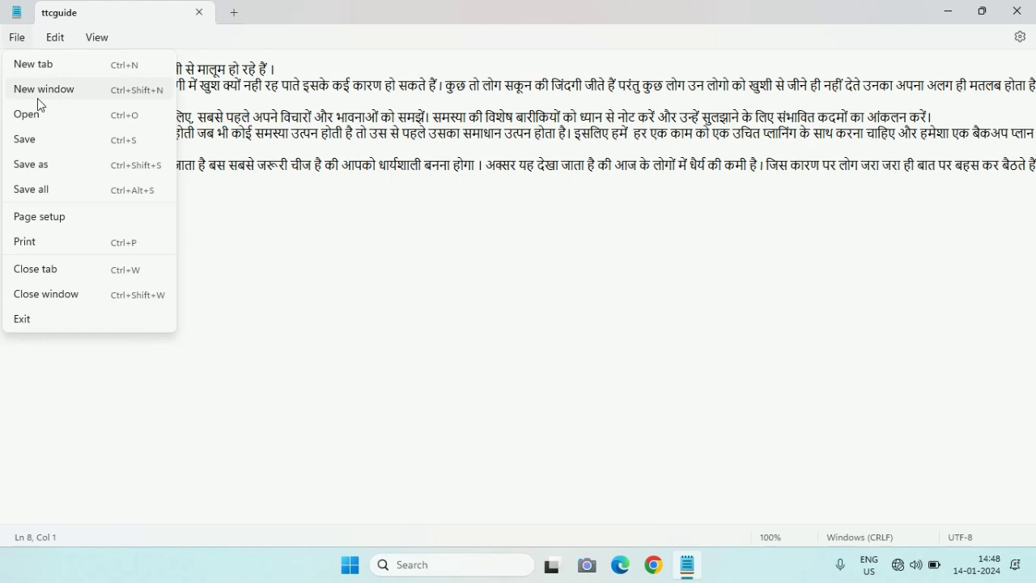
{"action": "left_click", "coordinate": [280, 164]}
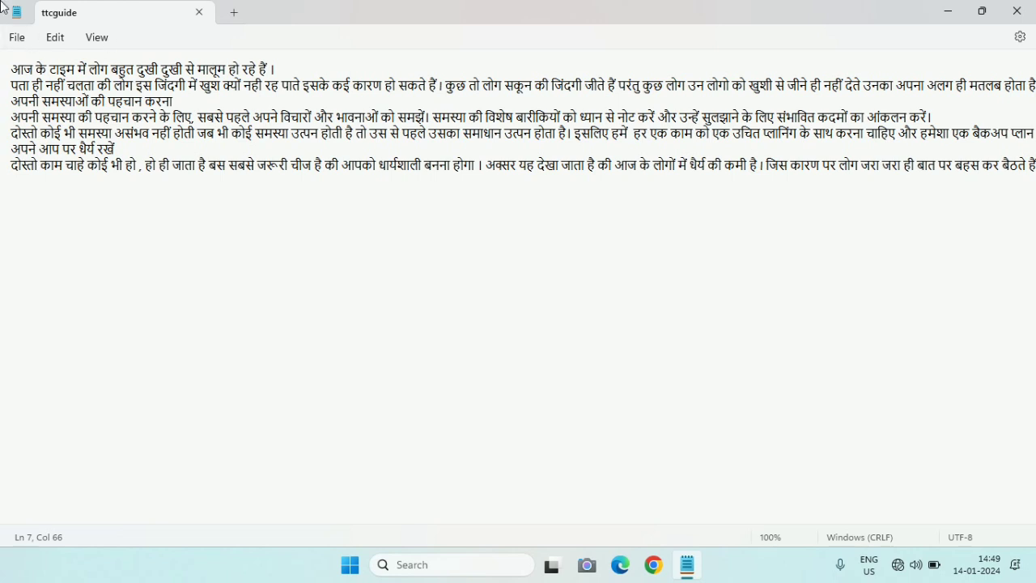
{"action": "left_click", "coordinate": [22, 40]}
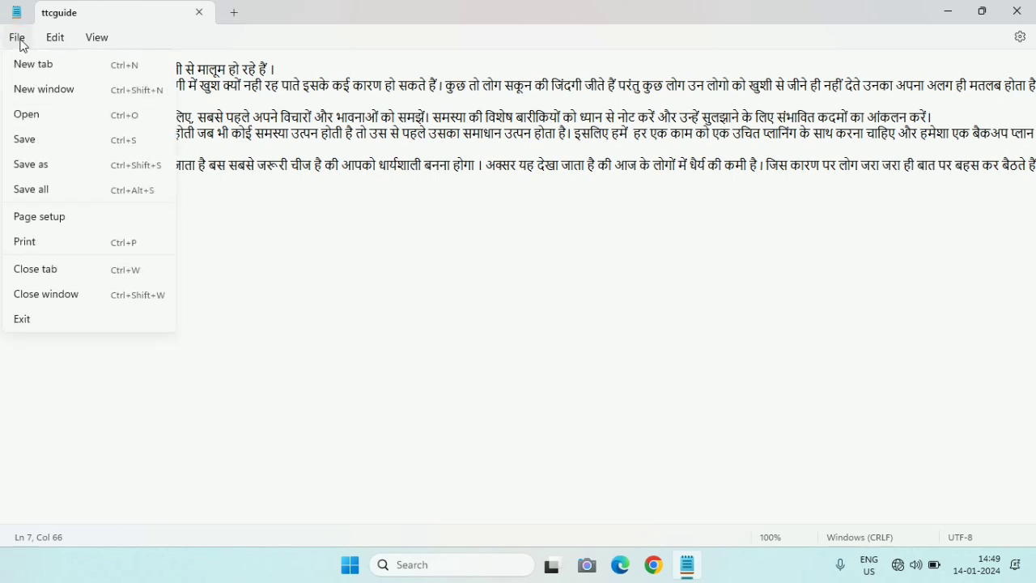
{"action": "left_click", "coordinate": [130, 97]}
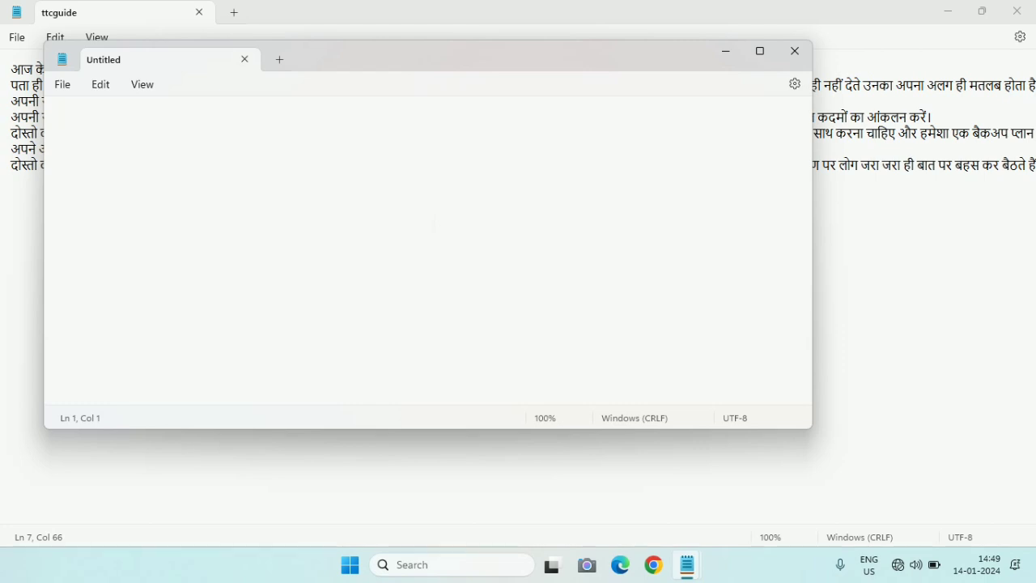
{"action": "left_click", "coordinate": [798, 53]}
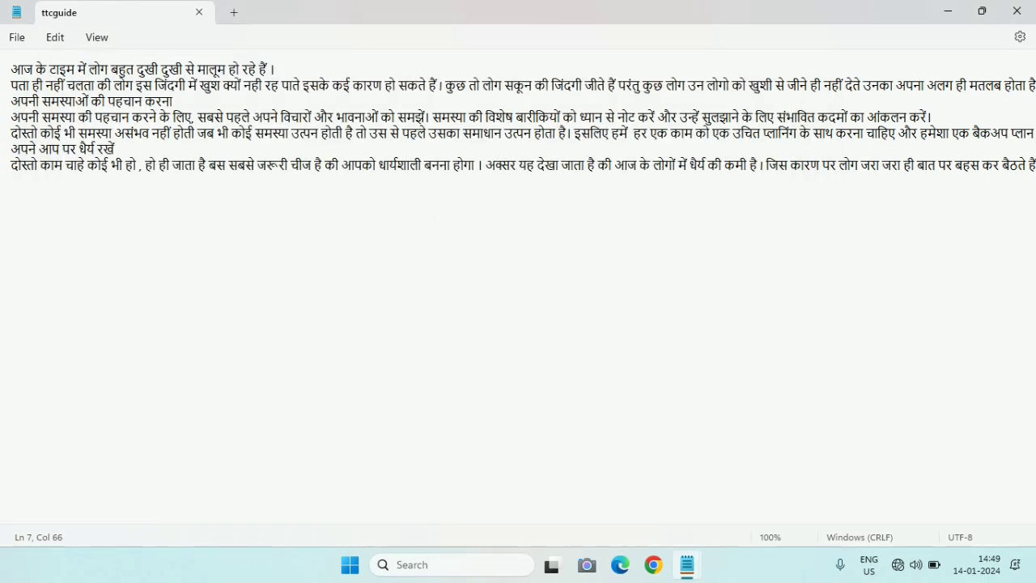
{"action": "left_click", "coordinate": [16, 38]}
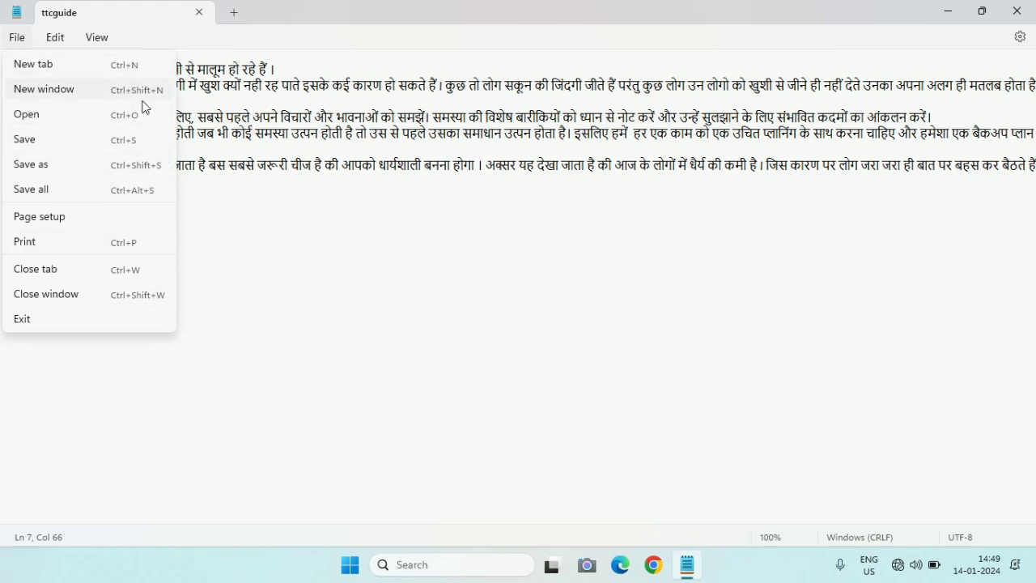
{"action": "left_click", "coordinate": [60, 121]}
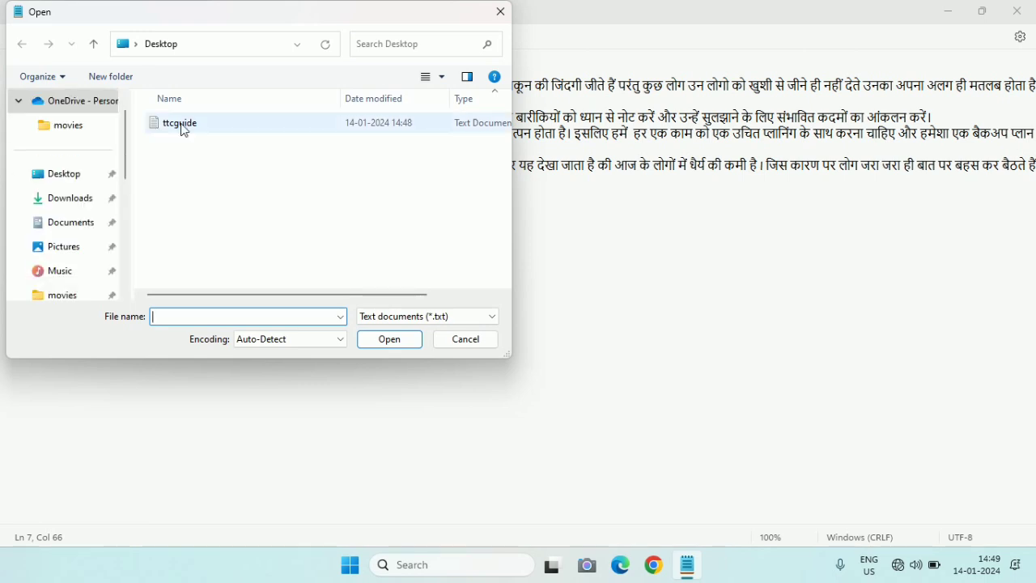
{"action": "scroll", "coordinate": [85, 172], "scroll_direction": "down", "scroll_amount": 10}
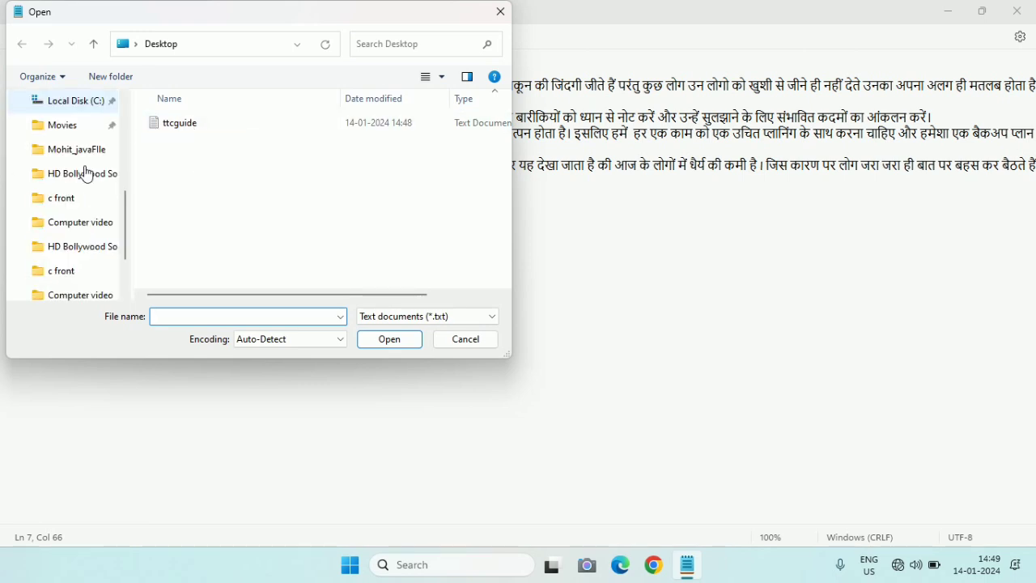
{"action": "scroll", "coordinate": [77, 171], "scroll_direction": "up", "scroll_amount": 15}
{"action": "left_click", "coordinate": [88, 200]}
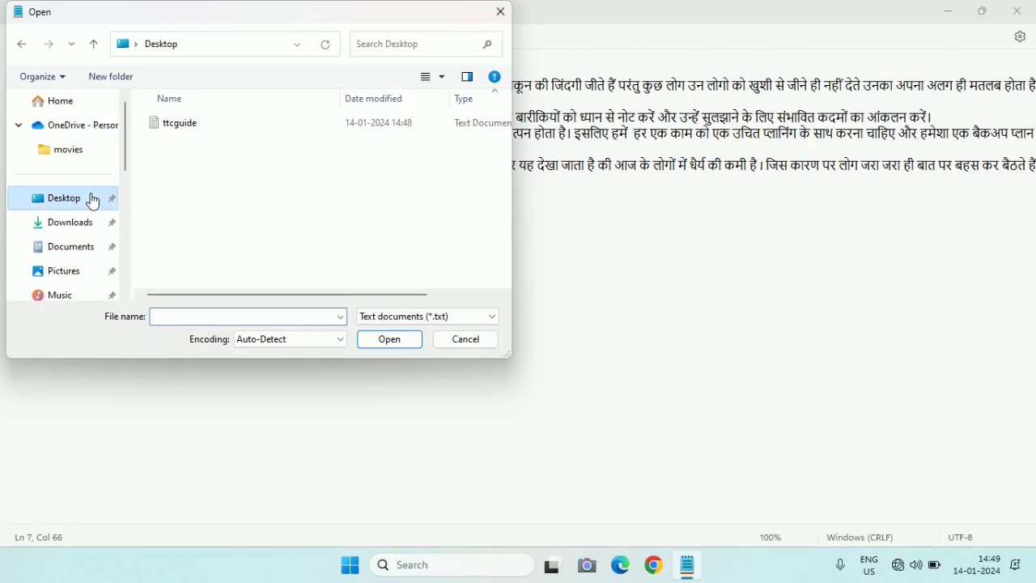
{"action": "left_click", "coordinate": [220, 124]}
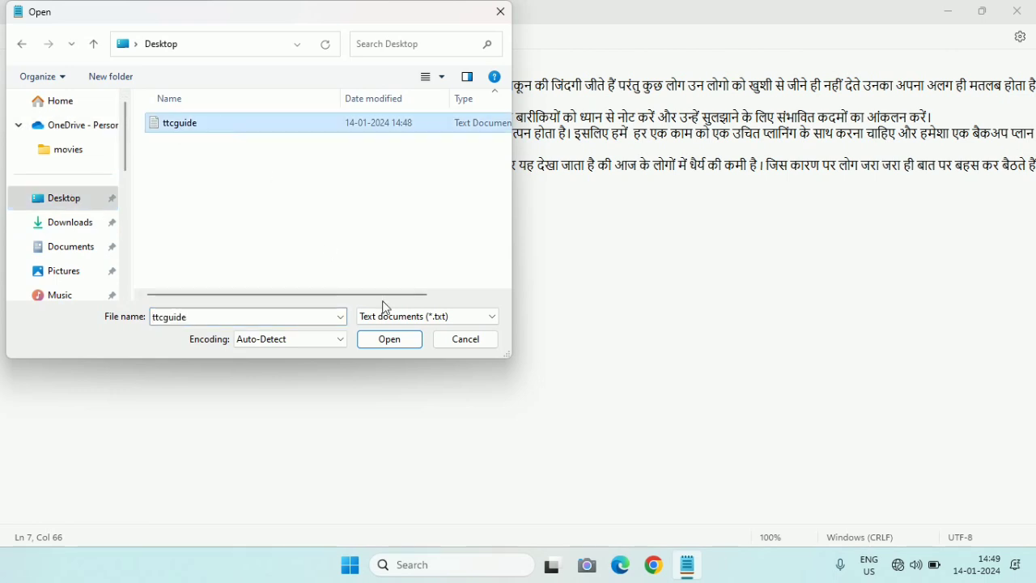
{"action": "left_click", "coordinate": [388, 341]}
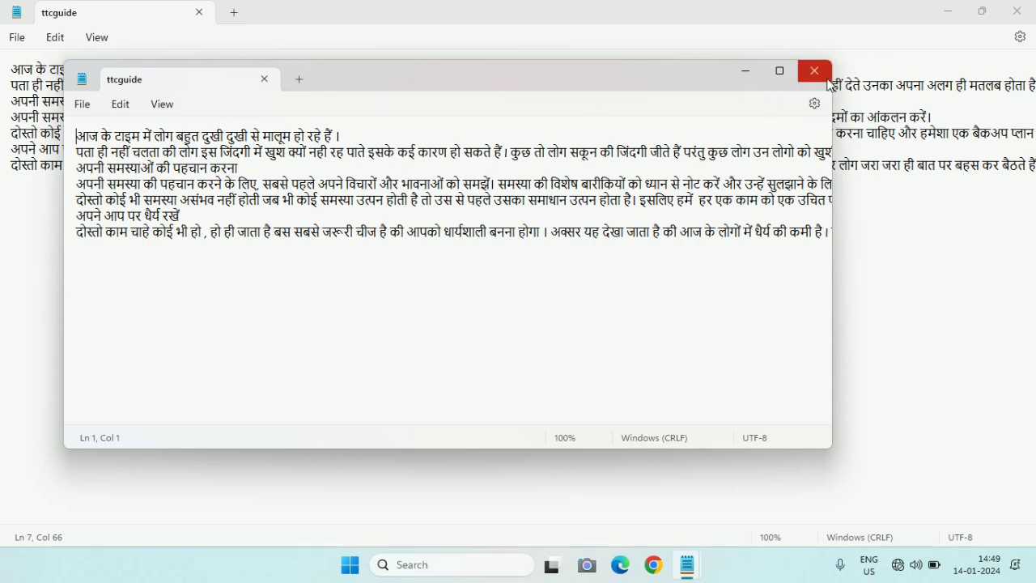
{"action": "left_click", "coordinate": [81, 105]}
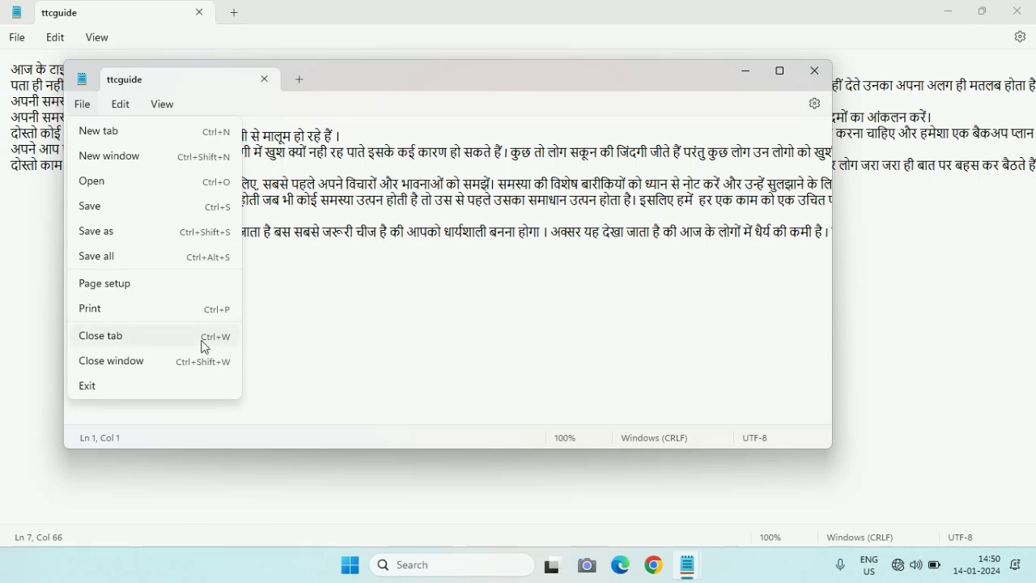
{"action": "key", "text": "ctrl+w"}
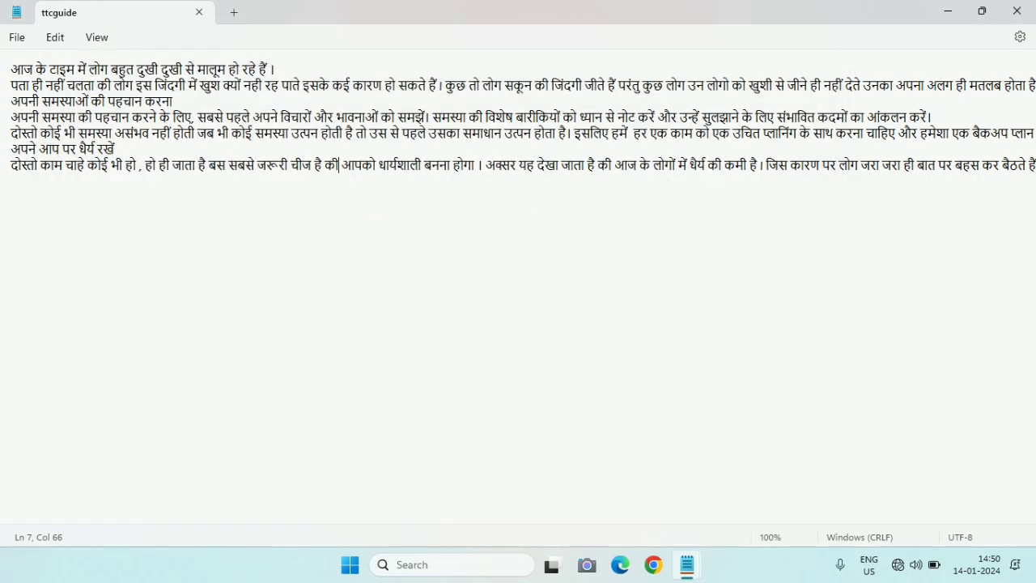
{"action": "left_click", "coordinate": [20, 41]}
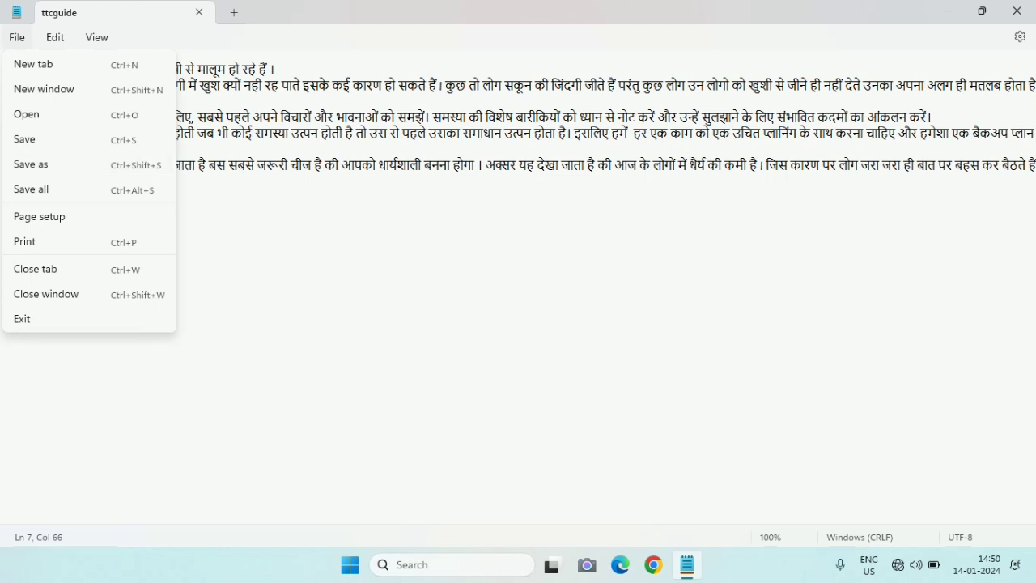
- Use Save As to store a copy on the Desktop named guide
{"action": "left_click", "coordinate": [288, 241]}
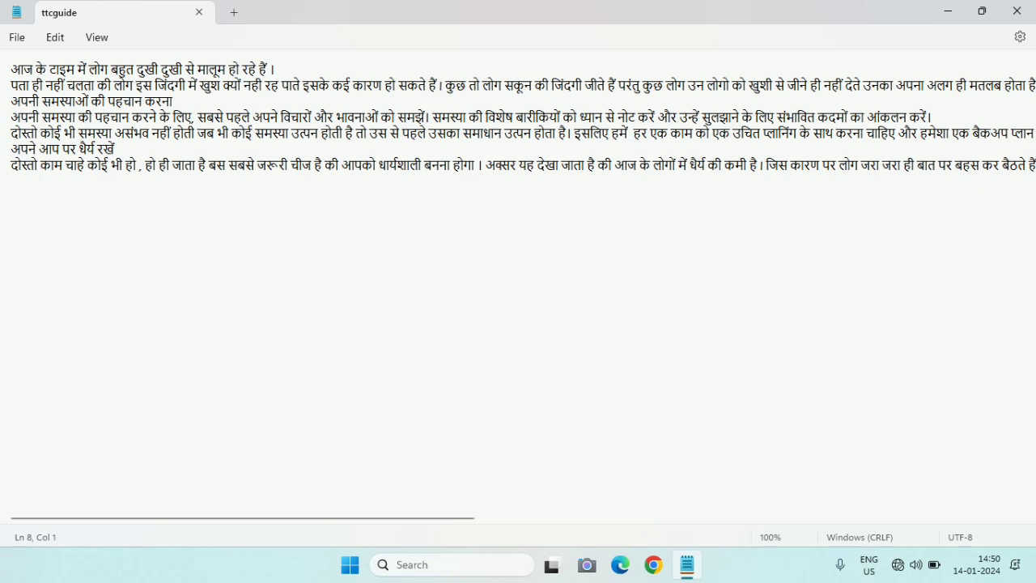
{"action": "left_click", "coordinate": [20, 36]}
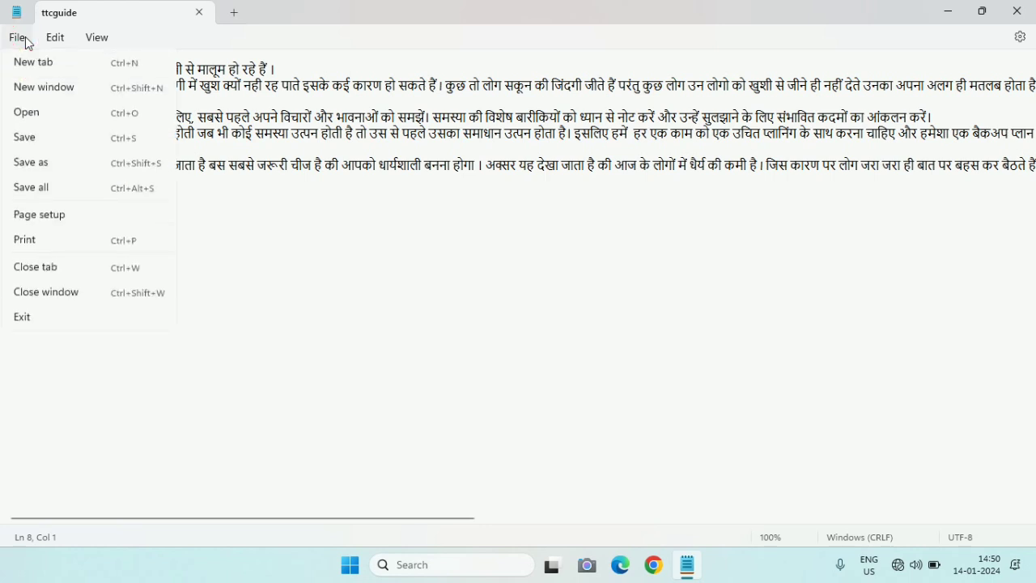
{"action": "left_click", "coordinate": [68, 168]}
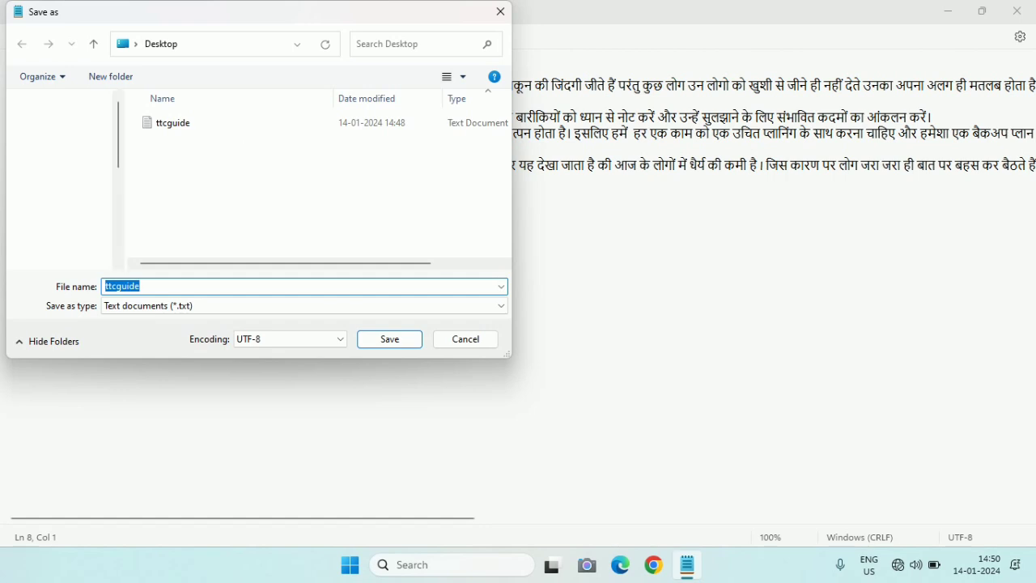
{"action": "left_click", "coordinate": [57, 180]}
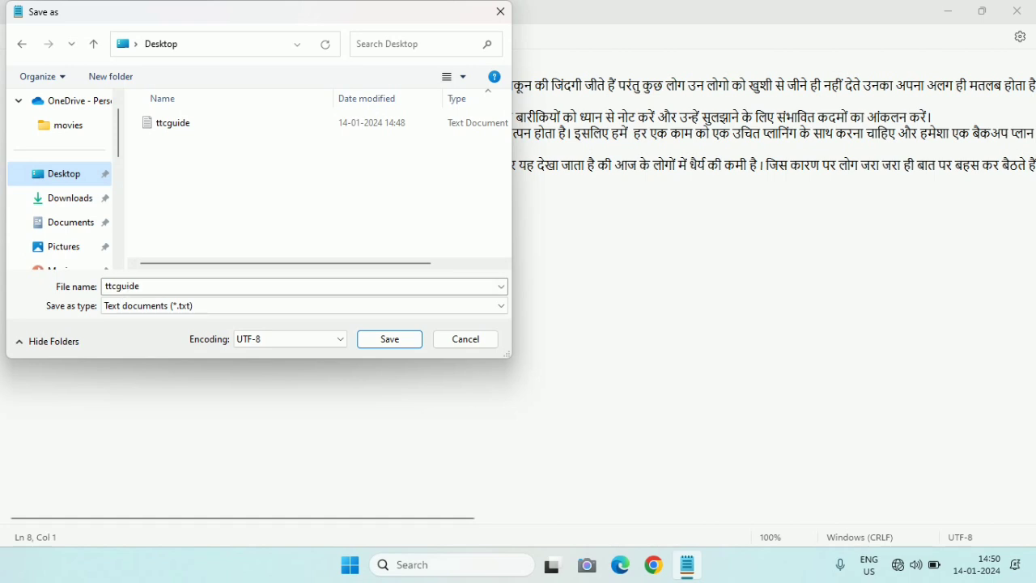
{"action": "double_click", "coordinate": [123, 287]}
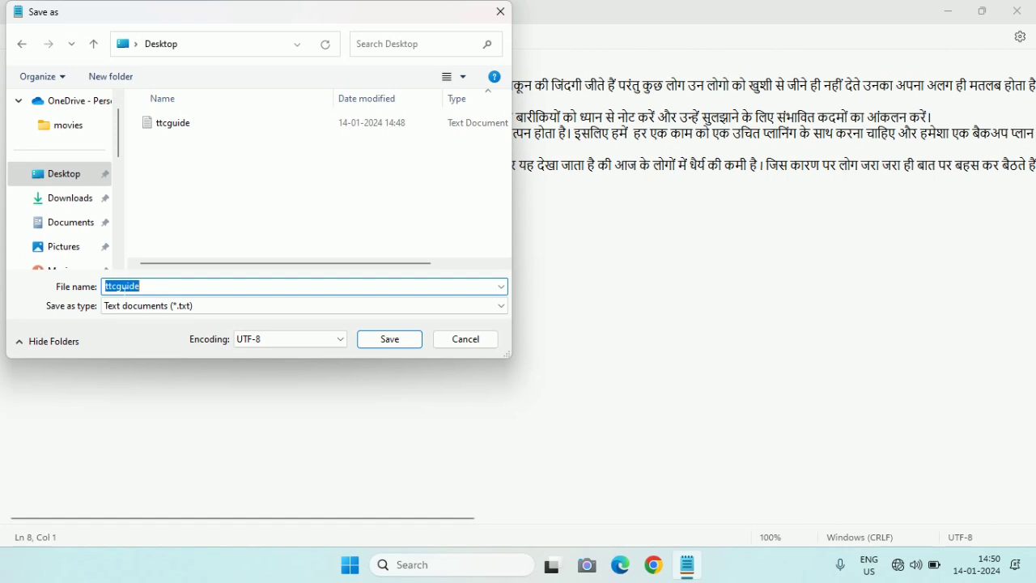
{"action": "left_click", "coordinate": [118, 286]}
{"action": "key", "text": "BackSpace"}
{"action": "key", "text": "BackSpace"}
{"action": "key", "text": "BackSpace"}
{"action": "left_click", "coordinate": [391, 340]}
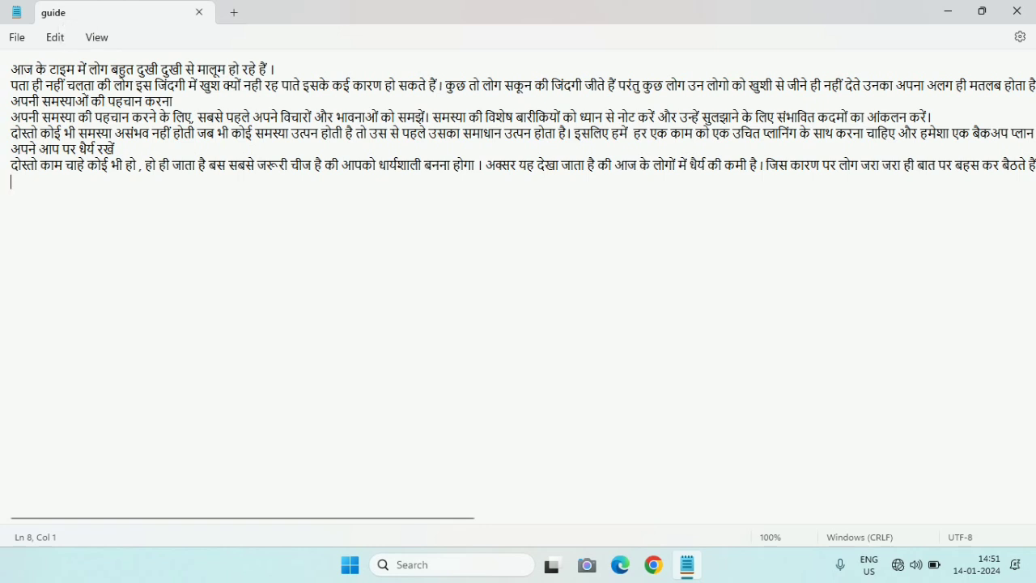
{"action": "left_click", "coordinate": [16, 38]}
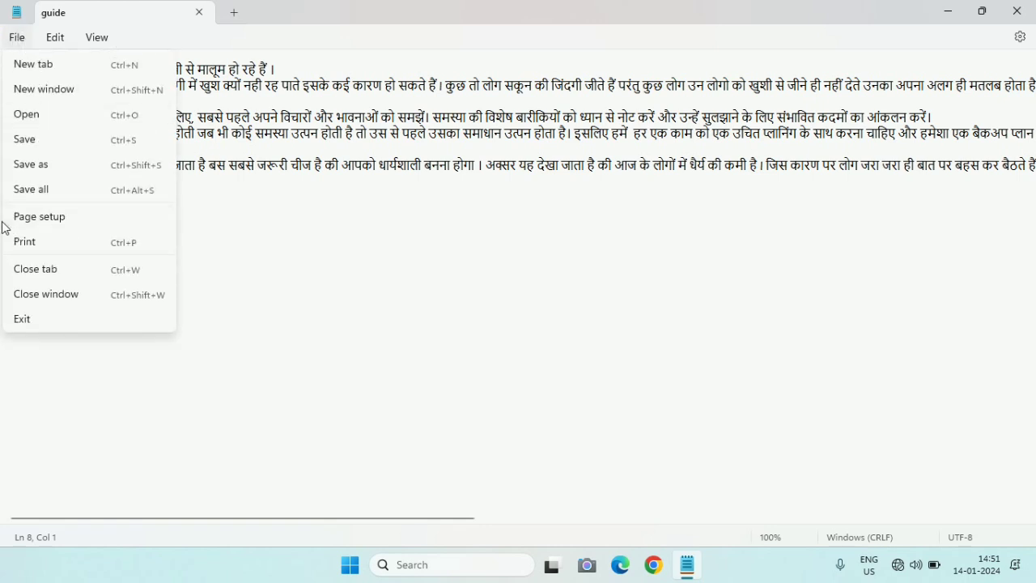
{"action": "left_click", "coordinate": [64, 223]}
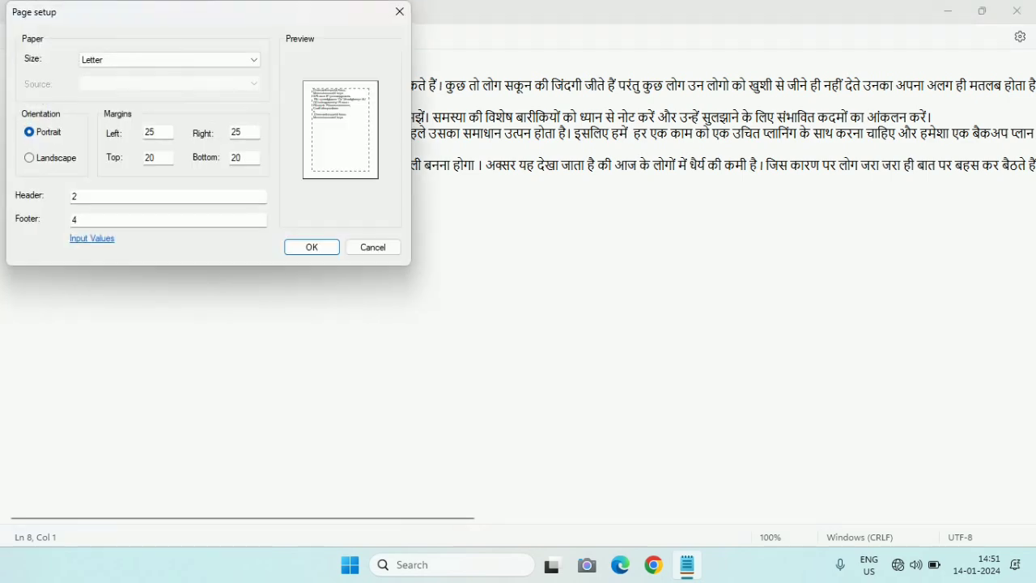
{"action": "left_click_drag", "start_coordinate": [141, 11], "coordinate": [237, 198]}
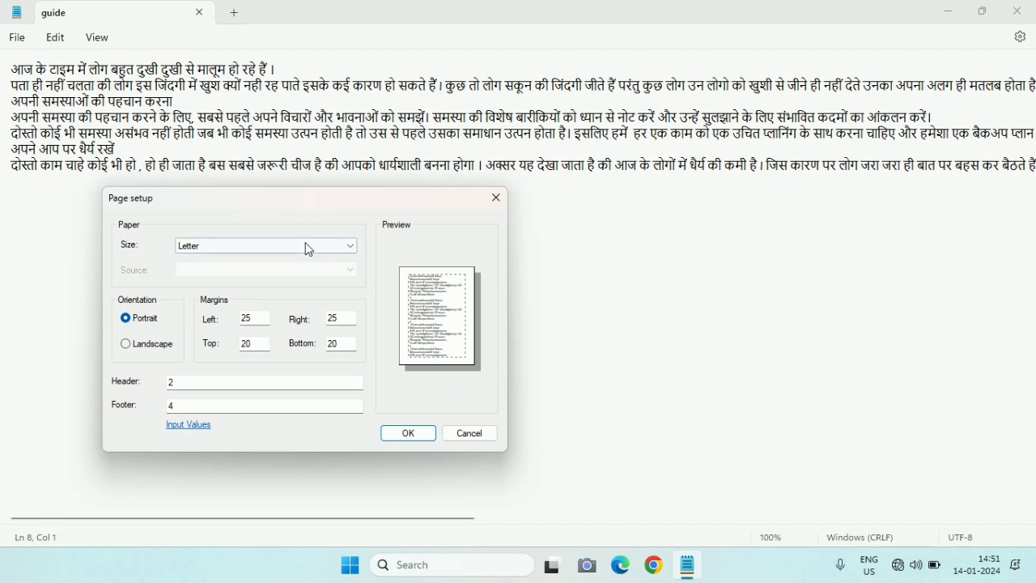
{"action": "left_click", "coordinate": [352, 246]}
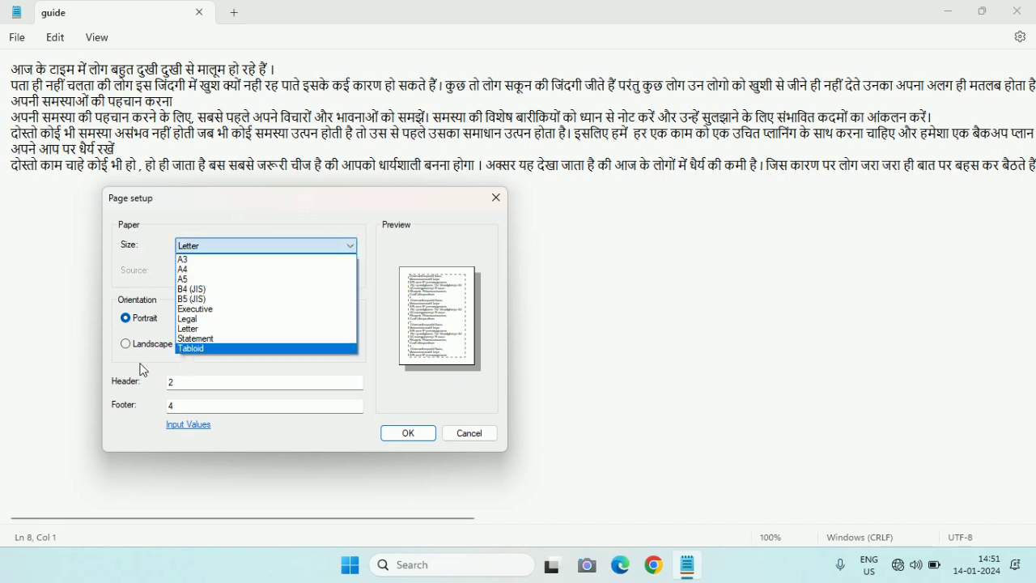
{"action": "left_click", "coordinate": [245, 269]}
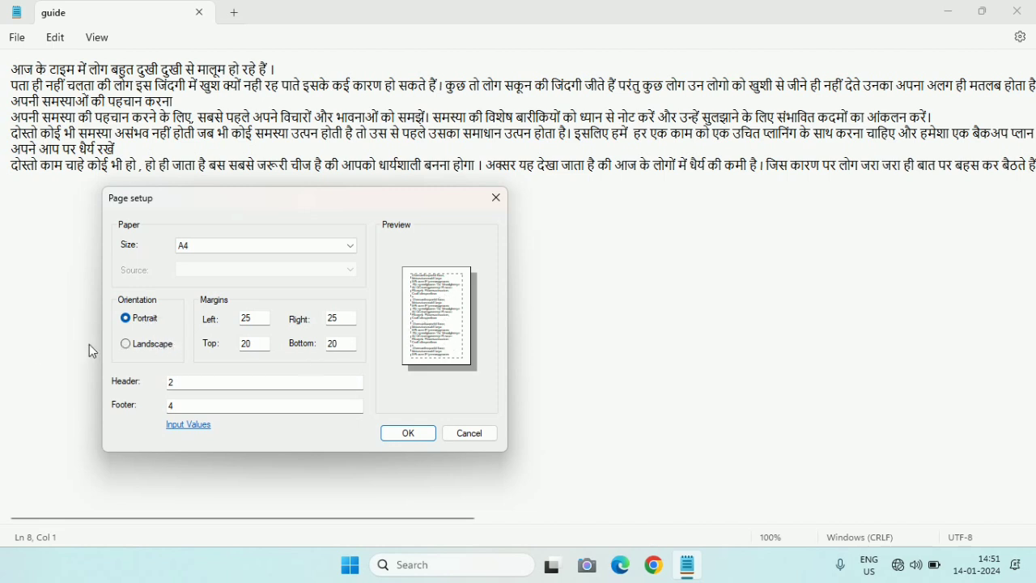
{"action": "left_click", "coordinate": [130, 344]}
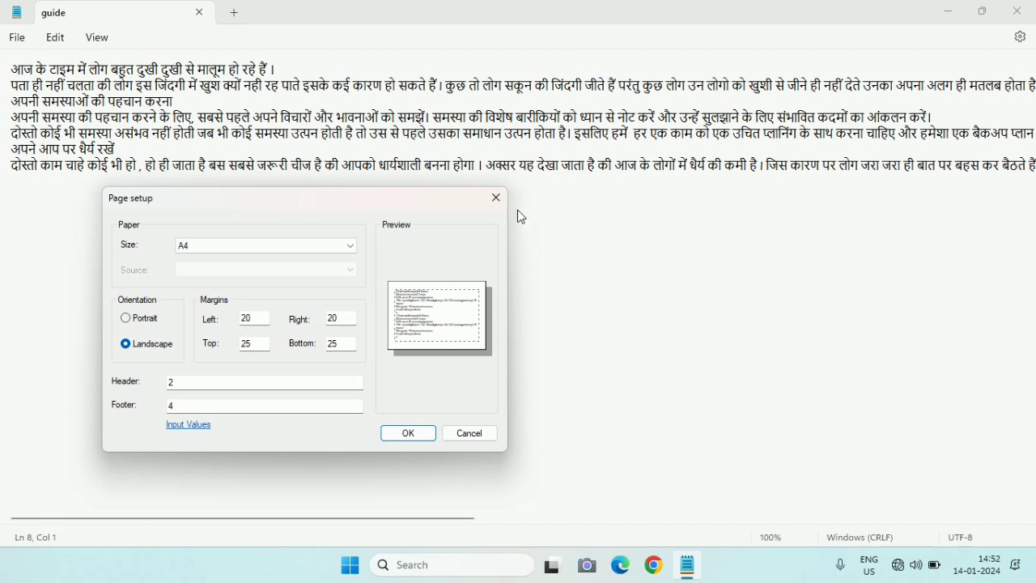
{"action": "left_click", "coordinate": [498, 201]}
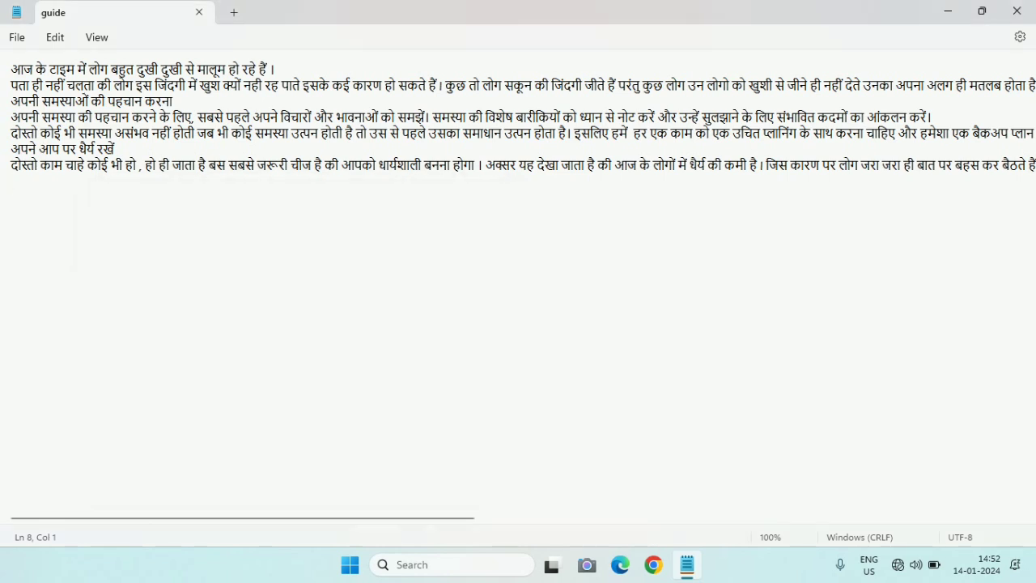
{"action": "left_click", "coordinate": [17, 39]}
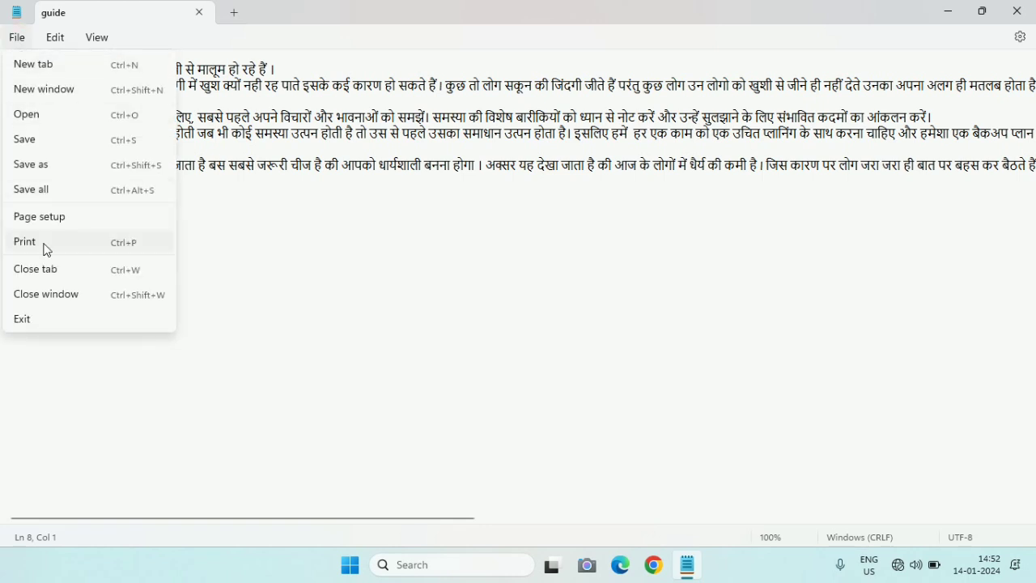
{"action": "left_click", "coordinate": [47, 242]}
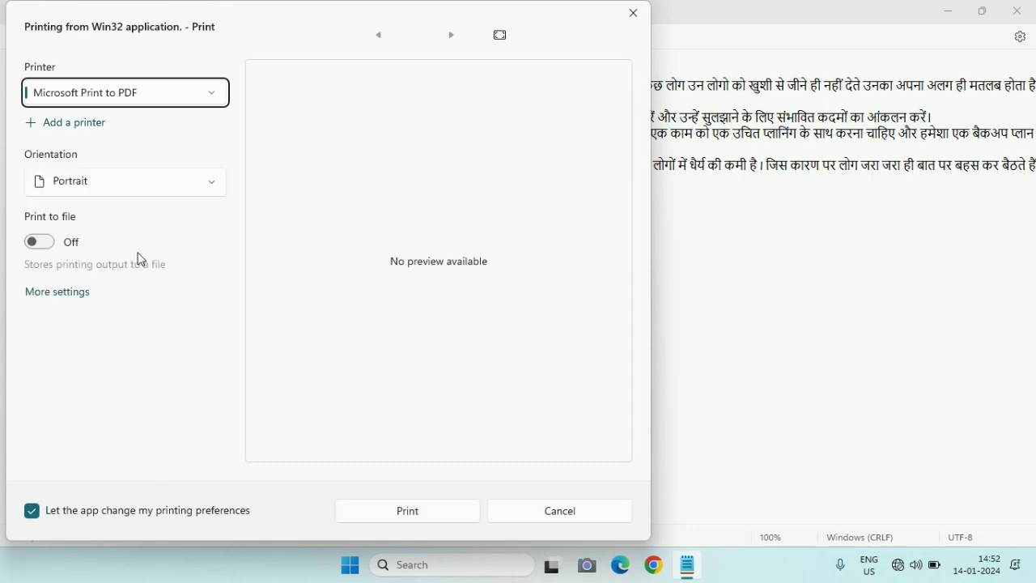
{"action": "left_click", "coordinate": [215, 187]}
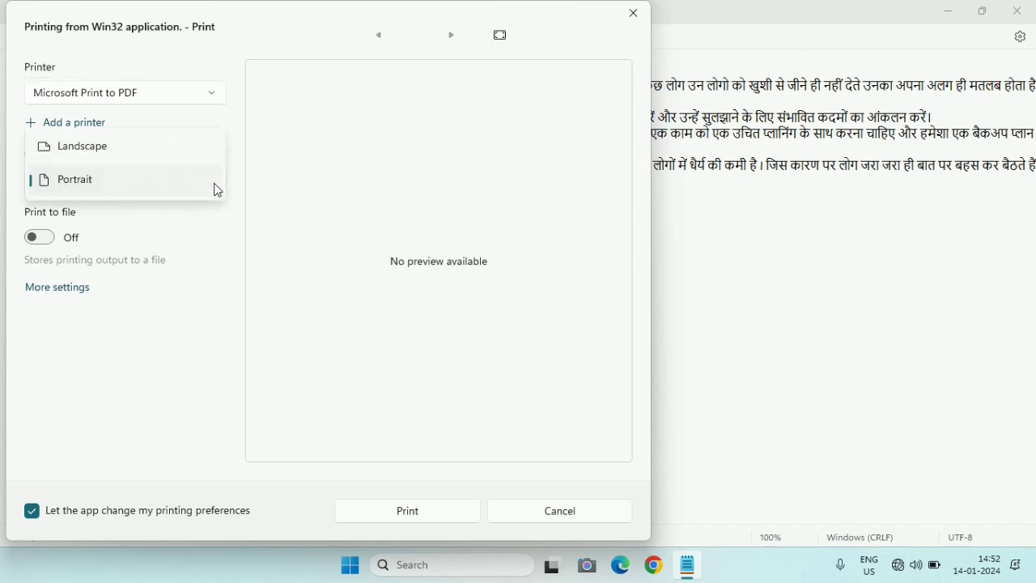
{"action": "left_click", "coordinate": [640, 24]}
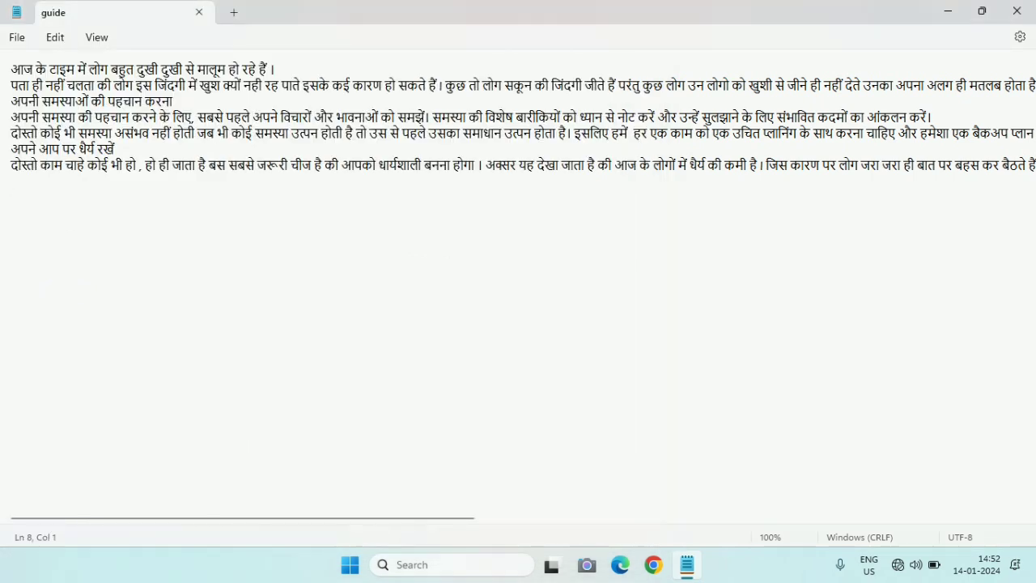
- Open a new empty tab, return to the guide tab, then close the Notepad window
{"action": "left_click", "coordinate": [17, 40]}
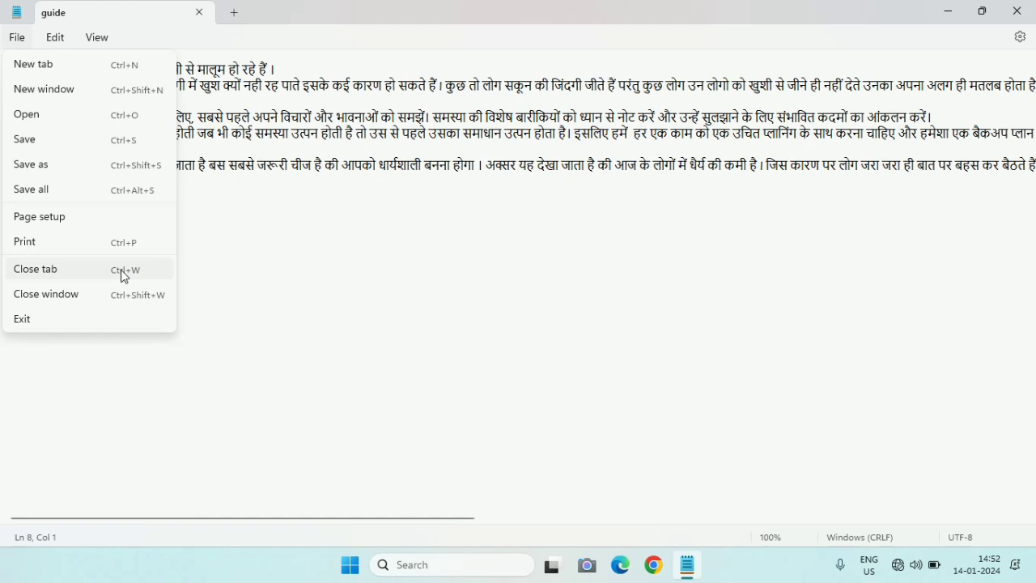
{"action": "left_click", "coordinate": [139, 66]}
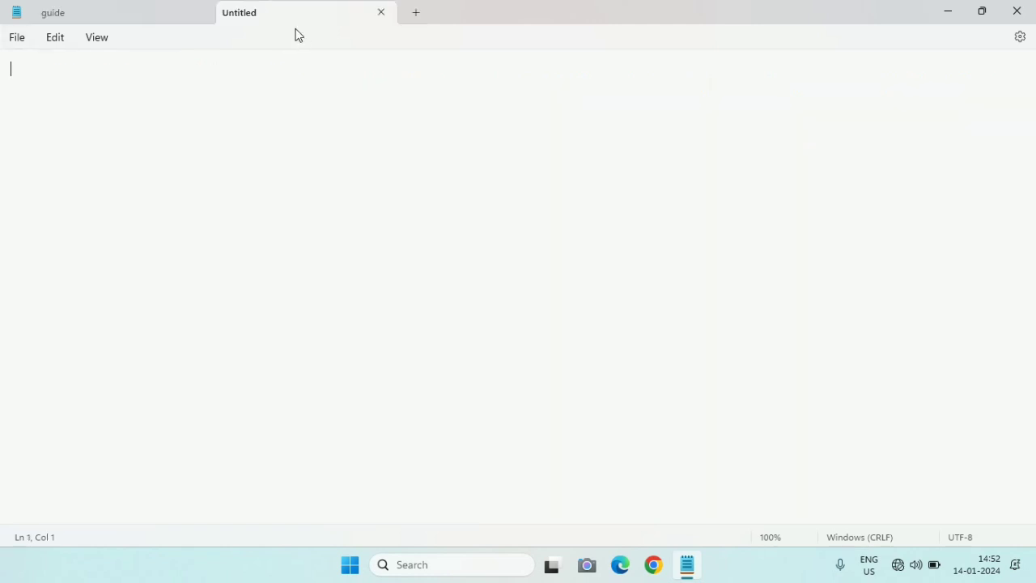
{"action": "left_click", "coordinate": [143, 22]}
{"action": "left_click", "coordinate": [26, 40]}
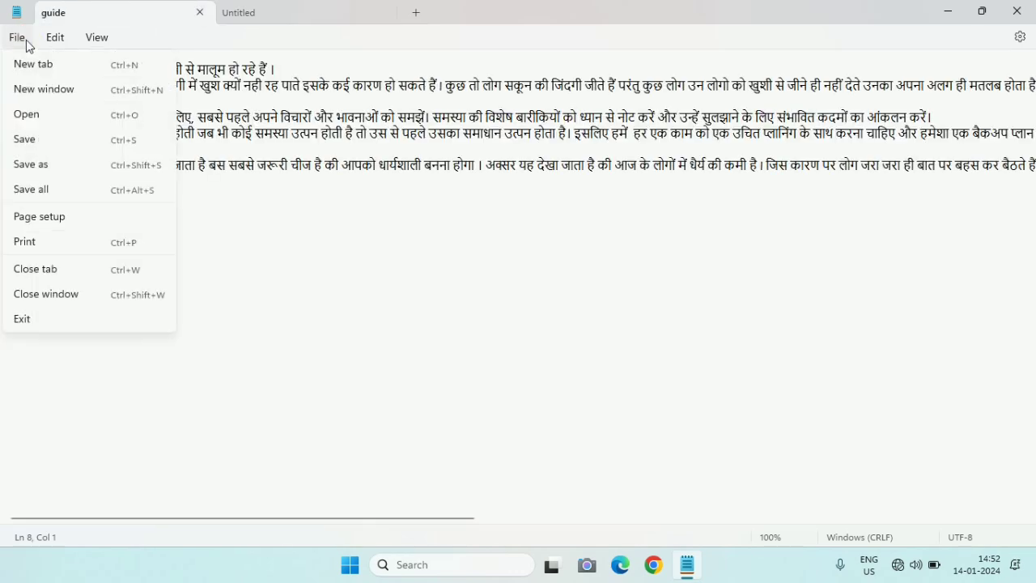
{"action": "left_click", "coordinate": [113, 296]}
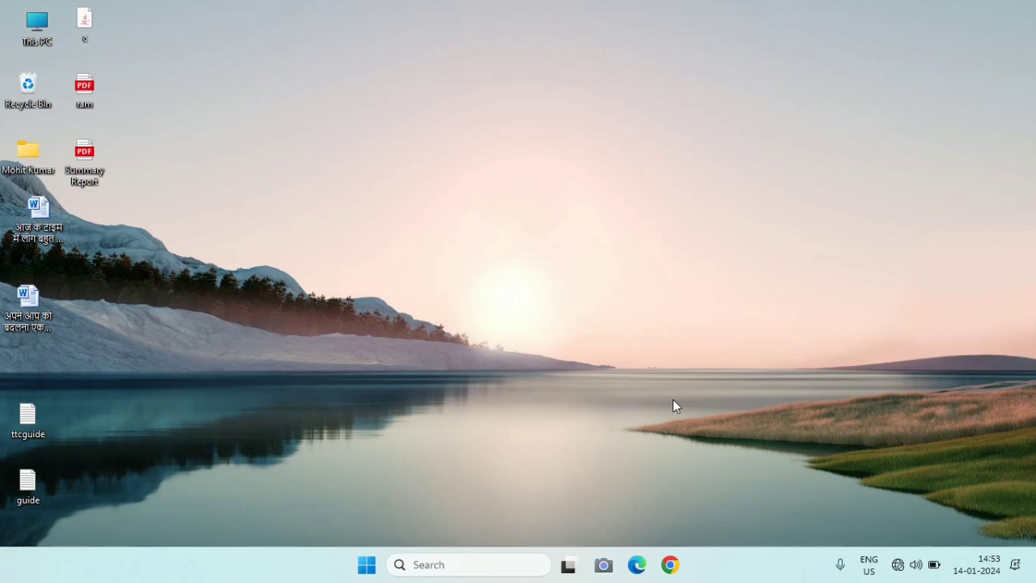
- Launch Notepad from Start, maximize it, then exit via File > Exit
{"action": "left_click", "coordinate": [367, 564]}
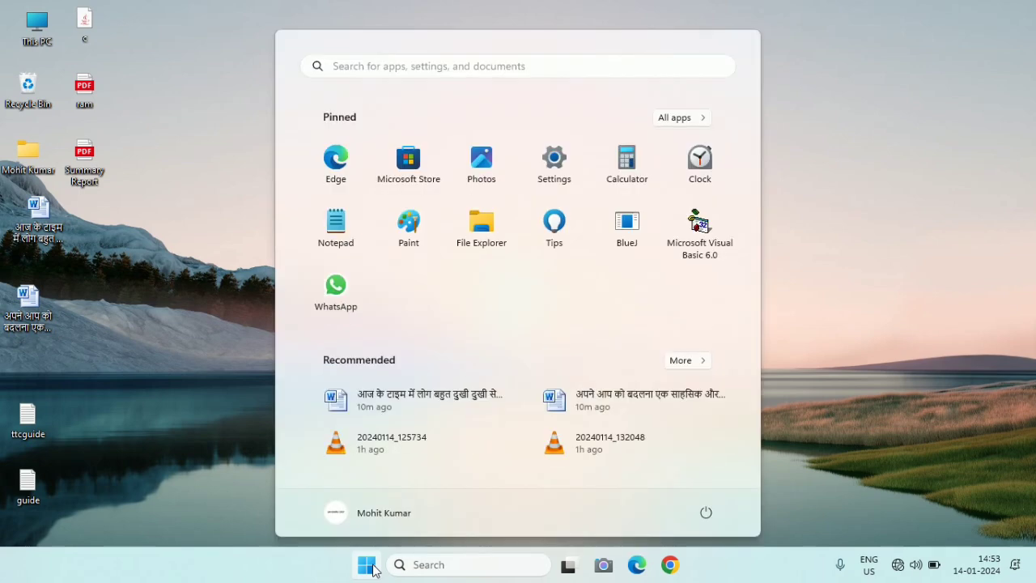
{"action": "left_click", "coordinate": [329, 229]}
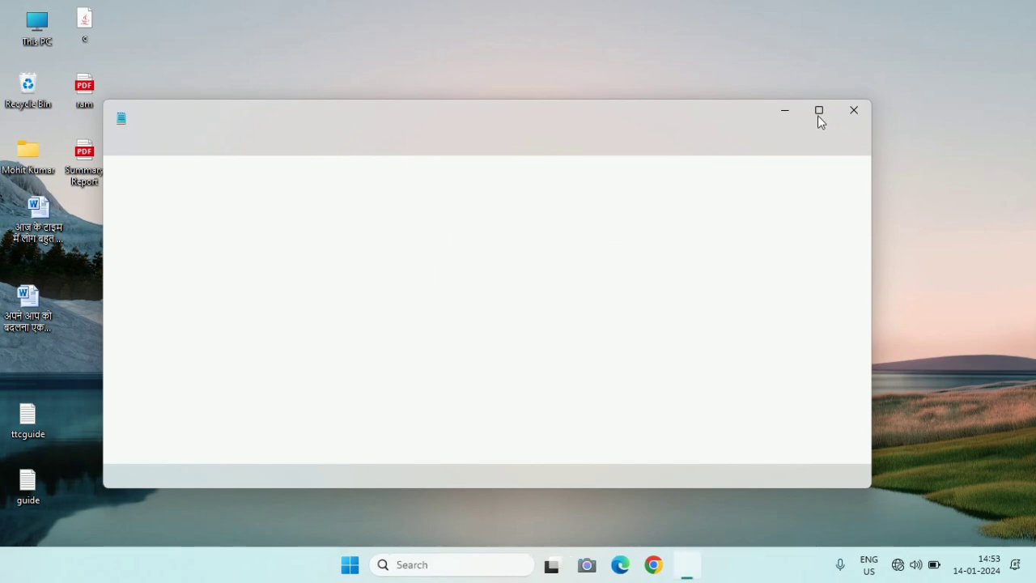
{"action": "left_click", "coordinate": [820, 112]}
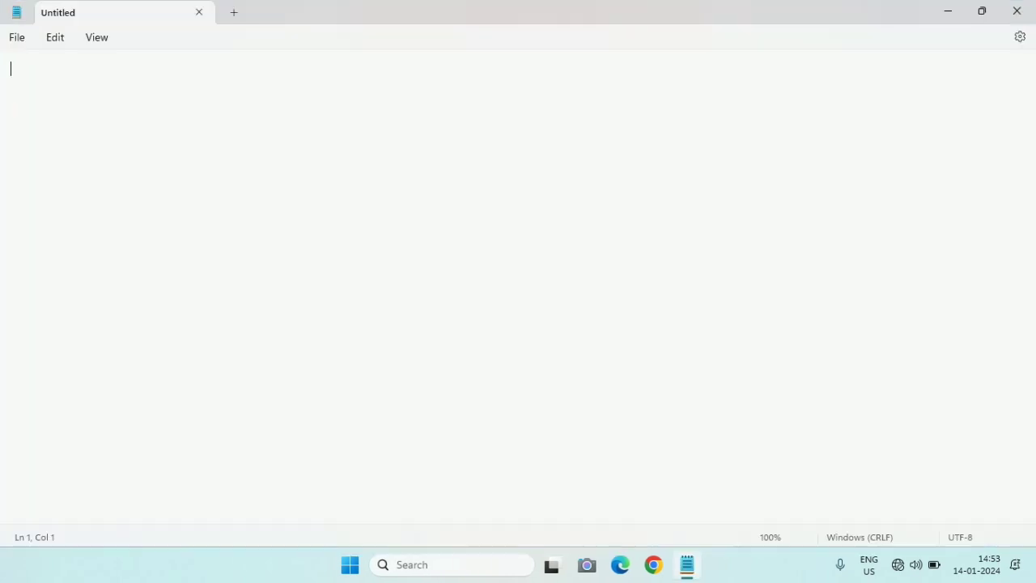
{"action": "left_click", "coordinate": [20, 37]}
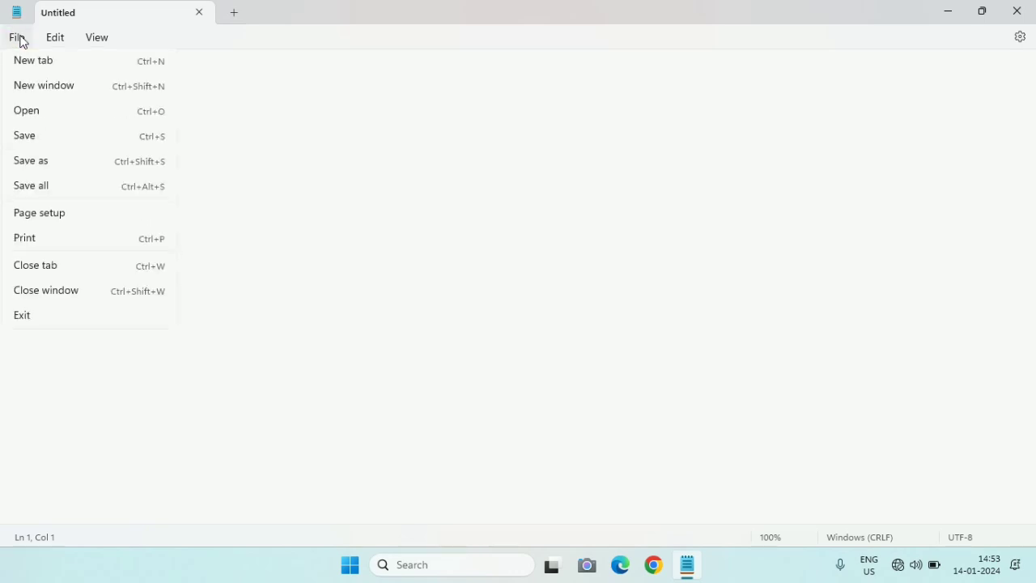
{"action": "left_click", "coordinate": [36, 327]}
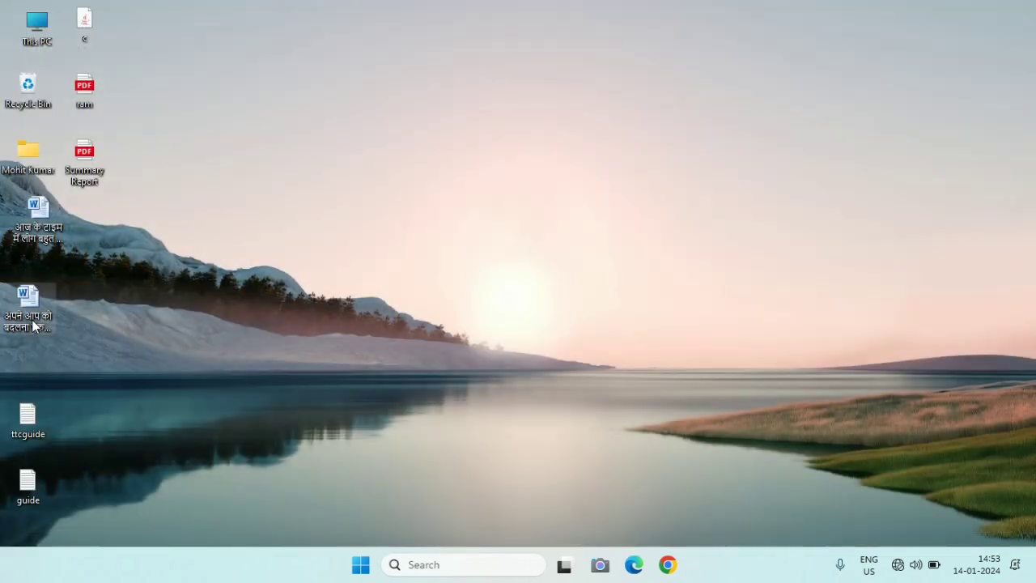
- Relaunch Notepad and maximize its new blank Untitled window
{"action": "left_click", "coordinate": [366, 567]}
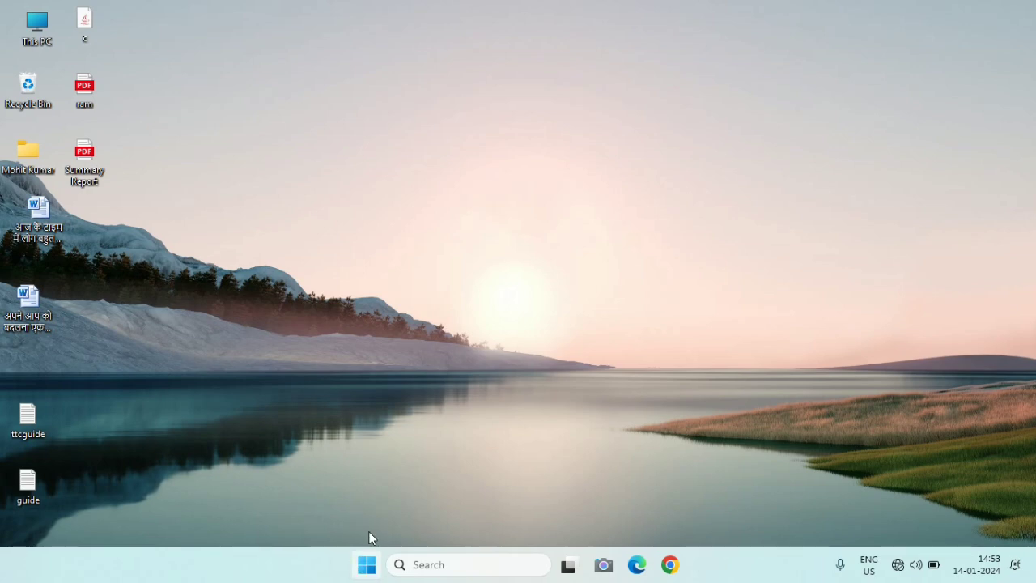
{"action": "left_click", "coordinate": [342, 230]}
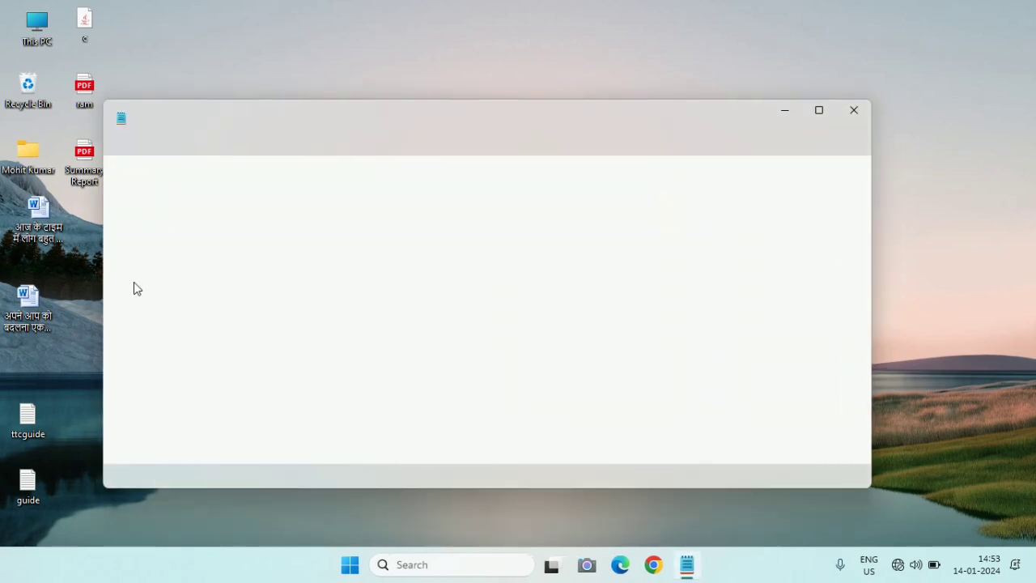
{"action": "left_click", "coordinate": [819, 111]}
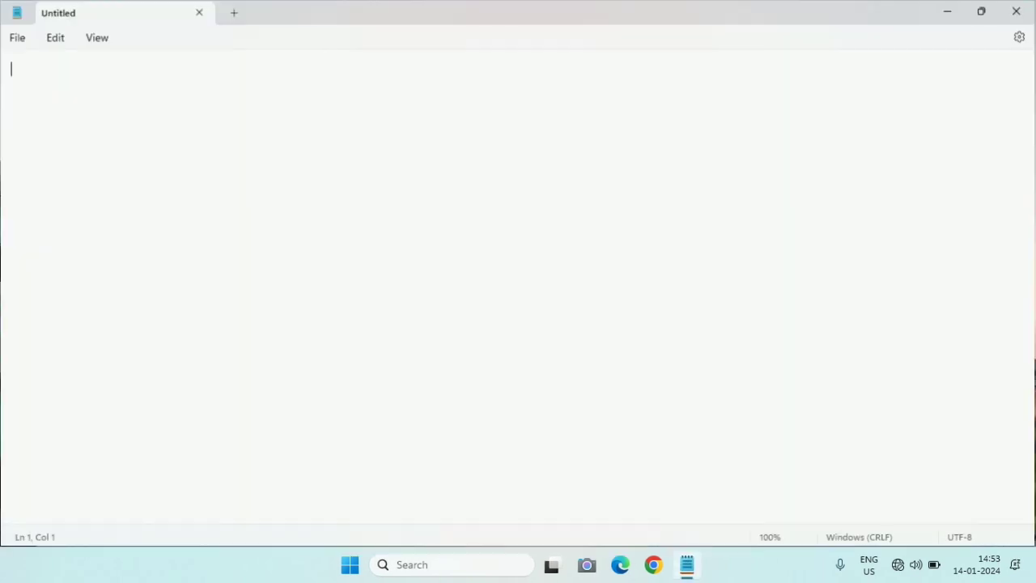
{"action": "left_click", "coordinate": [11, 38]}
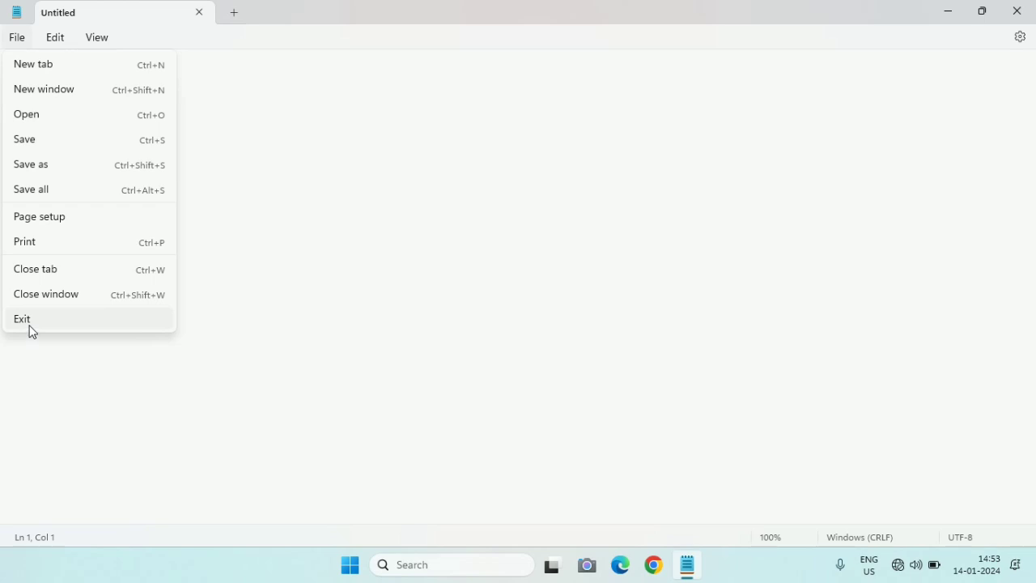
{"action": "left_click", "coordinate": [272, 230]}
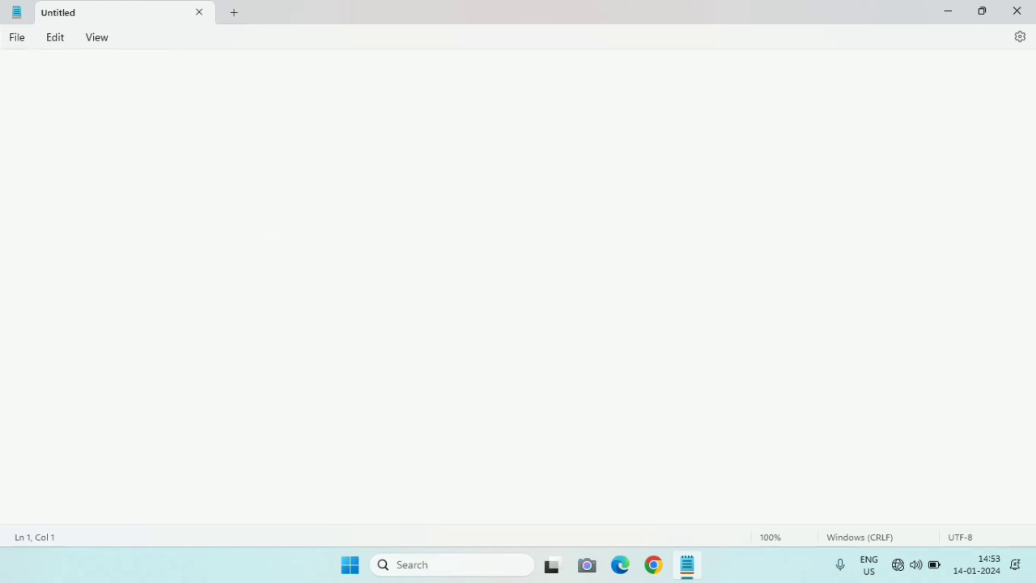
{"action": "left_click", "coordinate": [63, 39]}
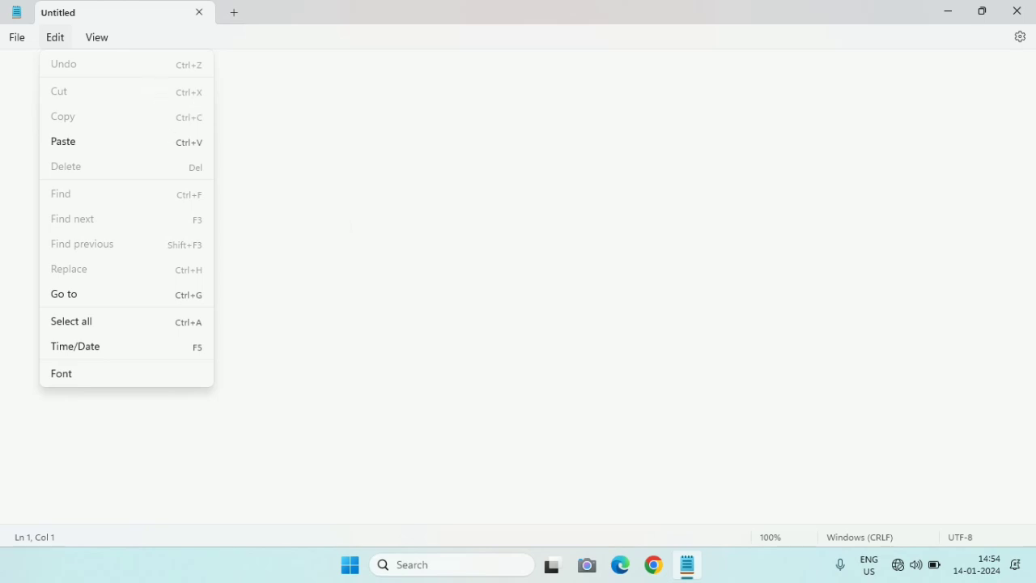
- Type five people's names, each on its own line
{"action": "key", "text": "Escape"}
{"action": "type", "text": "mohit kumar"}
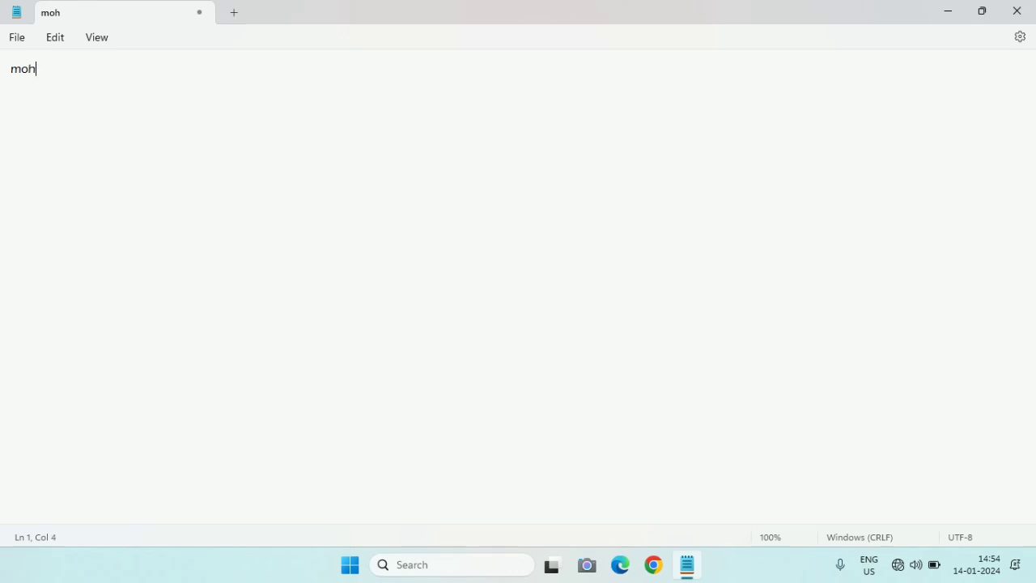
{"action": "key", "text": "Return"}
{"action": "type", "text": "pawan kumar"}
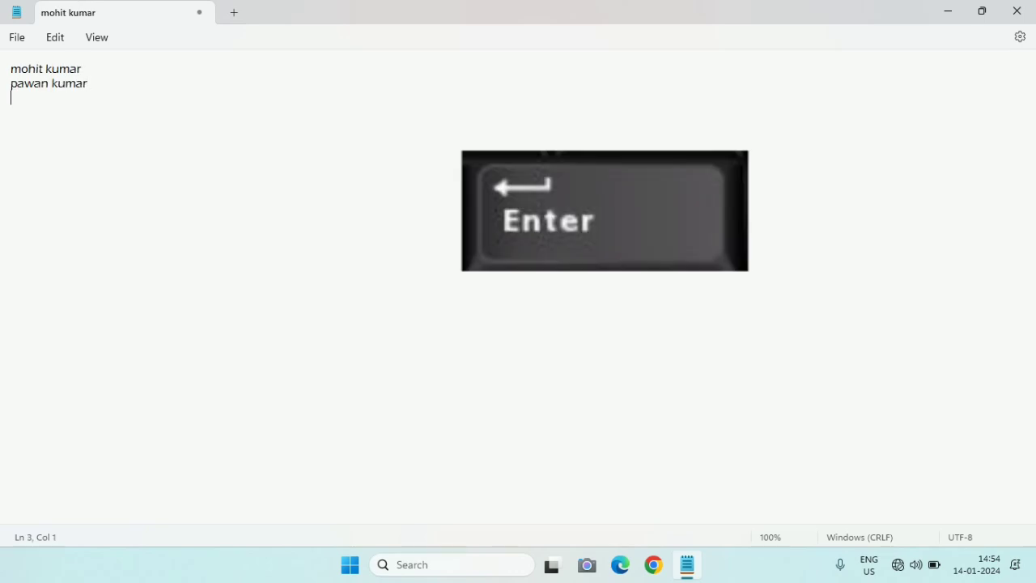
{"action": "key", "text": "Return"}
{"action": "type", "text": "rohitash kumar"}
{"action": "key", "text": "Return"}
{"action": "type", "text": "shivam"}
{"action": "key", "text": "Return"}
{"action": "type", "text": "rahul"}
{"action": "key", "text": "Return"}
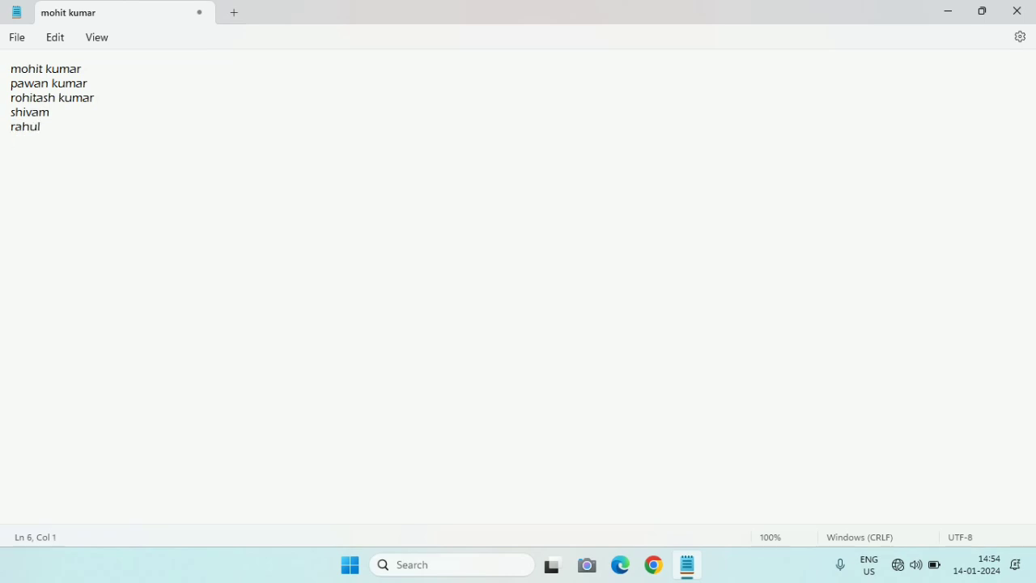
- Use Edit > Undo three times until the document is empty
{"action": "left_click", "coordinate": [55, 37]}
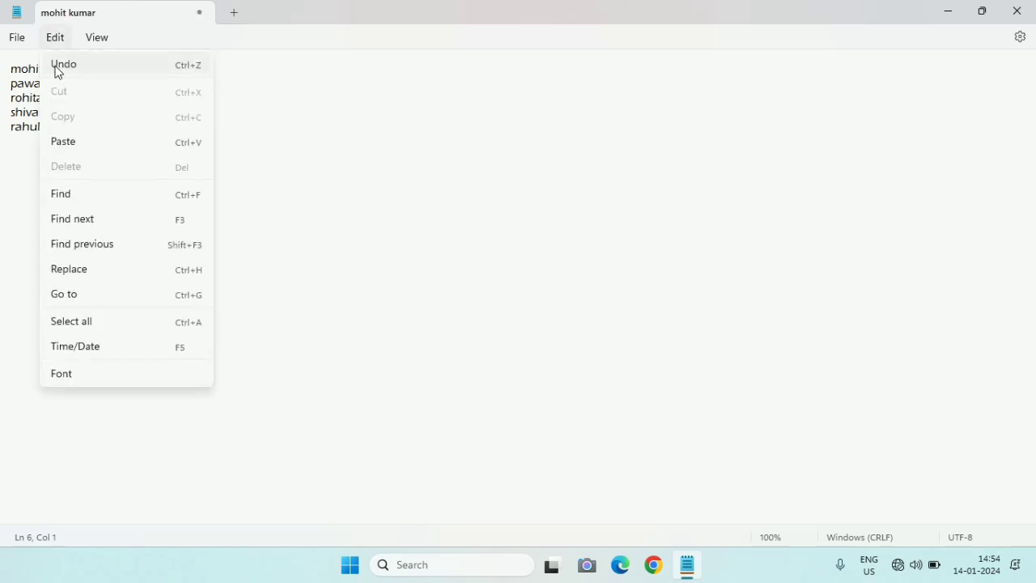
{"action": "left_click", "coordinate": [154, 66]}
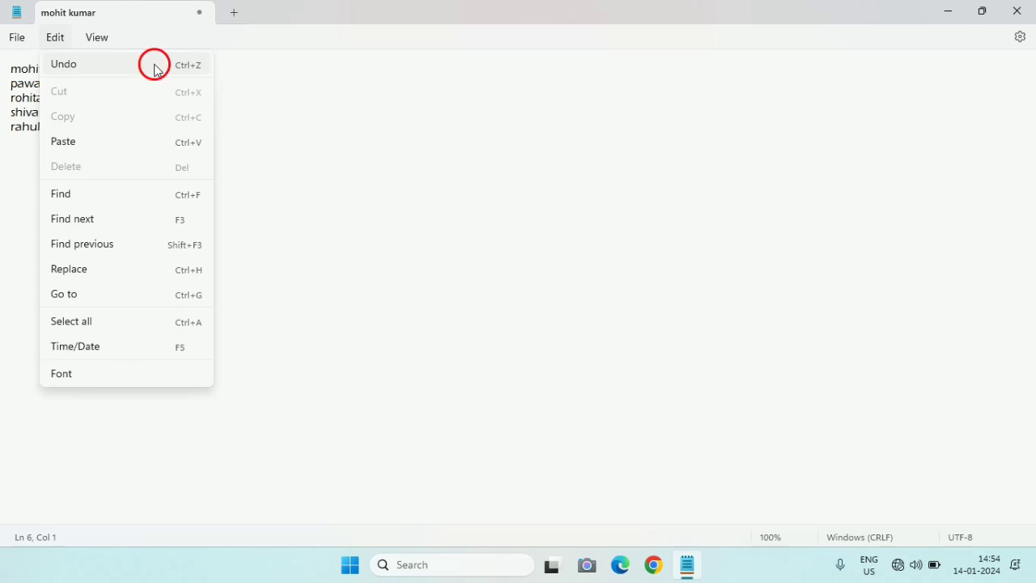
{"action": "left_click", "coordinate": [53, 37]}
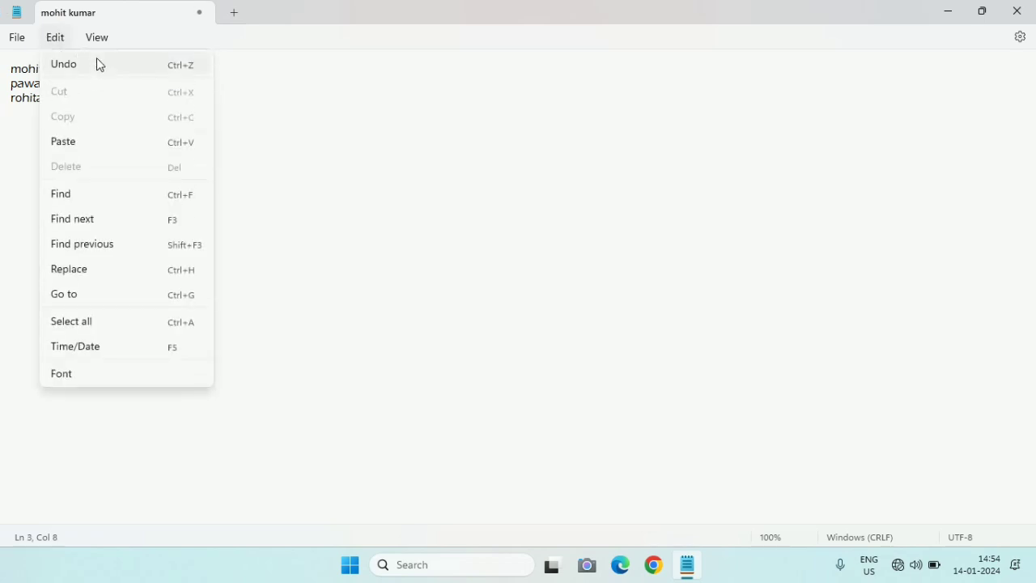
{"action": "left_click", "coordinate": [97, 63]}
{"action": "left_click", "coordinate": [57, 37]}
{"action": "left_click", "coordinate": [79, 65]}
{"action": "left_click", "coordinate": [56, 39]}
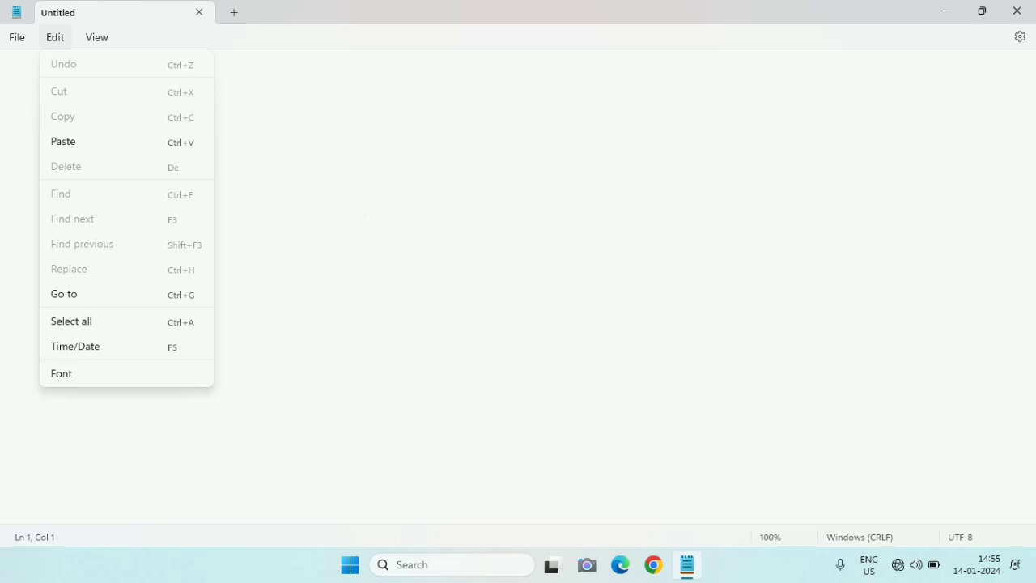
- Type the first three names of the list, one per line
{"action": "key", "text": "Escape"}
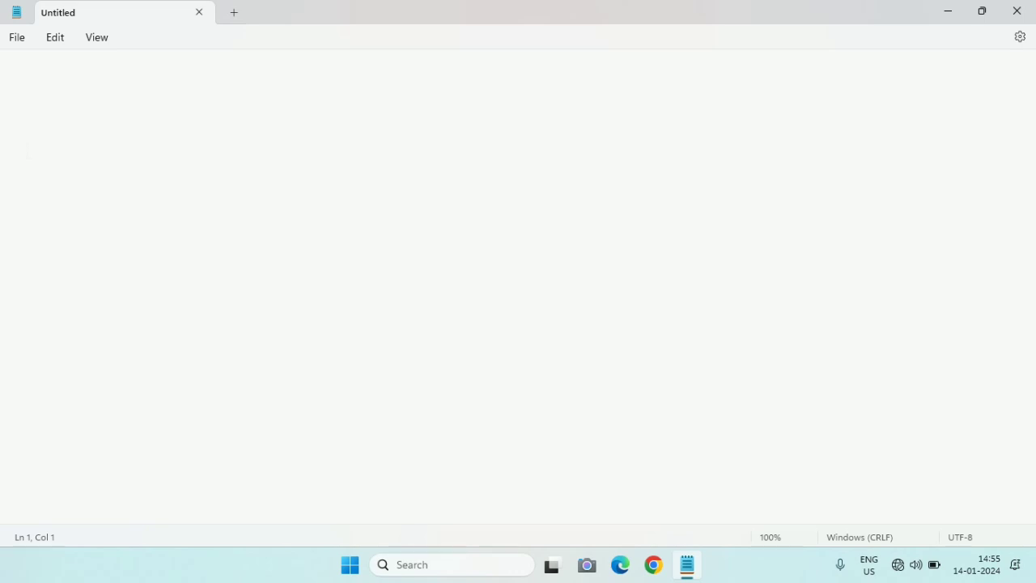
{"action": "left_click", "coordinate": [54, 32]}
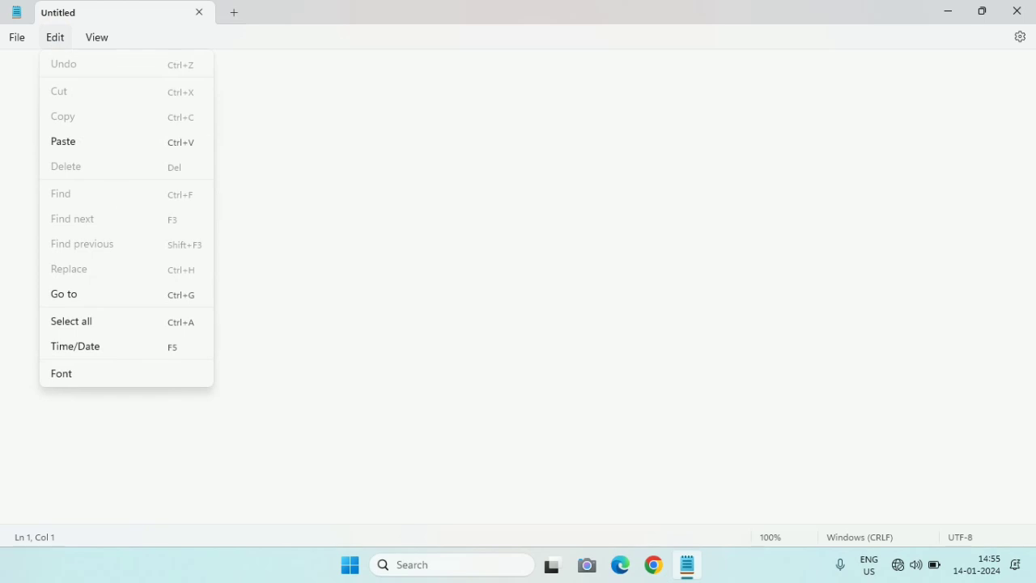
{"action": "left_click", "coordinate": [323, 218]}
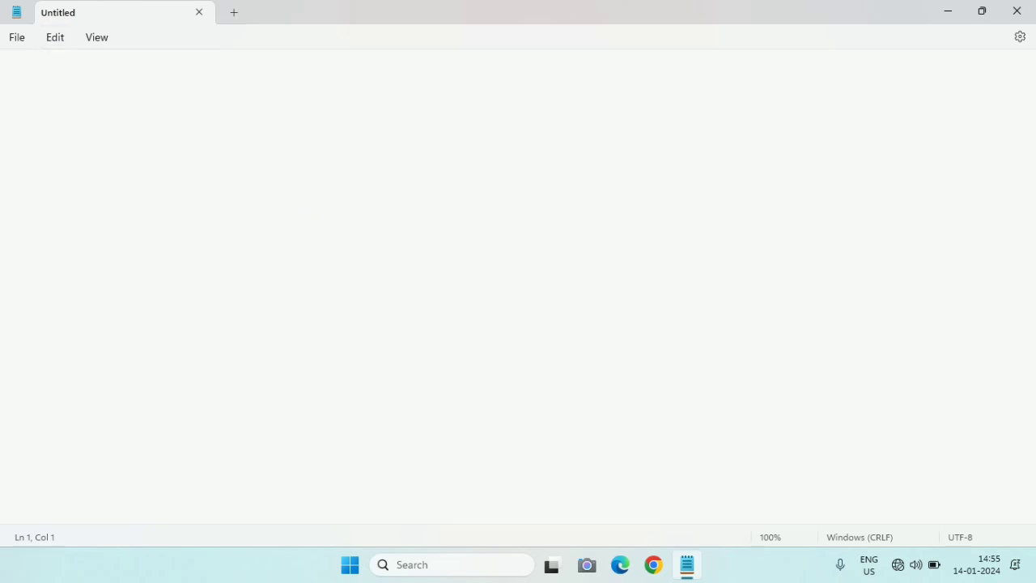
{"action": "type", "text": "mohit kumar"}
{"action": "key", "text": "Return"}
{"action": "type", "text": "roh"}
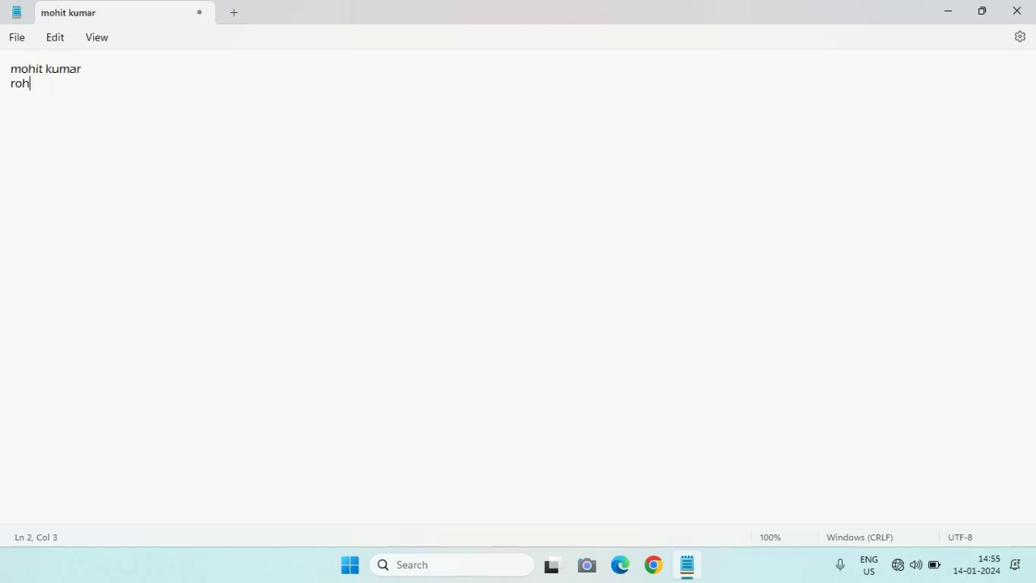
{"action": "type", "text": "itash kumar"}
{"action": "key", "text": "Return"}
{"action": "type", "text": "pawan kumar"}
{"action": "key", "text": "Return"}
- Add four more names, repeating the first name on the last two lines, then a blank line
{"action": "type", "text": "sac"}
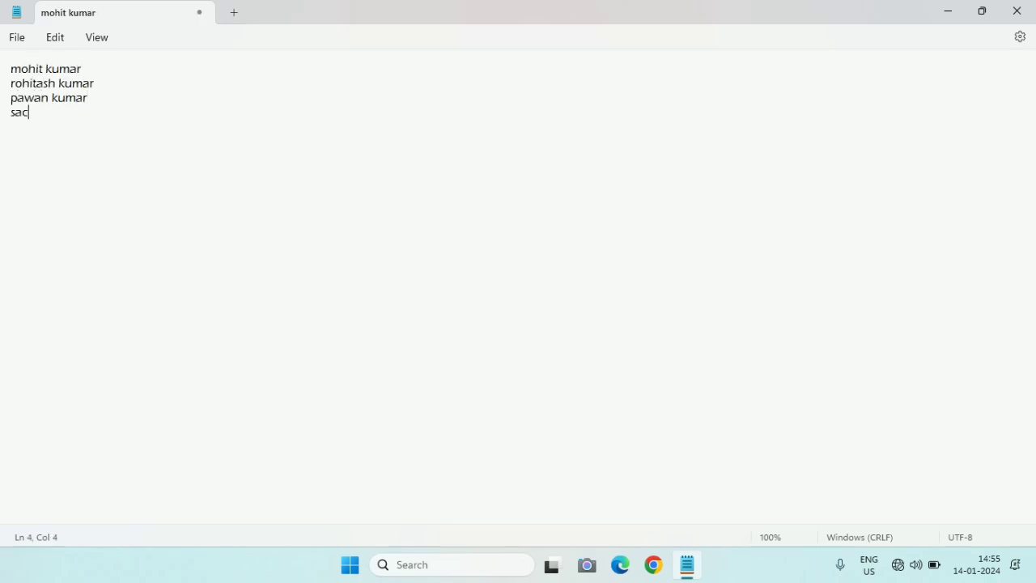
{"action": "type", "text": "hin kumar"}
{"action": "key", "text": "Return"}
{"action": "type", "text": "rahul kumar"}
{"action": "key", "text": "Return"}
{"action": "type", "text": "mohit kumar"}
{"action": "key", "text": "Return"}
{"action": "type", "text": "mohit kumar"}
{"action": "key", "text": "Return"}
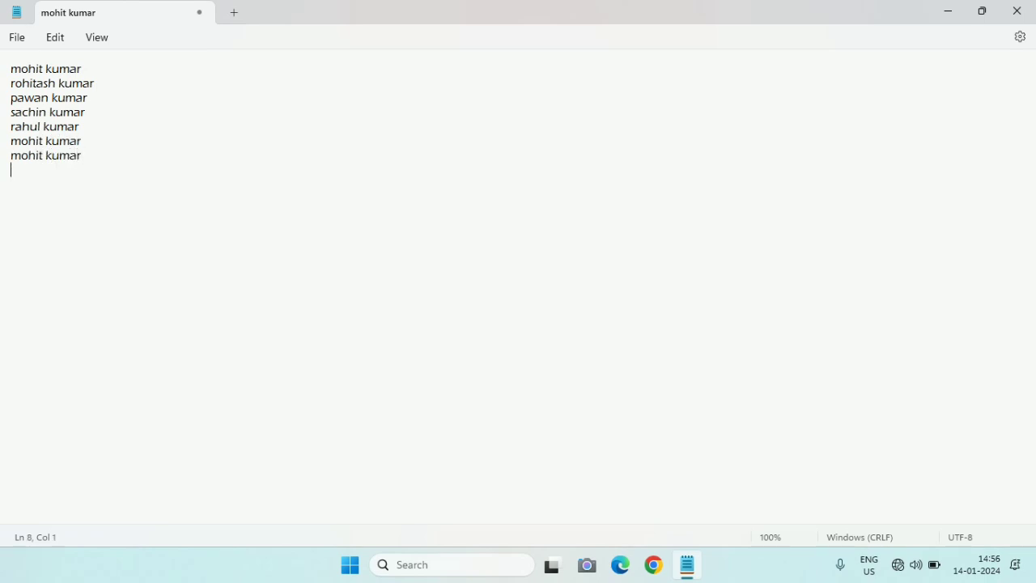
{"action": "left_click", "coordinate": [53, 40]}
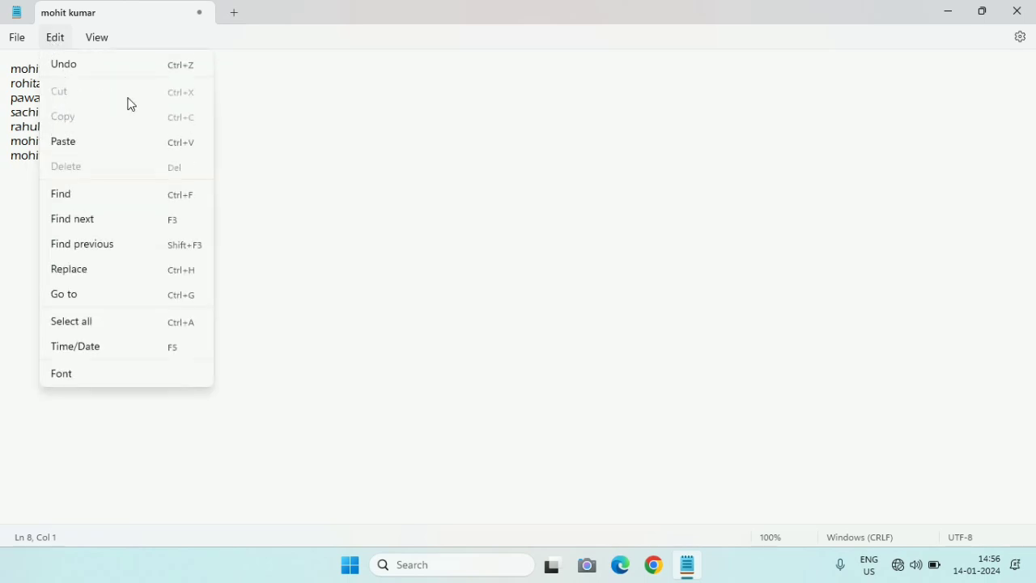
{"action": "left_click", "coordinate": [227, 142]}
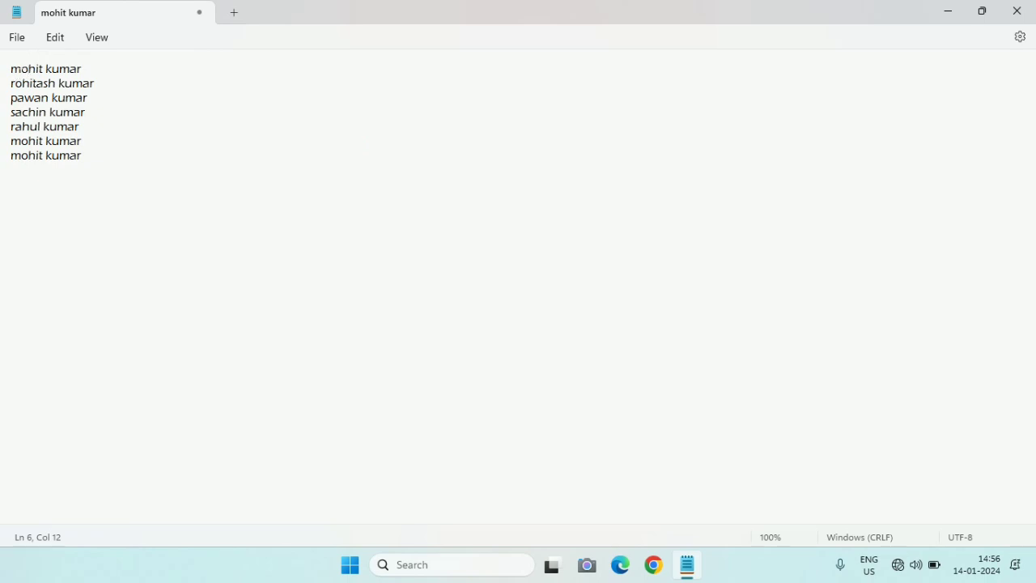
{"action": "triple_click", "coordinate": [27, 74]}
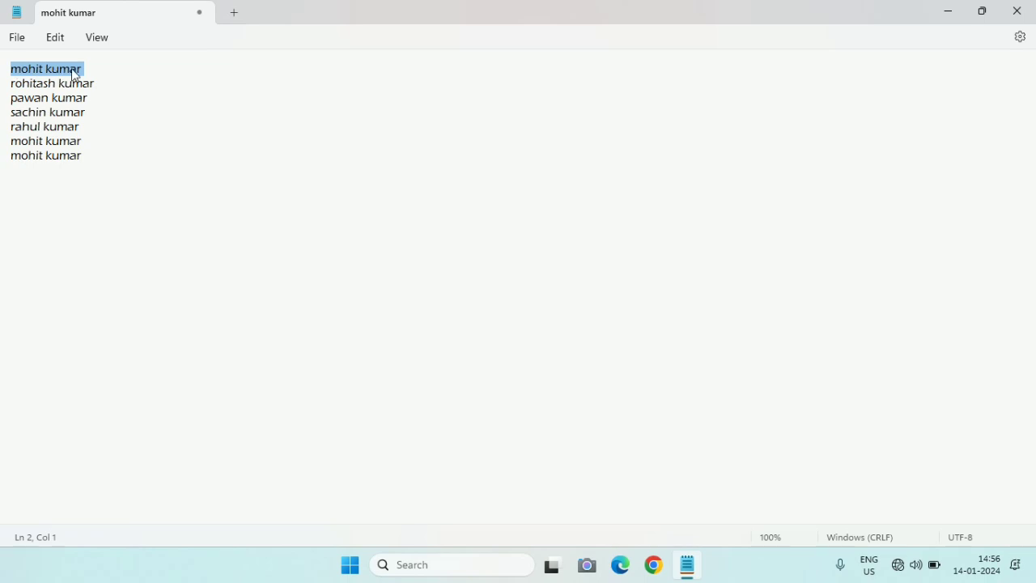
{"action": "key", "text": "Down"}
{"action": "key", "text": "Down"}
{"action": "key", "text": "End"}
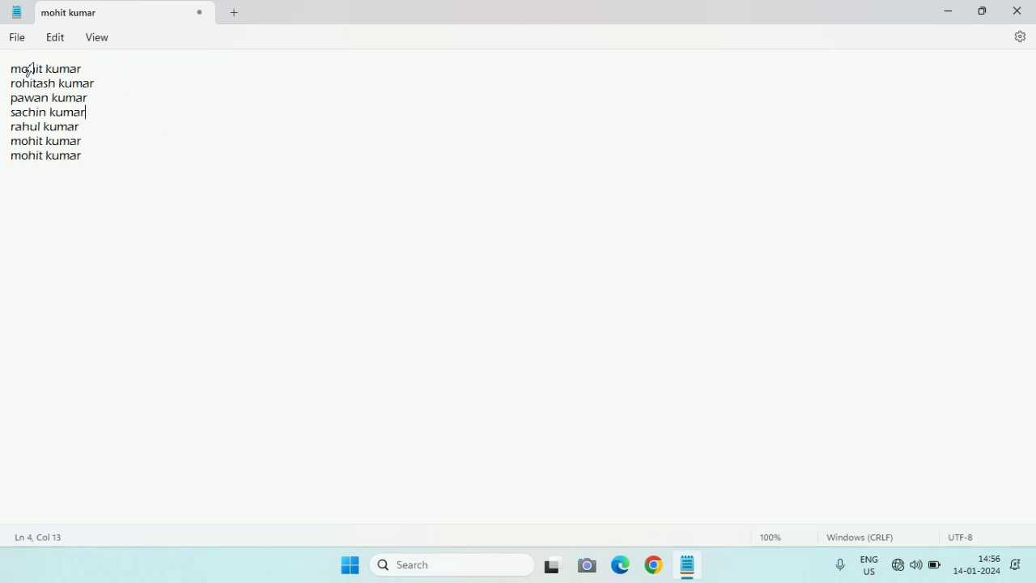
{"action": "left_click", "coordinate": [43, 69]}
{"action": "key", "text": "shift+End"}
{"action": "key", "text": "shift+Left"}
{"action": "key", "text": "shift+Left"}
{"action": "key", "text": "shift+Right"}
{"action": "key", "text": "shift+Right"}
{"action": "key", "text": "Home"}
{"action": "key", "text": "shift+Right"}
{"action": "key", "text": "shift+Right"}
{"action": "key", "text": "shift+Right"}
{"action": "key", "text": "shift+Right"}
{"action": "key", "text": "shift+Right"}
{"action": "key", "text": "shift+Right"}
{"action": "key", "text": "shift+Right"}
{"action": "key", "text": "shift+Right"}
{"action": "key", "text": "shift+Right"}
{"action": "key", "text": "shift+Right"}
{"action": "key", "text": "shift+Right"}
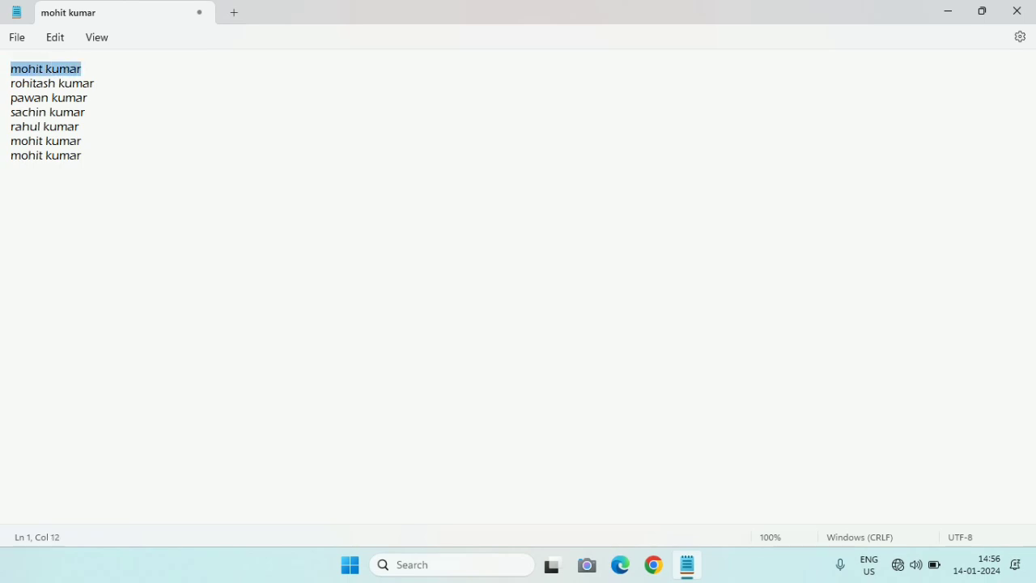
{"action": "key", "text": "Right"}
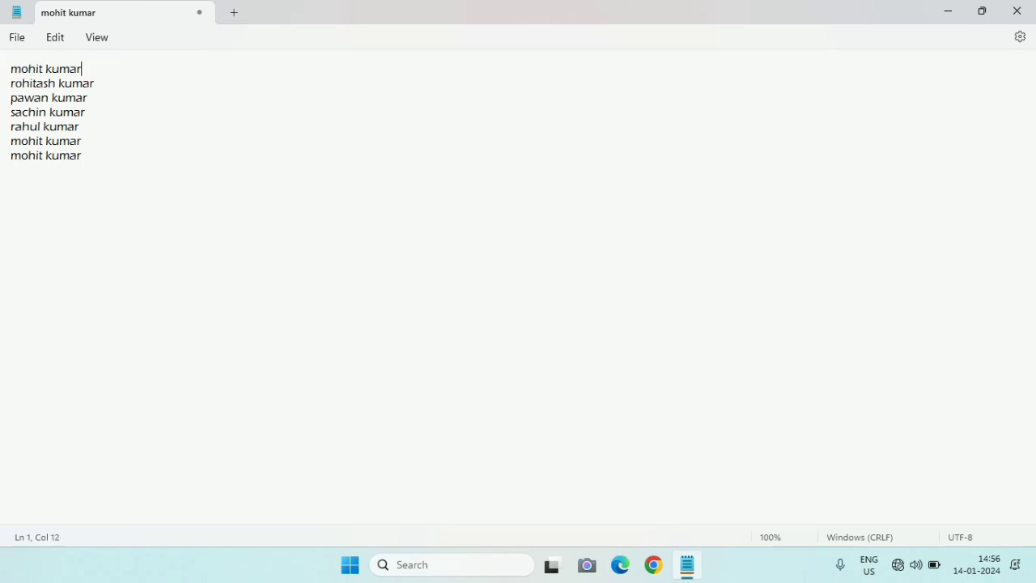
{"action": "key", "text": "shift"}
{"action": "left_click", "coordinate": [13, 69]}
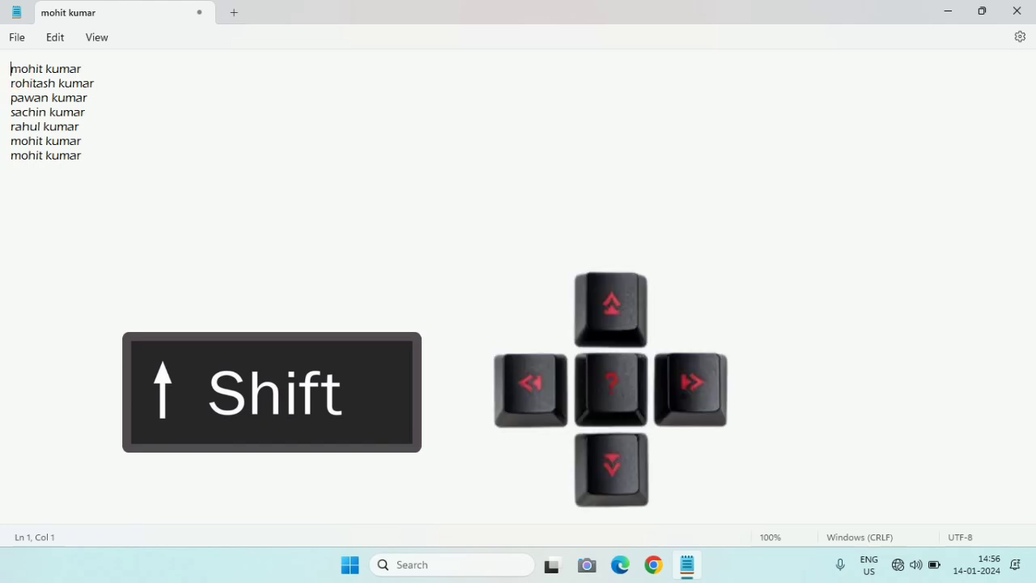
{"action": "key", "text": "shift+Right"}
{"action": "key", "text": "shift+Right"}
{"action": "key", "text": "shift+Right"}
{"action": "key", "text": "shift+Right"}
{"action": "key", "text": "shift+Right"}
{"action": "key", "text": "shift+Right"}
{"action": "key", "text": "shift+Right"}
{"action": "key", "text": "shift+Right"}
{"action": "key", "text": "shift+Right"}
{"action": "key", "text": "shift+Right"}
{"action": "key", "text": "shift+Right"}
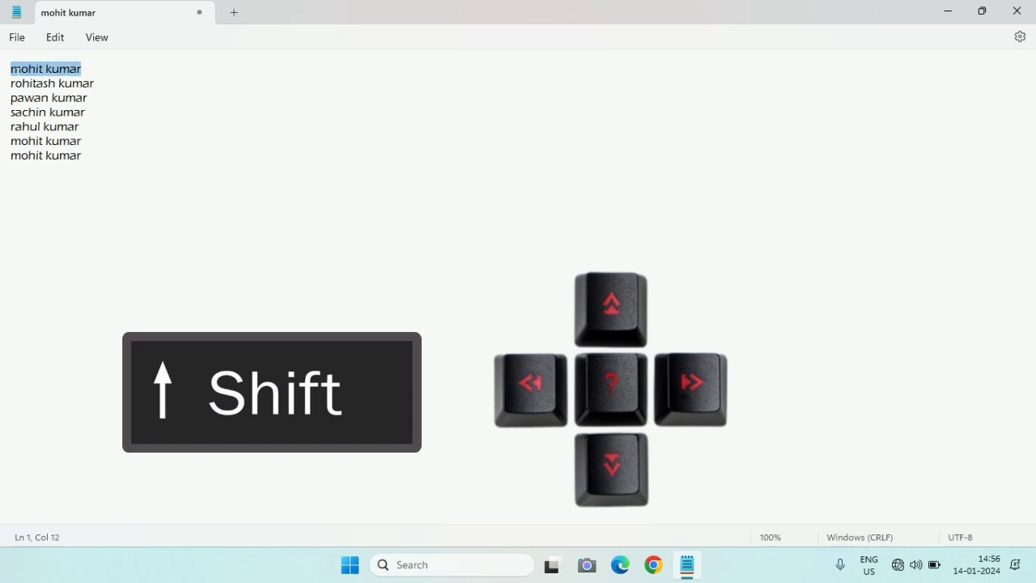
{"action": "key", "text": "shift+Down"}
{"action": "key", "text": "shift+Down"}
{"action": "key", "text": "shift+Down"}
{"action": "key", "text": "shift+Down"}
{"action": "key", "text": "shift+Down"}
{"action": "key", "text": "shift+Down"}
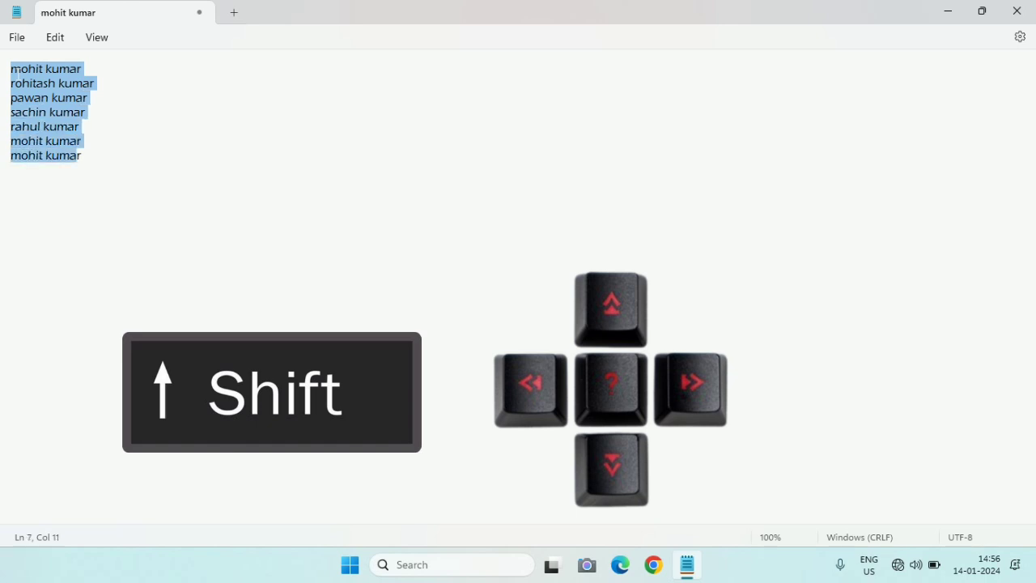
{"action": "key", "text": "shift+Up"}
{"action": "key", "text": "shift+Up"}
{"action": "key", "text": "shift+Up"}
{"action": "key", "text": "shift+Up"}
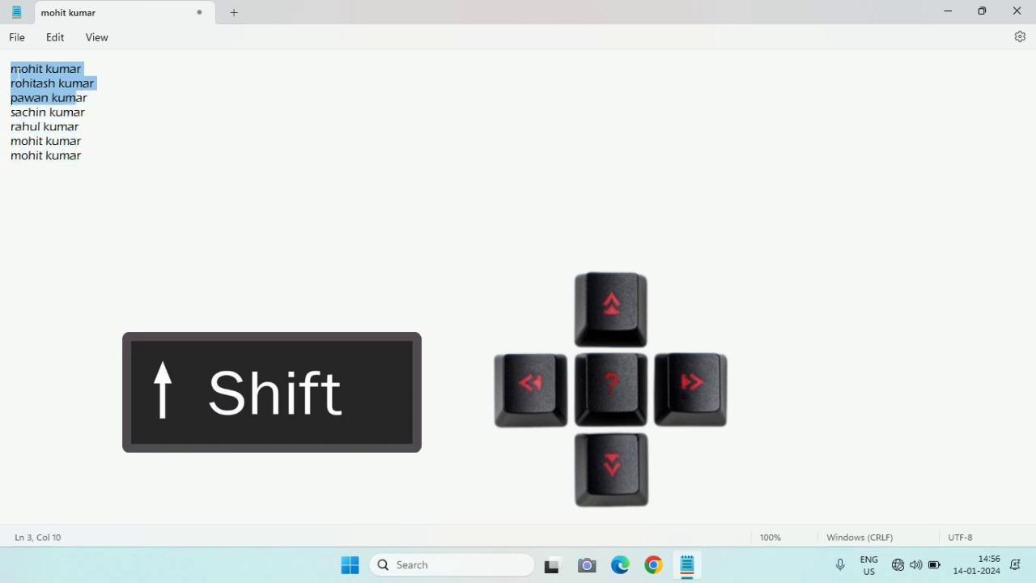
{"action": "key", "text": "shift+Up"}
{"action": "key", "text": "shift+Up"}
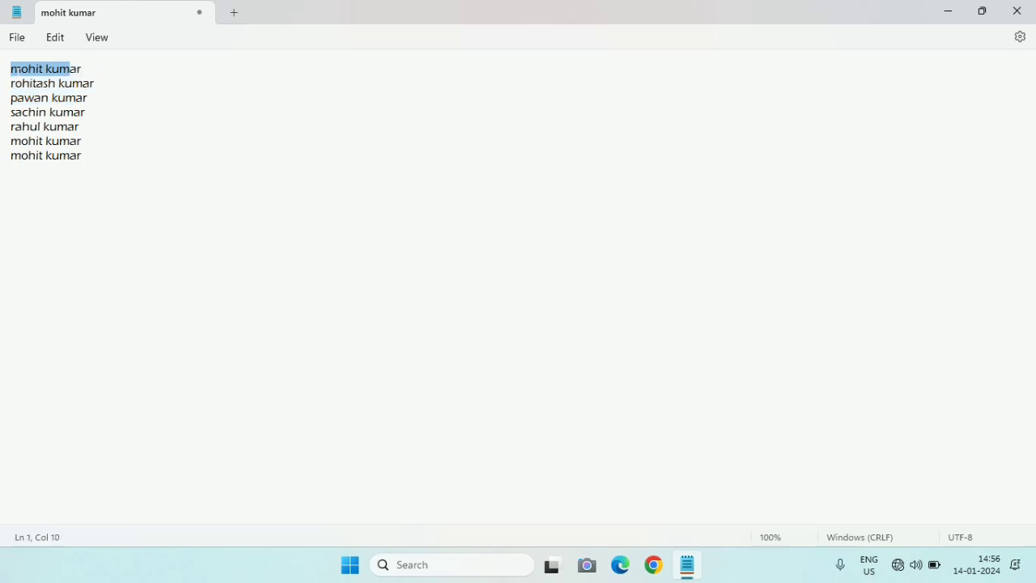
{"action": "key", "text": "shift+Up"}
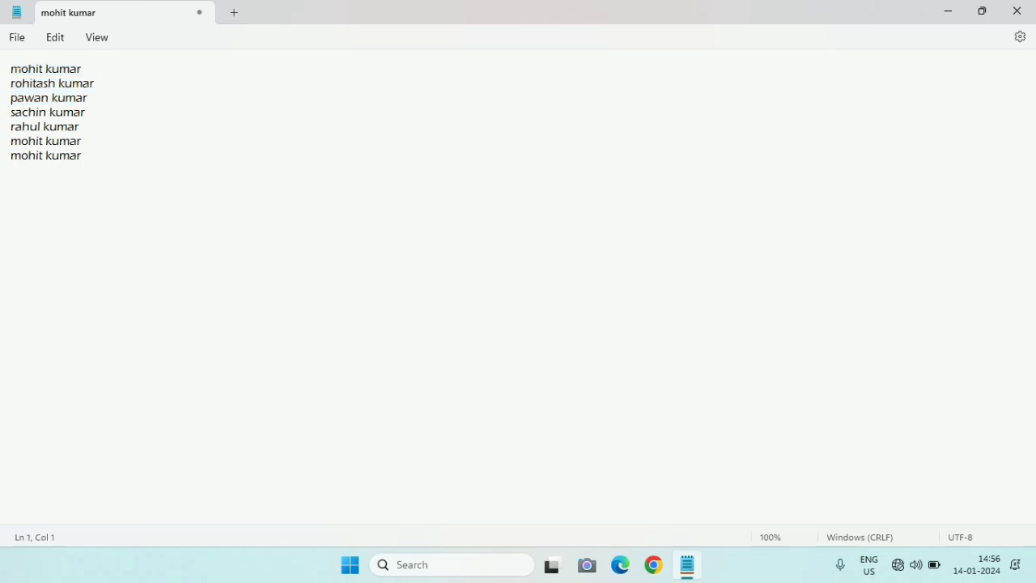
{"action": "key", "text": "shift+Right"}
{"action": "key", "text": "shift+Right"}
{"action": "key", "text": "shift+Right"}
{"action": "key", "text": "shift+Right"}
{"action": "key", "text": "shift+Right"}
{"action": "key", "text": "shift+Right"}
{"action": "key", "text": "shift+Right"}
{"action": "key", "text": "shift+Right"}
{"action": "key", "text": "ctrl+c"}
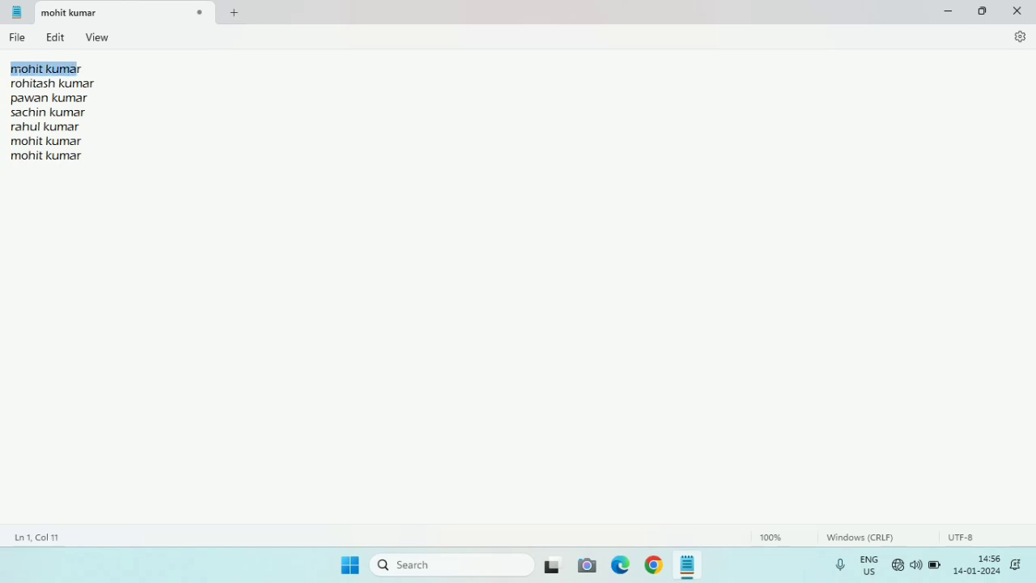
- Cut the top name and paste it onto a new line at the end of the list
{"action": "left_click", "coordinate": [57, 45]}
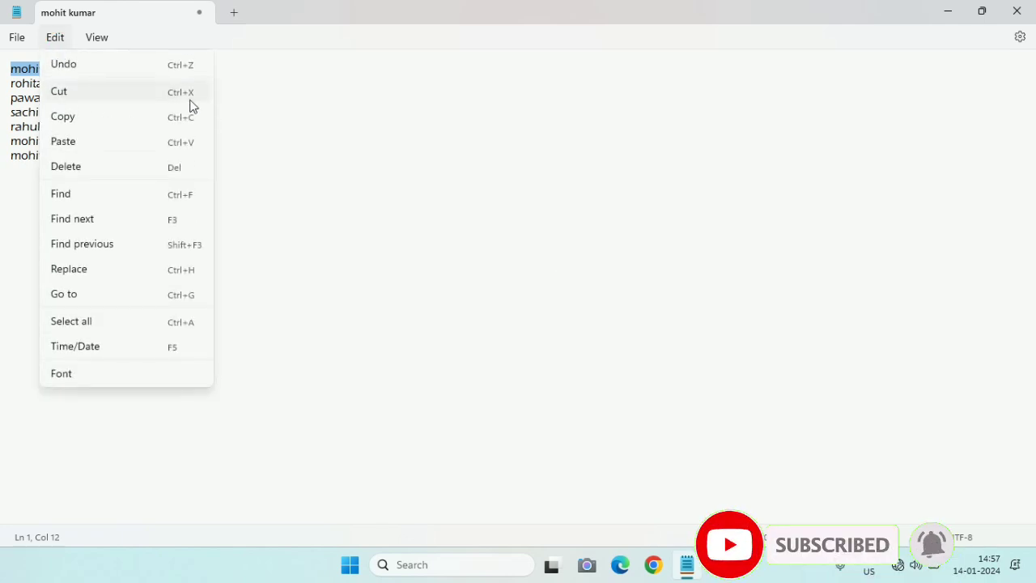
{"action": "left_click", "coordinate": [95, 91]}
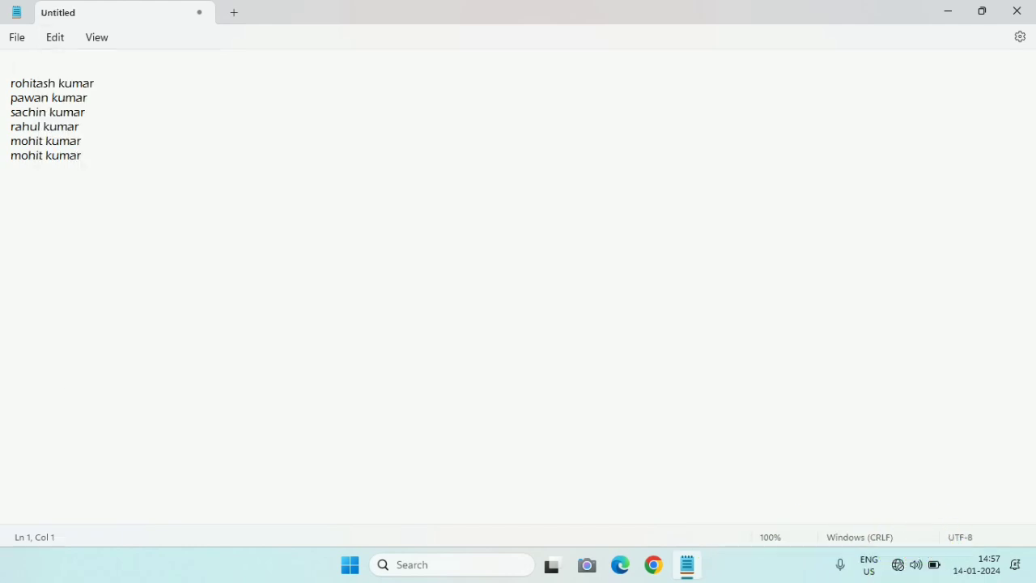
{"action": "left_click", "coordinate": [82, 155]}
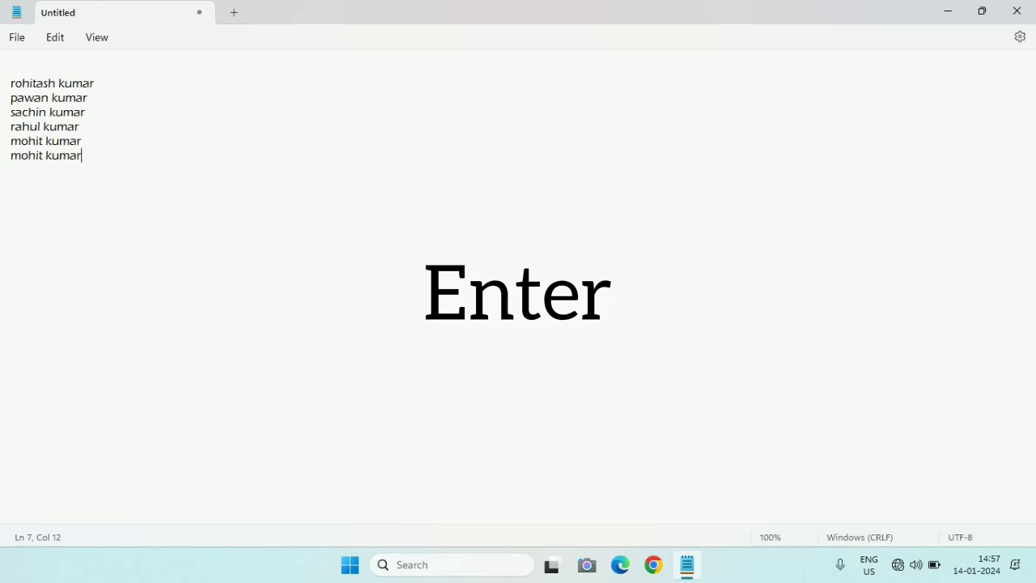
{"action": "key", "text": "Return"}
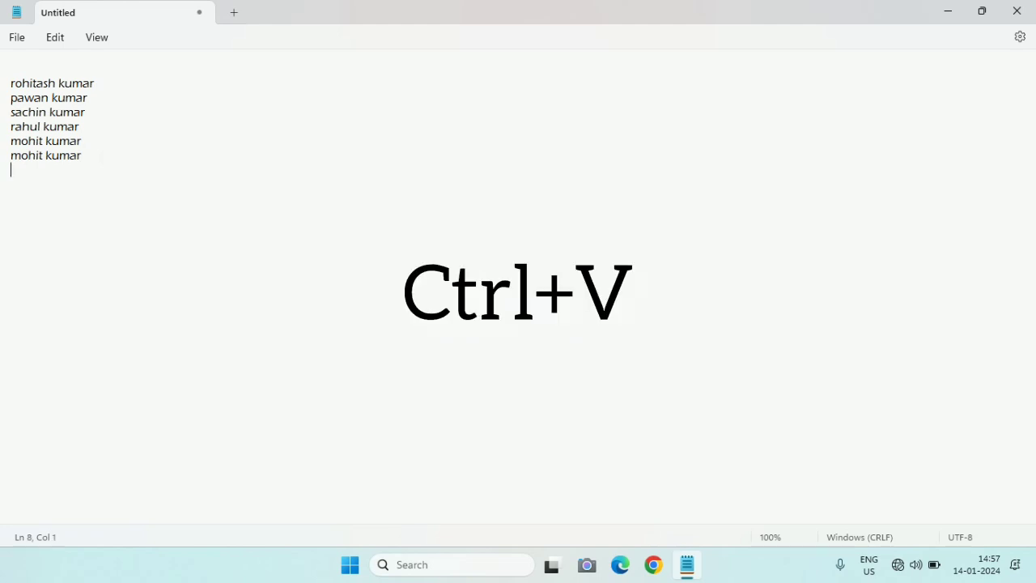
{"action": "key", "text": "ctrl+v"}
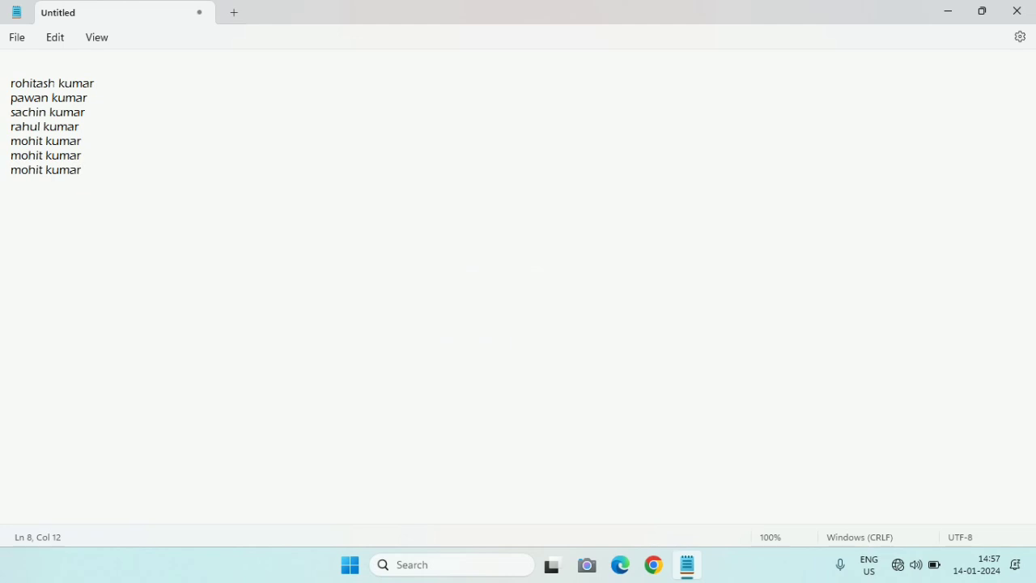
{"action": "left_click", "coordinate": [53, 38]}
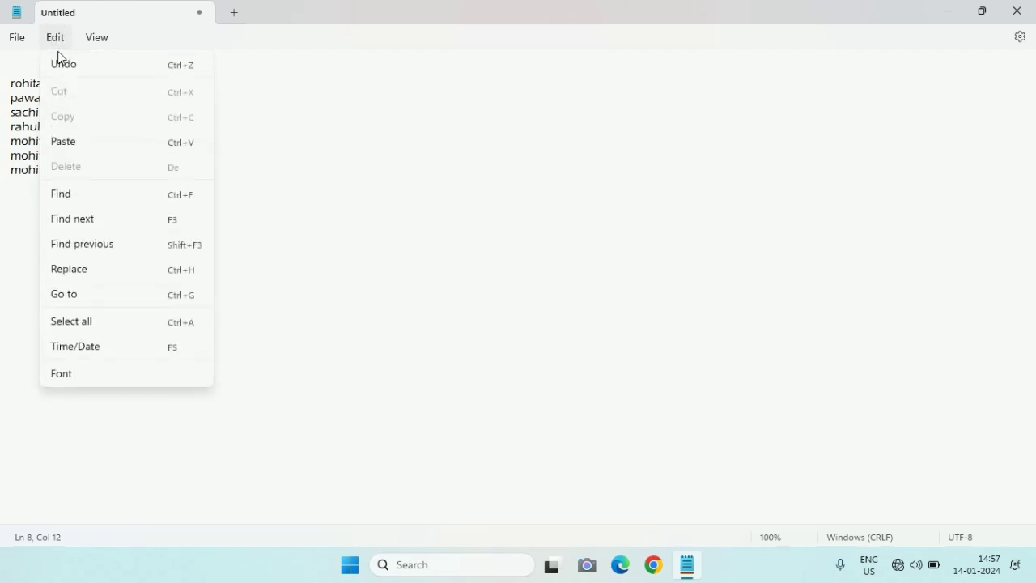
- Copy the list's last line, the repeated first name
{"action": "left_click", "coordinate": [353, 185]}
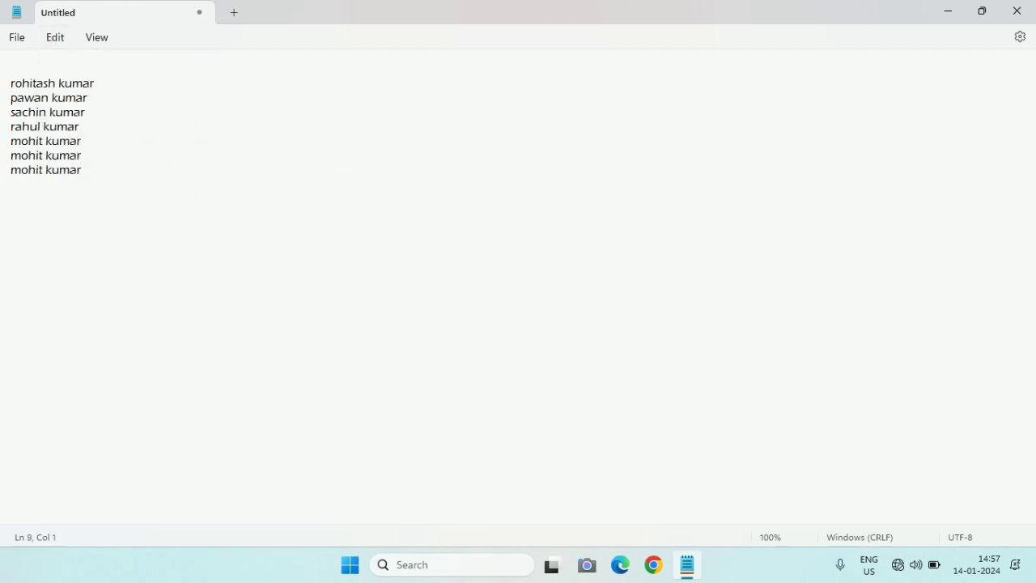
{"action": "triple_click", "coordinate": [23, 173]}
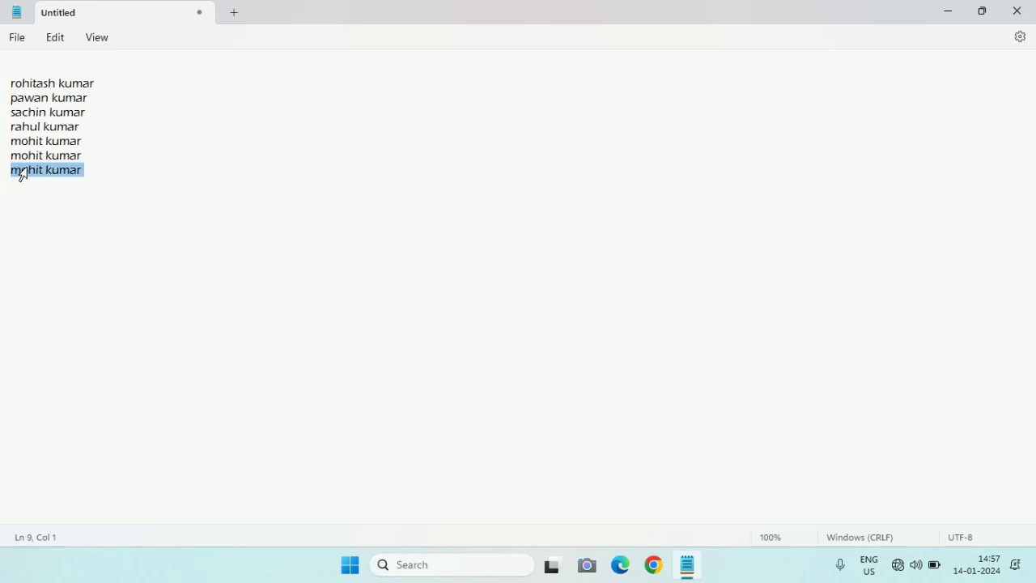
{"action": "key", "text": "ctrl+c"}
{"action": "left_click", "coordinate": [56, 39]}
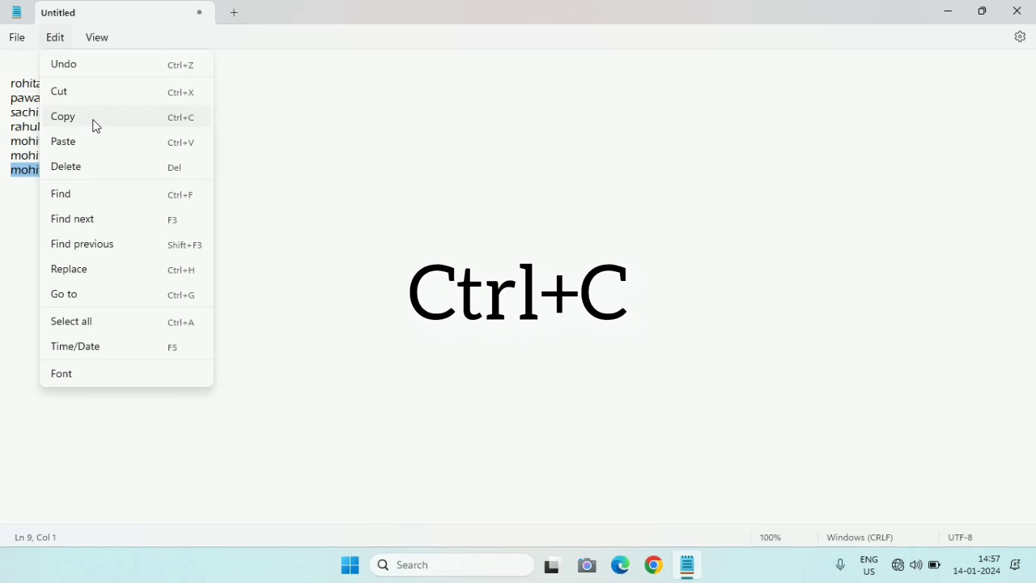
{"action": "left_click", "coordinate": [95, 125]}
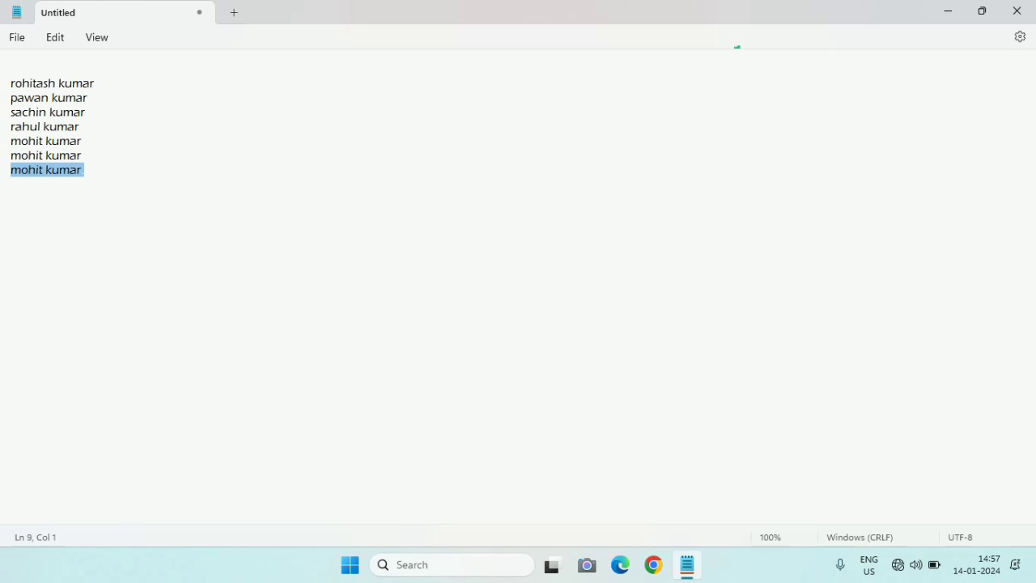
- Paste that name onto the empty first line and delete the blank line below it
{"action": "left_click", "coordinate": [11, 68]}
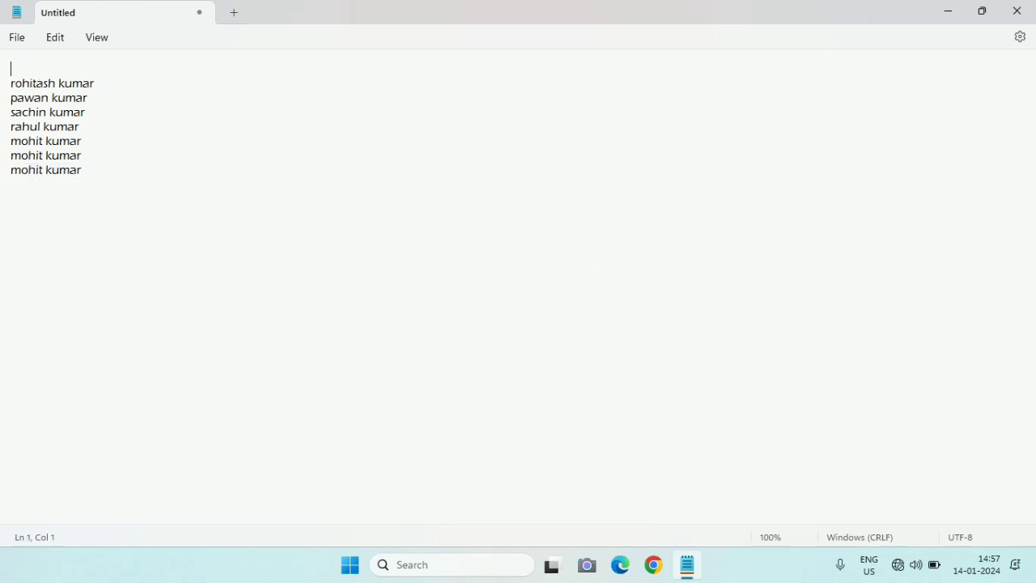
{"action": "key", "text": "ctrl+v"}
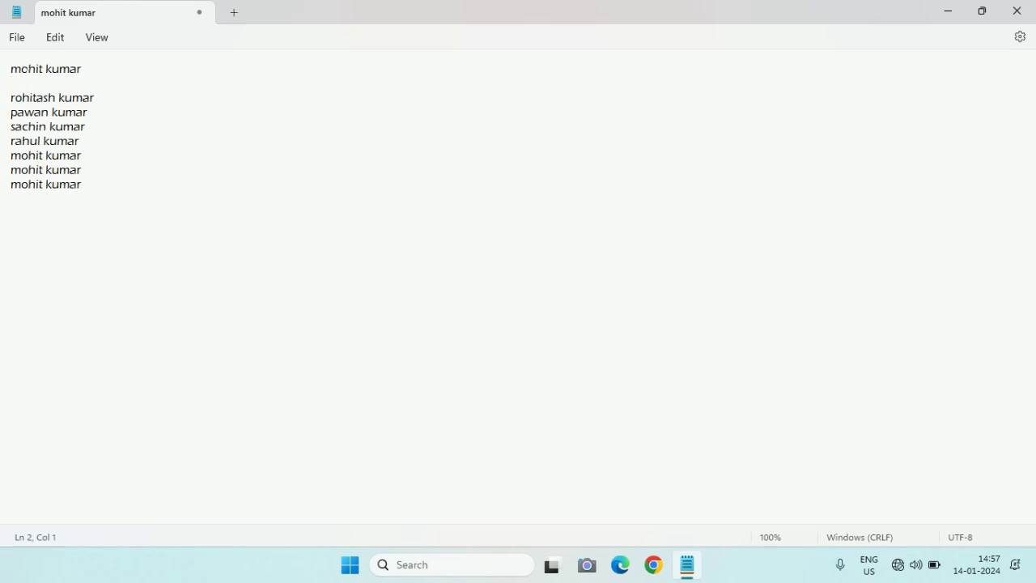
{"action": "left_click", "coordinate": [83, 184]}
{"action": "left_click", "coordinate": [19, 84]}
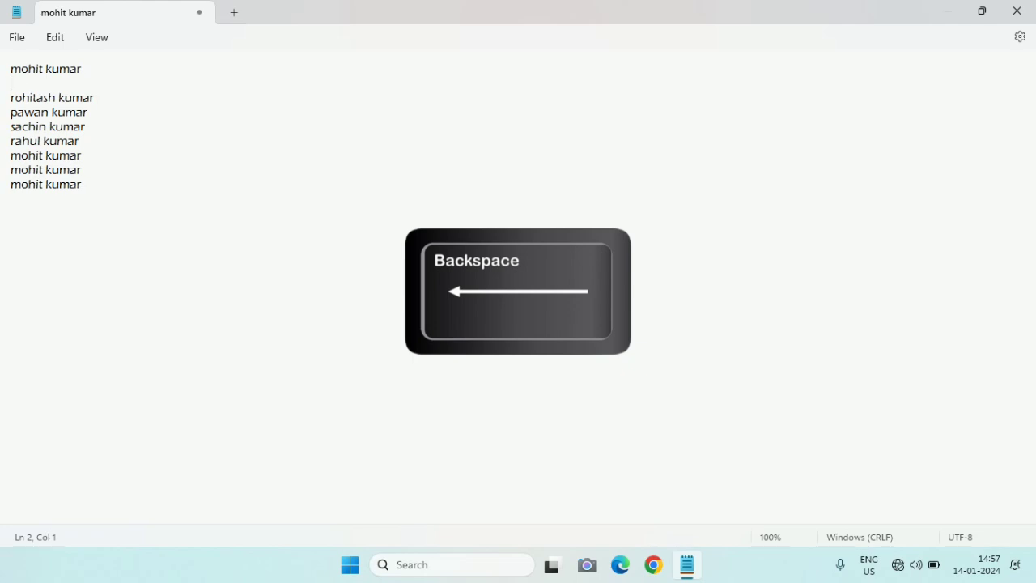
{"action": "key", "text": "BackSpace"}
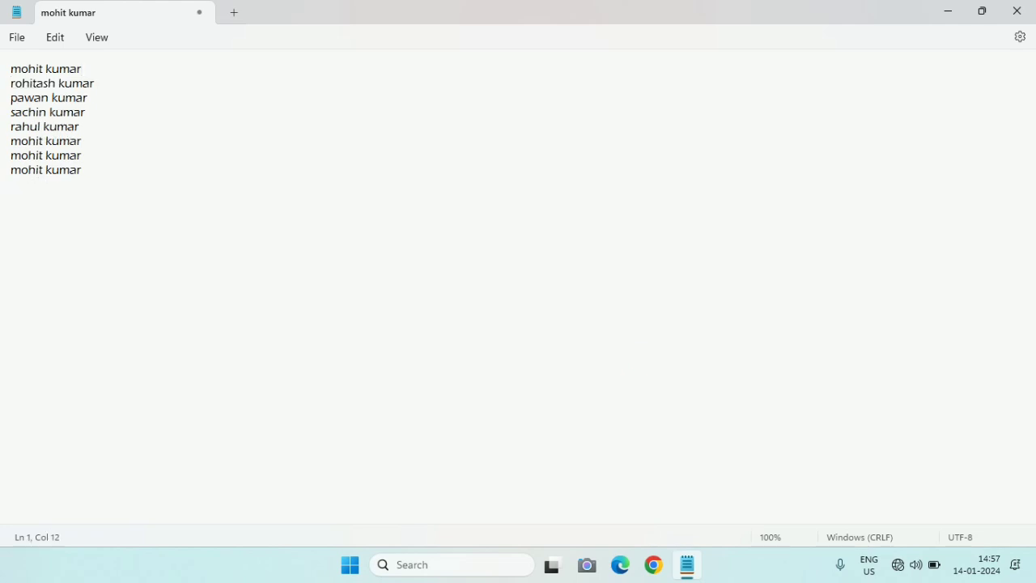
{"action": "left_click", "coordinate": [55, 39]}
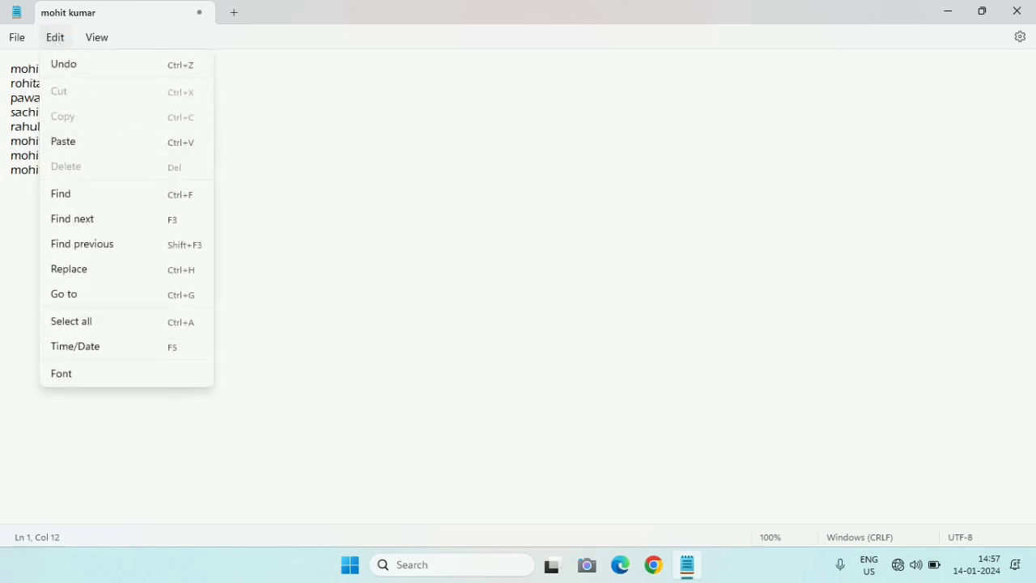
{"action": "left_click", "coordinate": [475, 226]}
{"action": "left_click_drag", "start_coordinate": [4, 75], "coordinate": [19, 81]}
{"action": "left_click", "coordinate": [58, 44]}
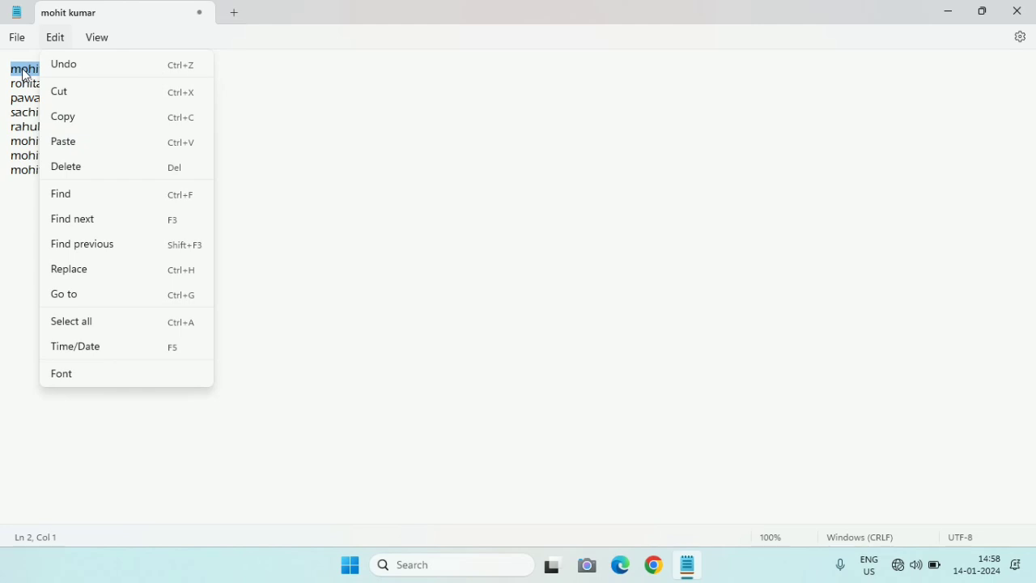
{"action": "key", "text": "Escape"}
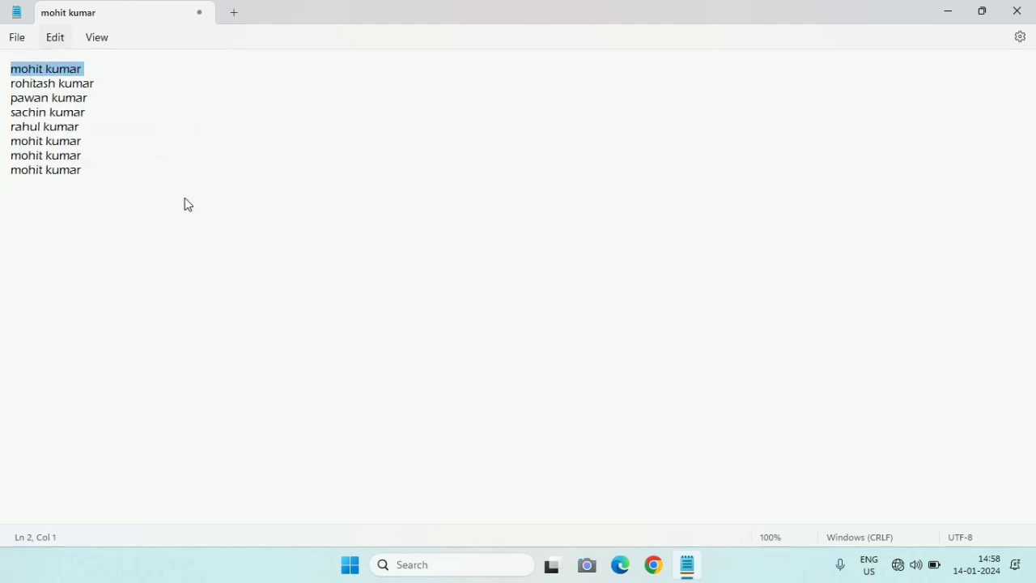
{"action": "key", "text": "ctrl+f"}
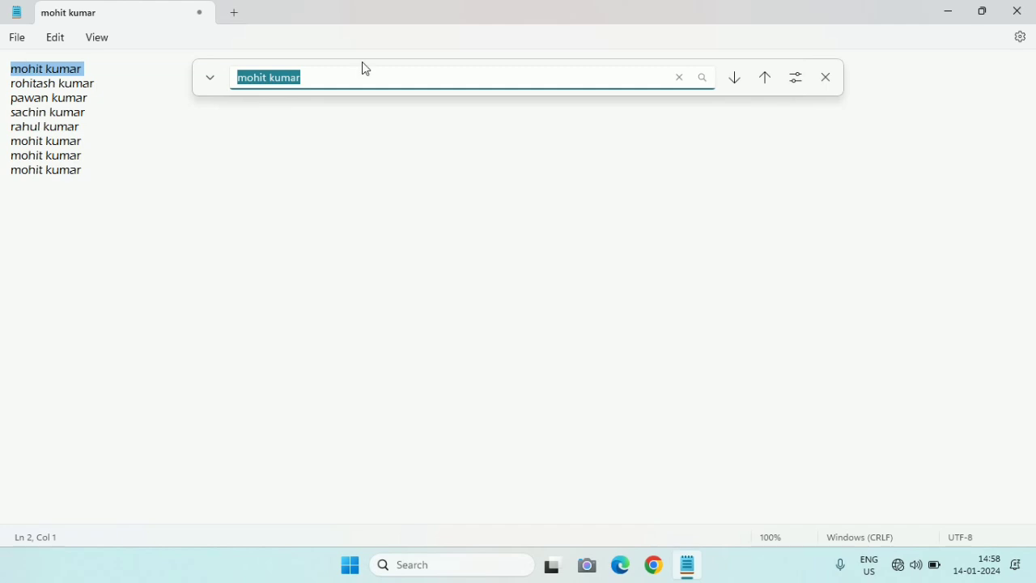
{"action": "left_click", "coordinate": [684, 81]}
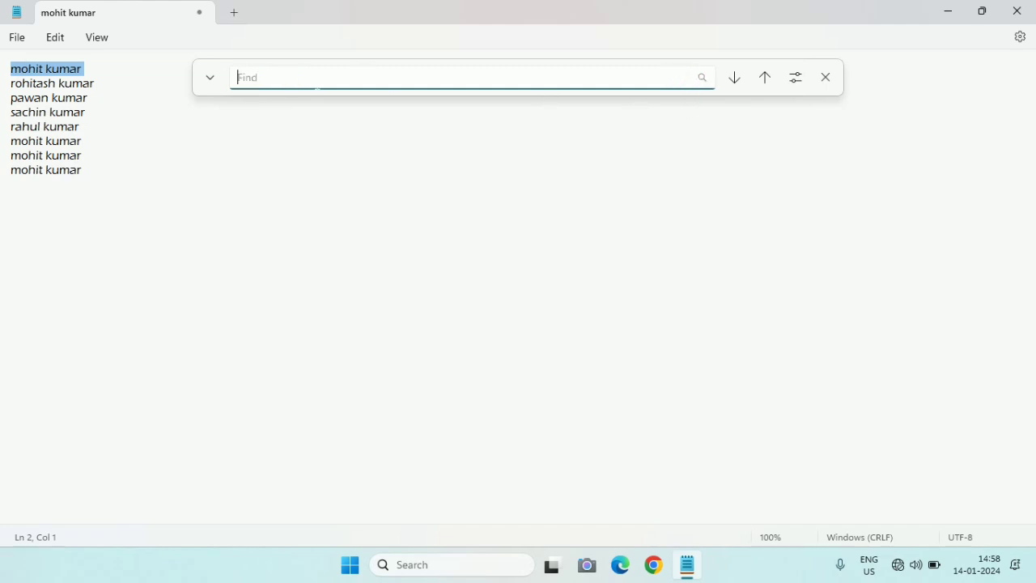
{"action": "type", "text": "pawan kumar"}
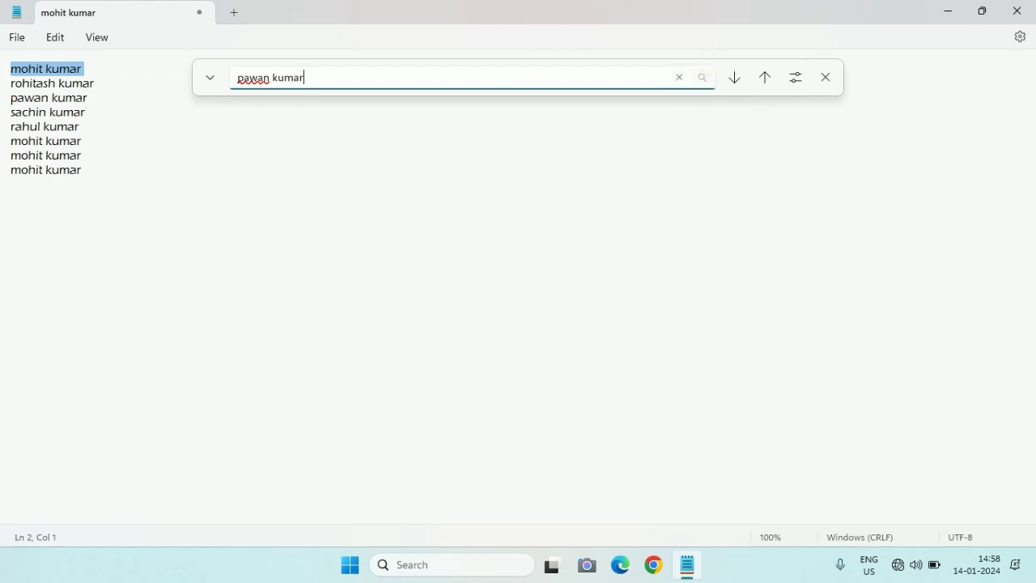
{"action": "key", "text": "Return"}
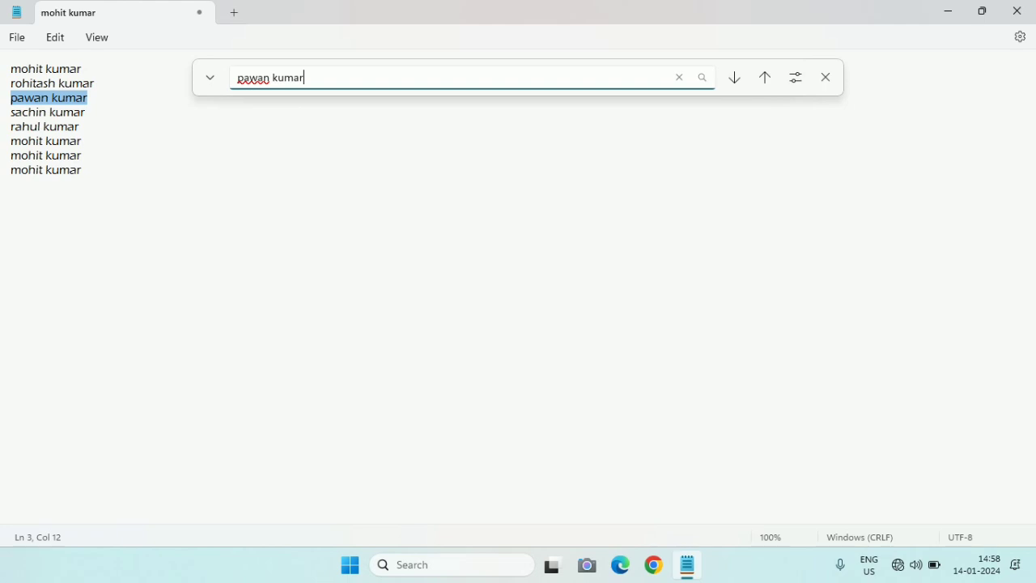
- Search down and up for more matches, dismiss both no-match notices, and close the find bar
{"action": "left_click", "coordinate": [733, 79]}
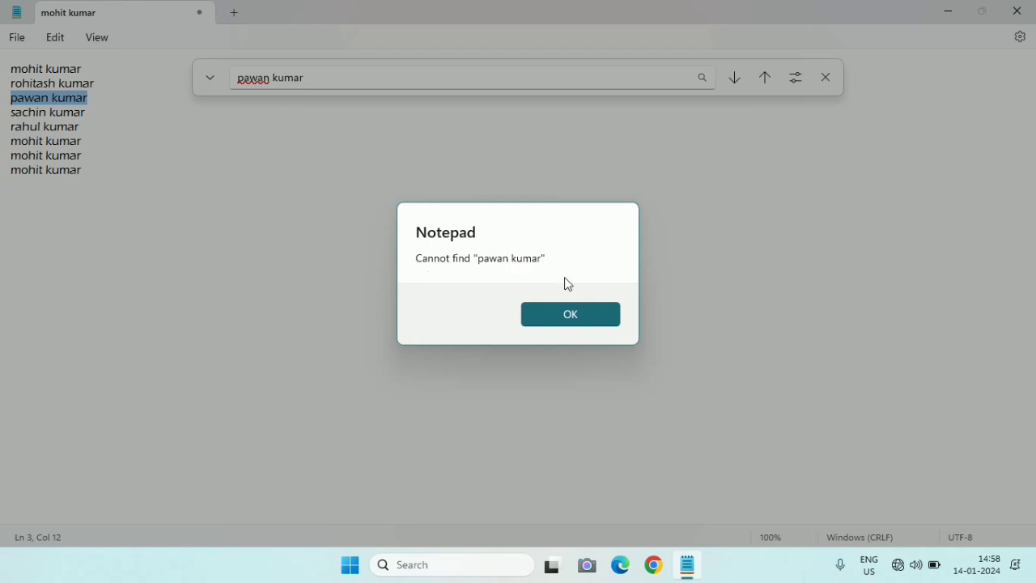
{"action": "left_click", "coordinate": [583, 318]}
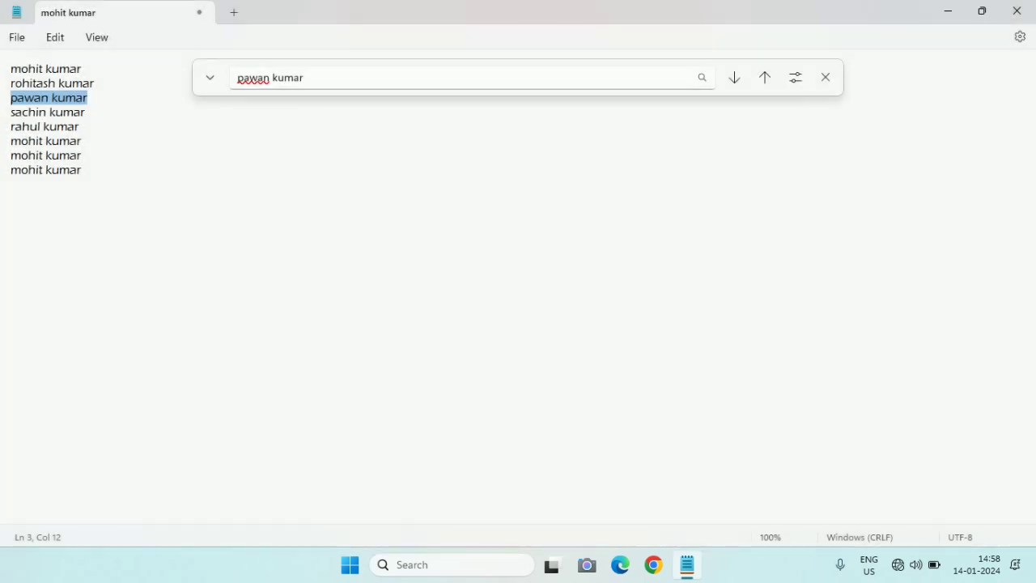
{"action": "left_click", "coordinate": [765, 79]}
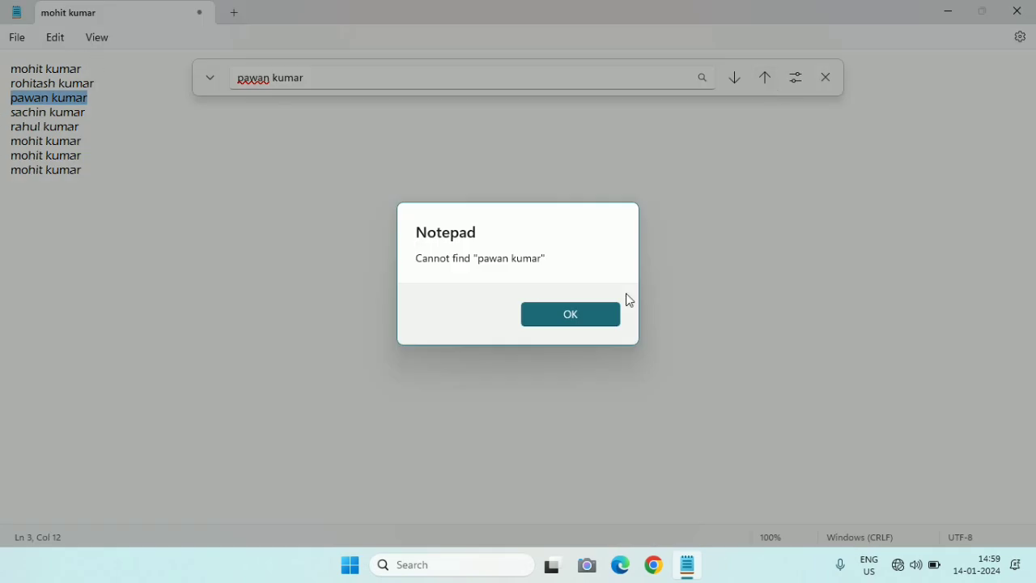
{"action": "left_click", "coordinate": [575, 316]}
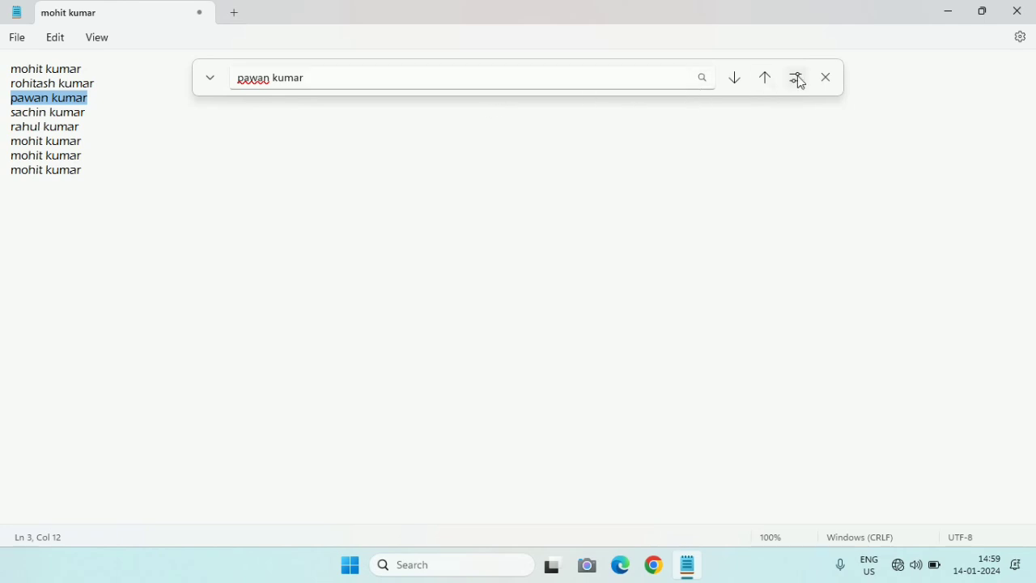
{"action": "left_click", "coordinate": [827, 78]}
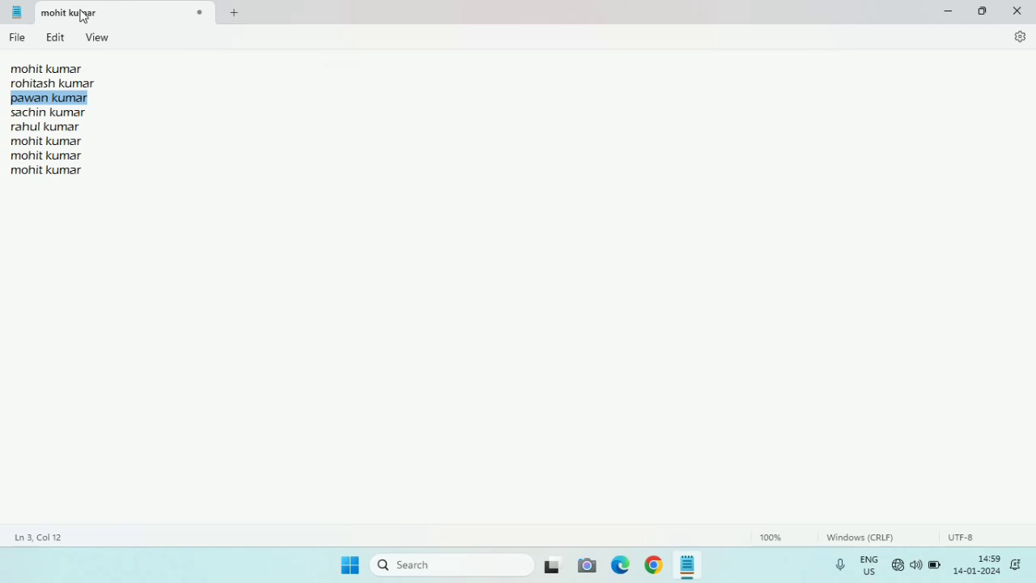
{"action": "left_click", "coordinate": [58, 45]}
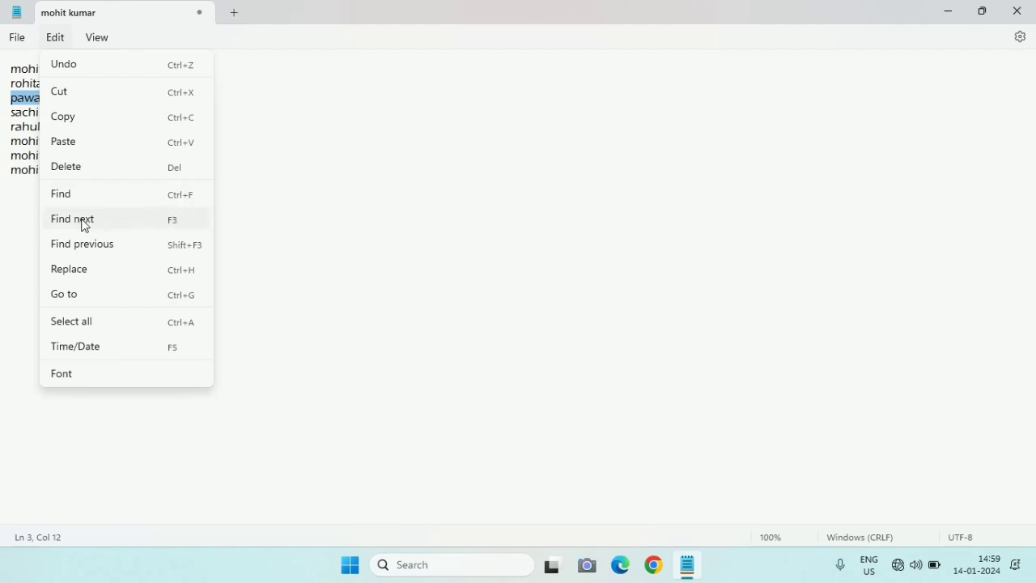
{"action": "left_click", "coordinate": [106, 225]}
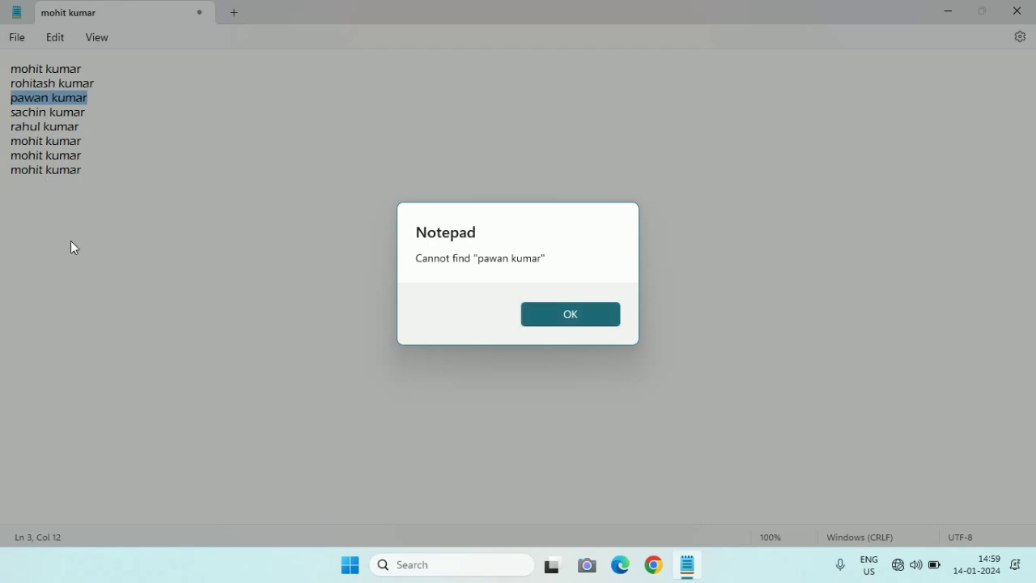
{"action": "left_click", "coordinate": [572, 317]}
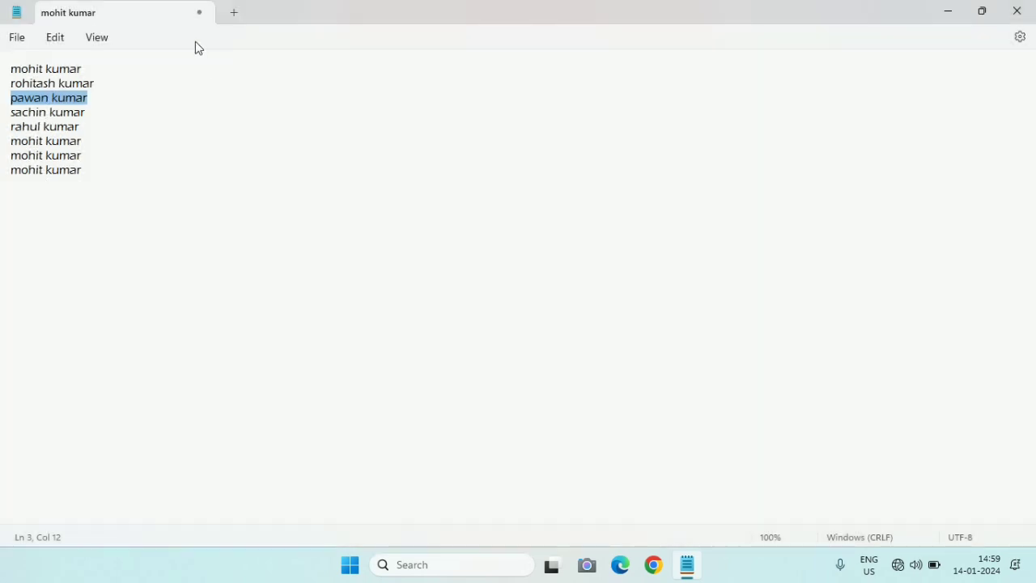
{"action": "left_click", "coordinate": [70, 41]}
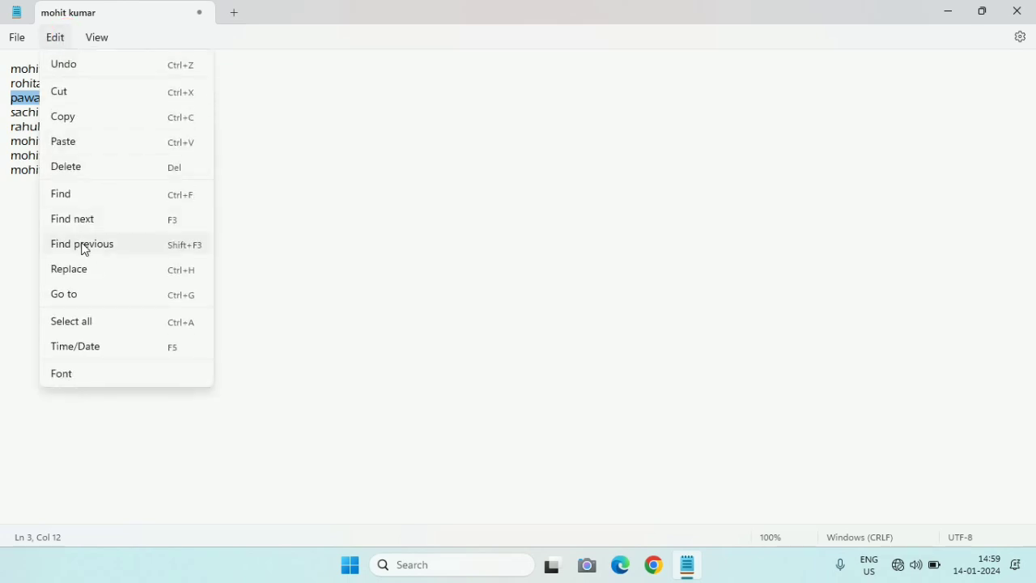
{"action": "left_click", "coordinate": [203, 227]}
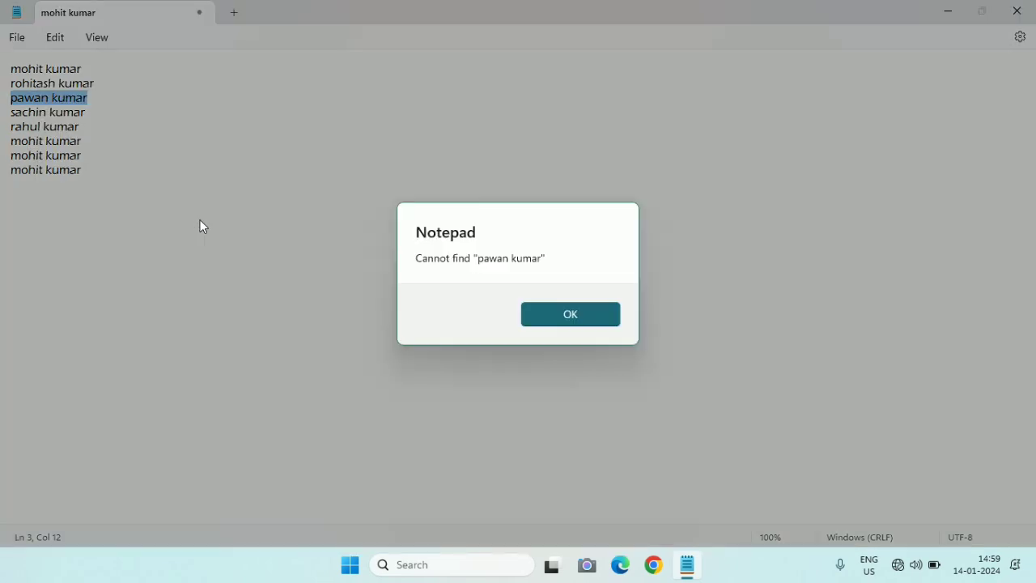
{"action": "left_click", "coordinate": [579, 320]}
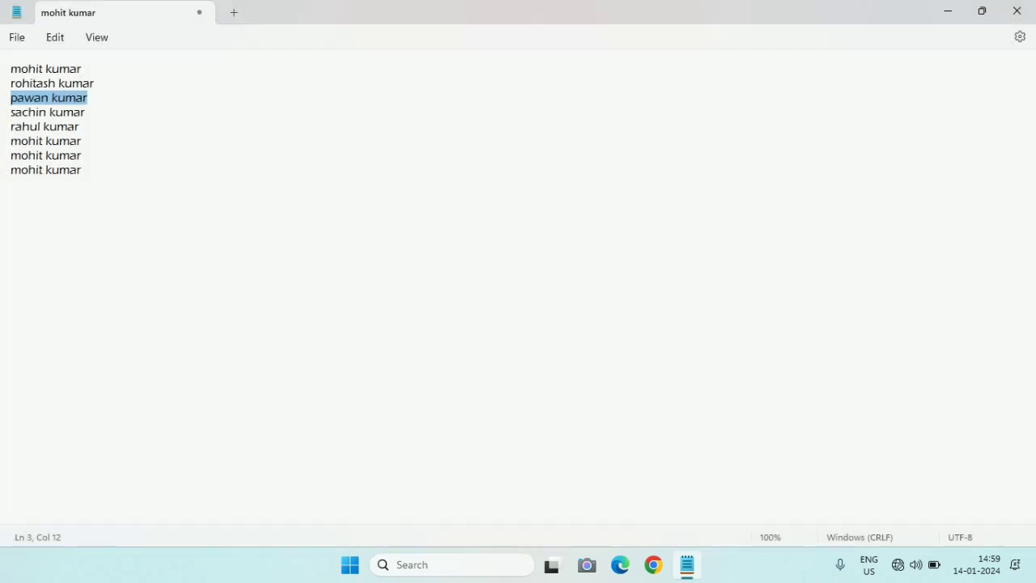
{"action": "left_click", "coordinate": [58, 37]}
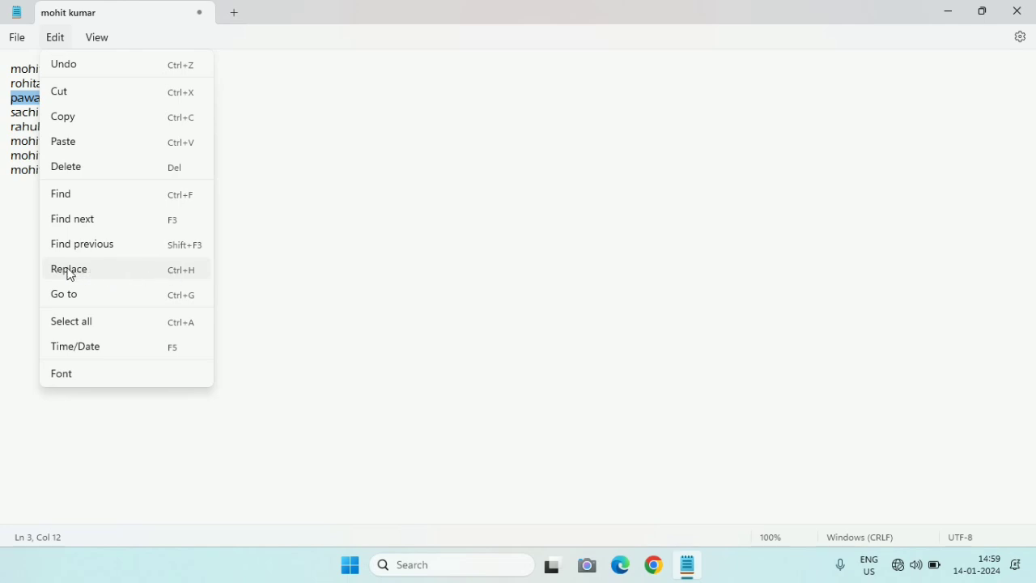
{"action": "left_click", "coordinate": [177, 277]}
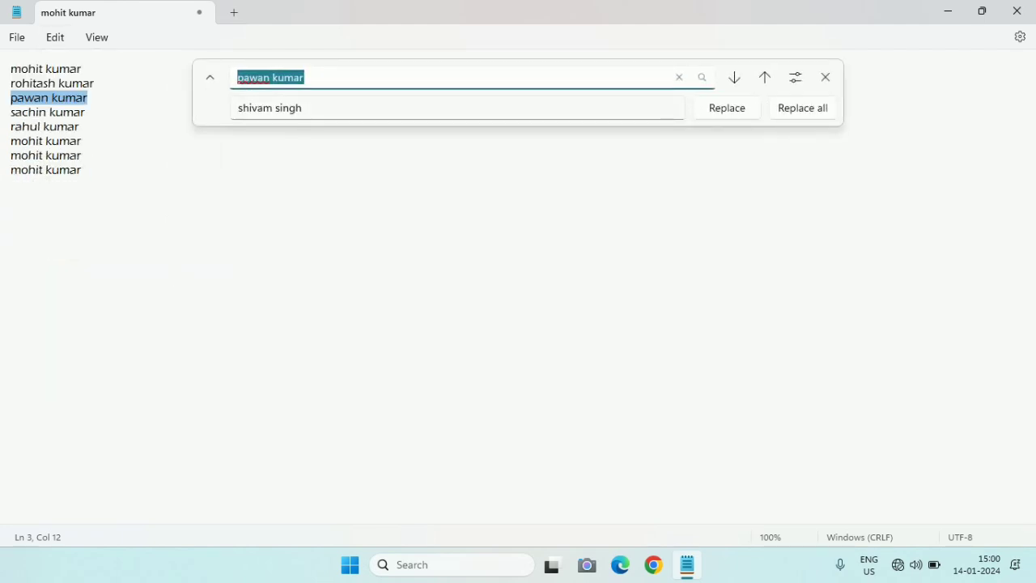
{"action": "key", "text": "End"}
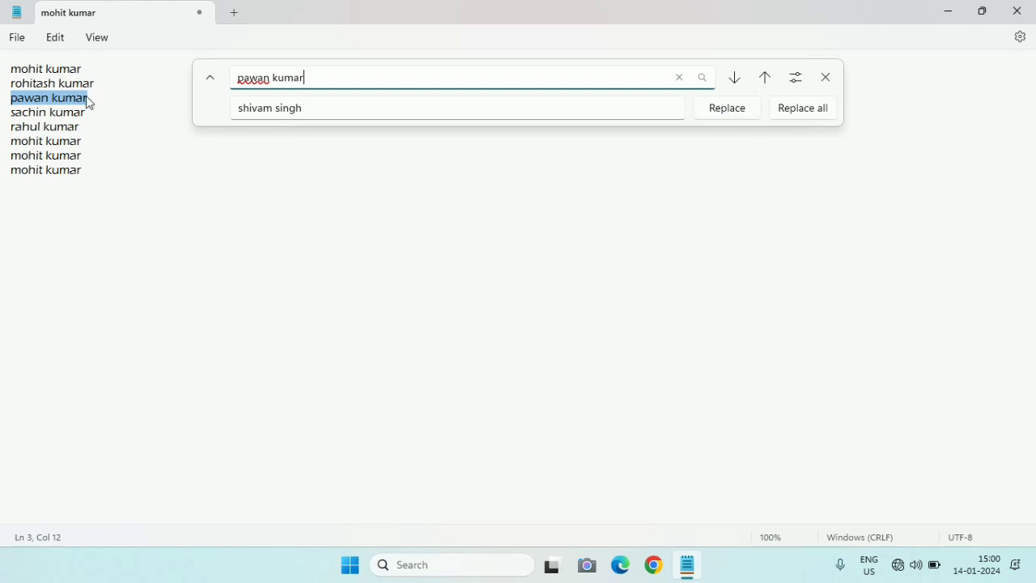
{"action": "left_click", "coordinate": [815, 116]}
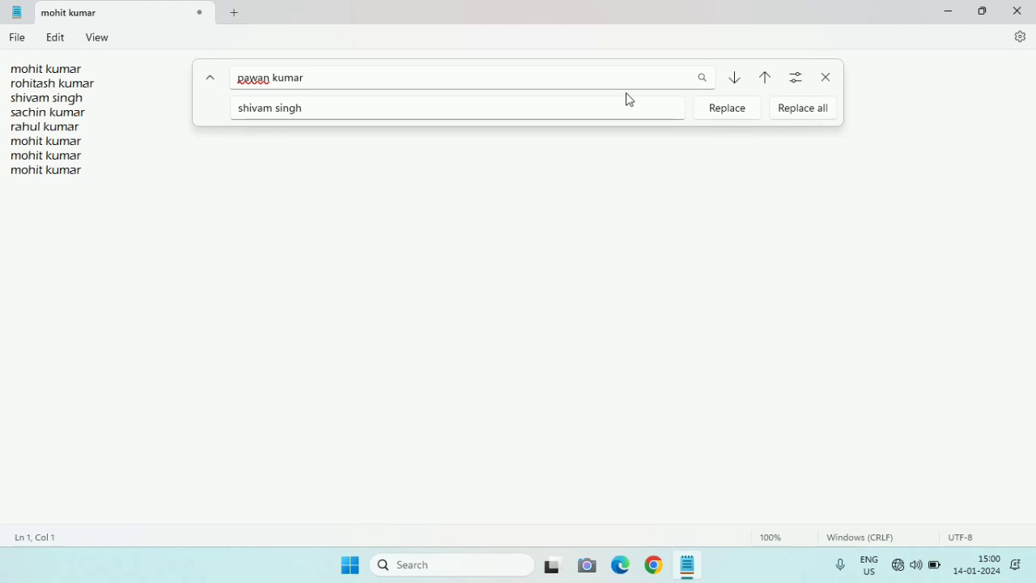
{"action": "left_click", "coordinate": [715, 114]}
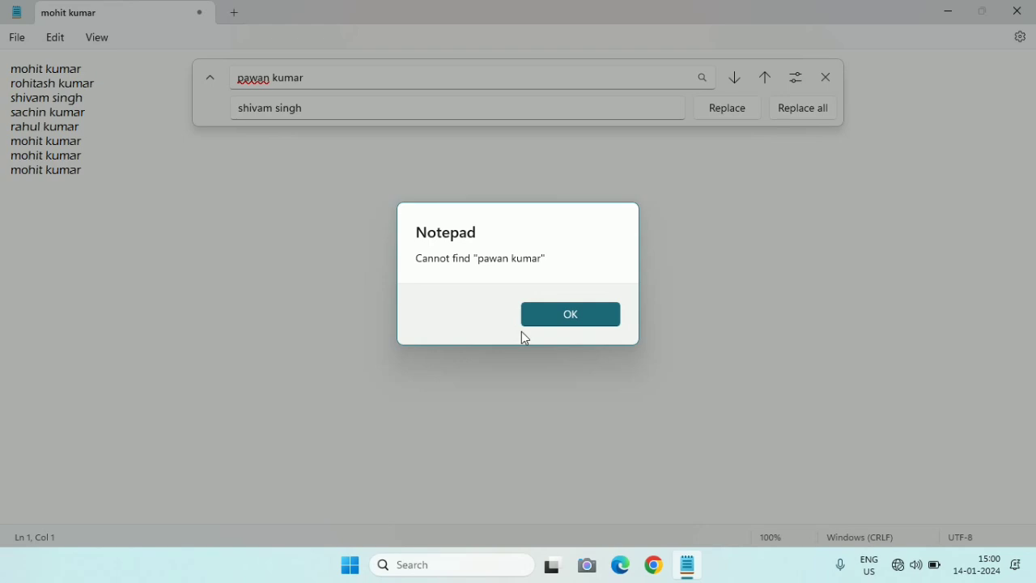
{"action": "left_click", "coordinate": [587, 322]}
{"action": "left_click", "coordinate": [825, 77]}
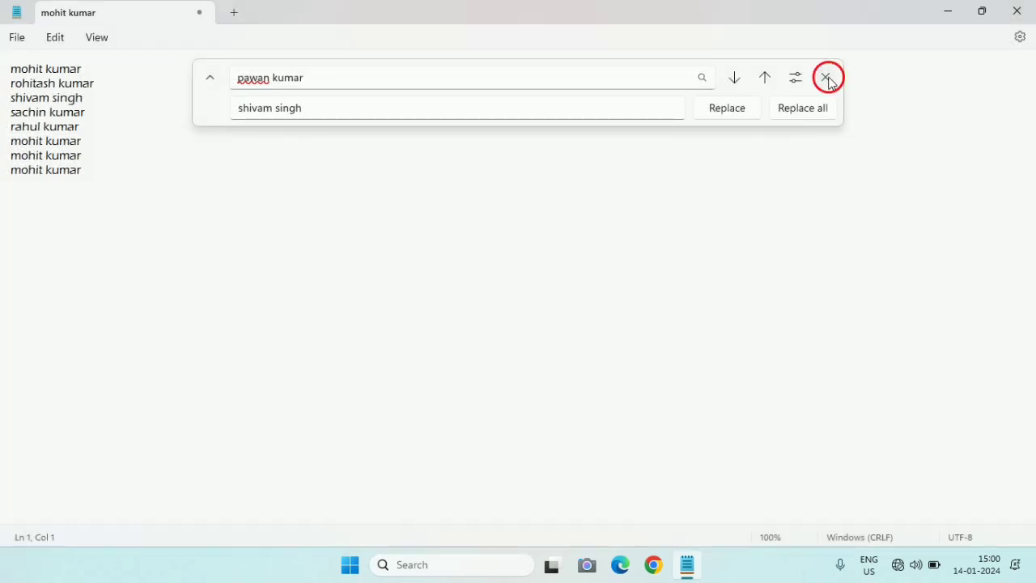
{"action": "left_click", "coordinate": [55, 41]}
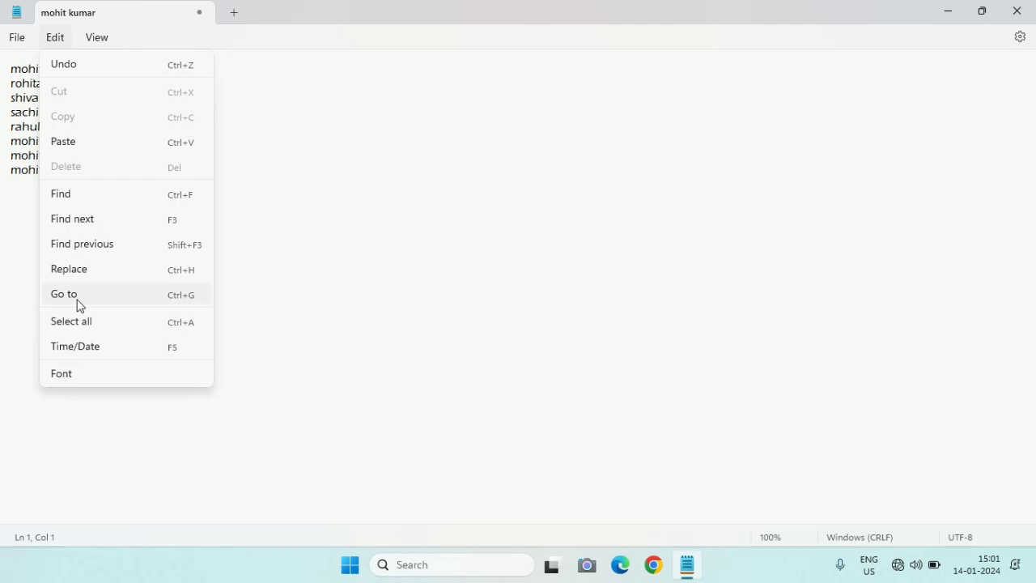
{"action": "left_click", "coordinate": [463, 283]}
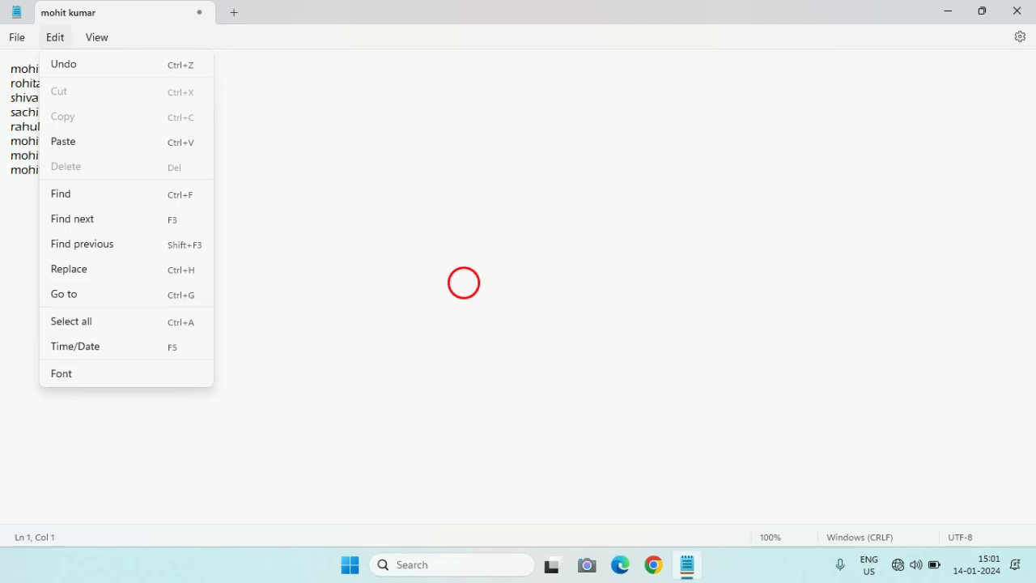
{"action": "triple_click", "coordinate": [25, 113]}
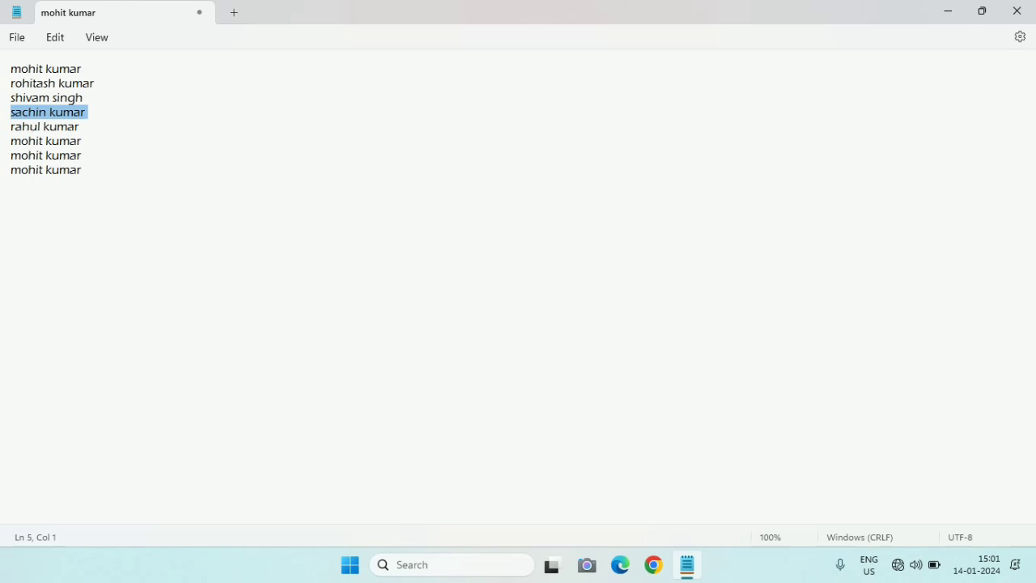
{"action": "left_click", "coordinate": [55, 37]}
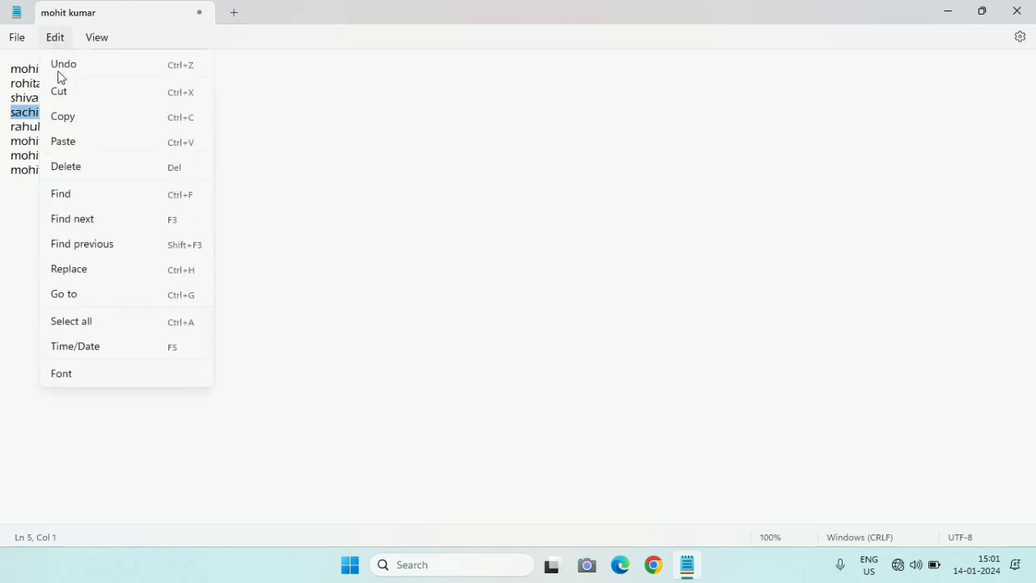
{"action": "left_click", "coordinate": [118, 297]}
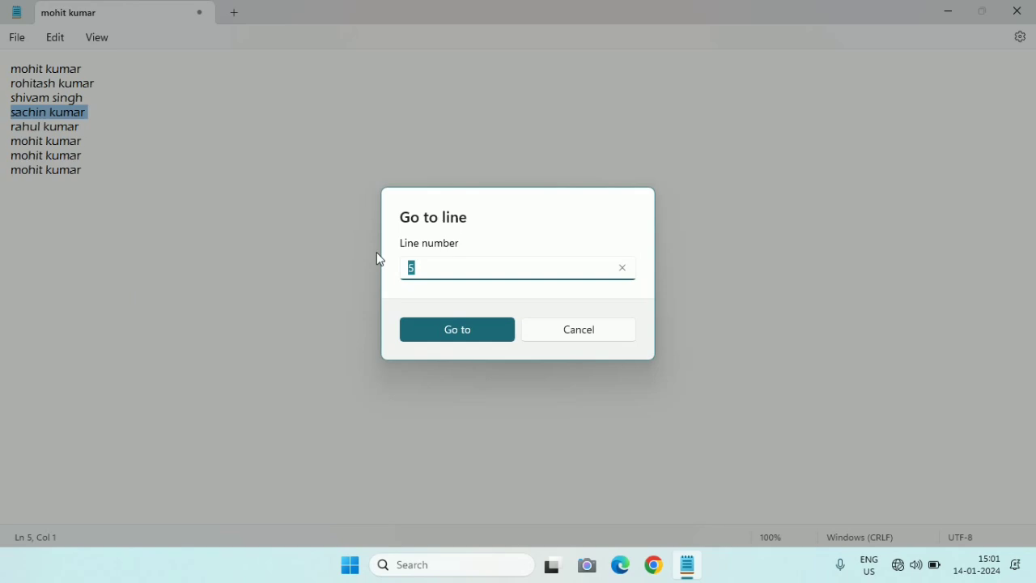
{"action": "left_click", "coordinate": [466, 277]}
{"action": "key", "text": "BackSpace"}
{"action": "type", "text": "1"}
{"action": "left_click", "coordinate": [484, 329]}
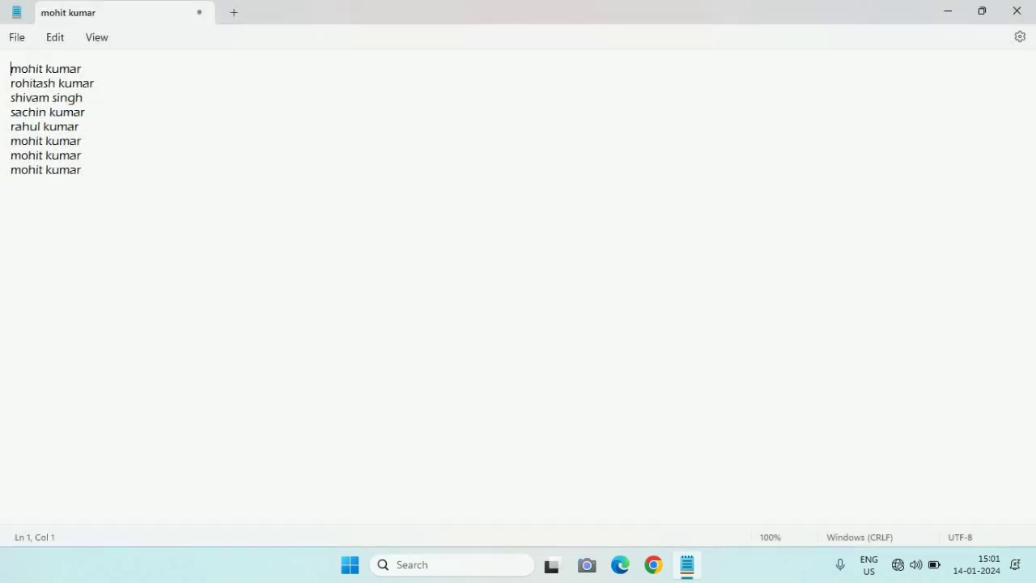
{"action": "left_click", "coordinate": [22, 69]}
{"action": "left_click", "coordinate": [55, 37]}
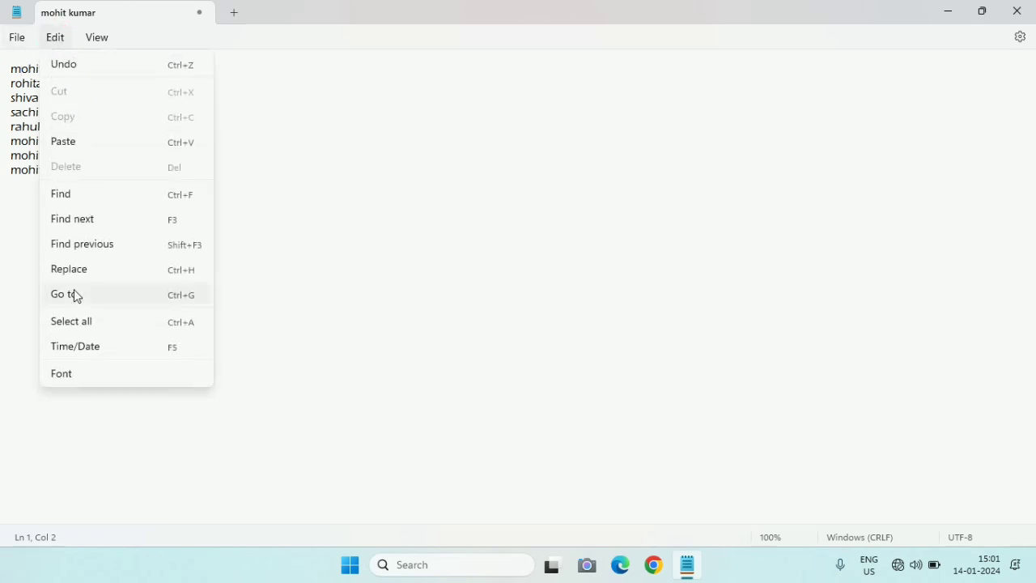
{"action": "left_click", "coordinate": [186, 323]}
{"action": "triple_click", "coordinate": [23, 71]}
{"action": "left_click", "coordinate": [16, 112]}
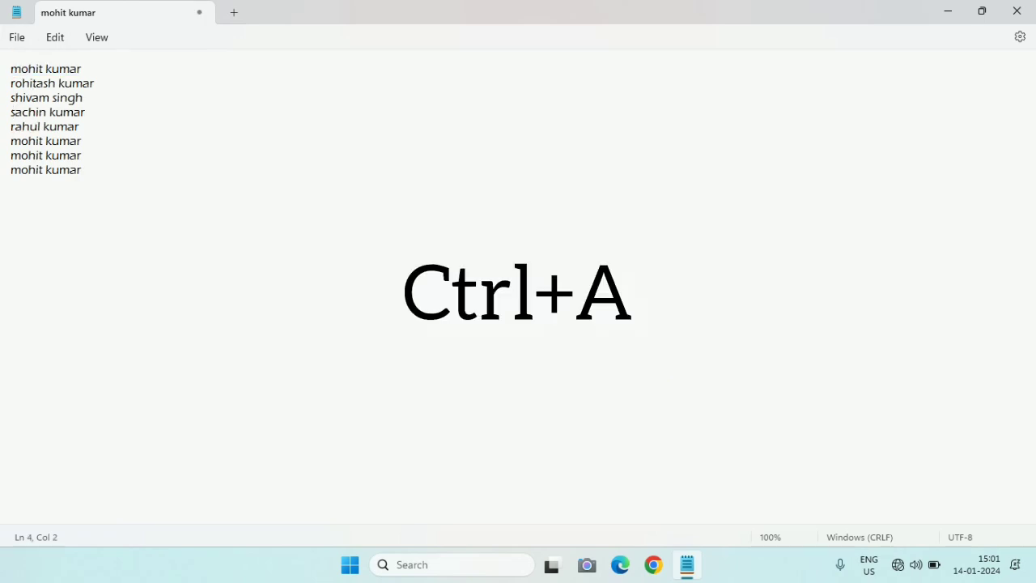
{"action": "left_click", "coordinate": [56, 39]}
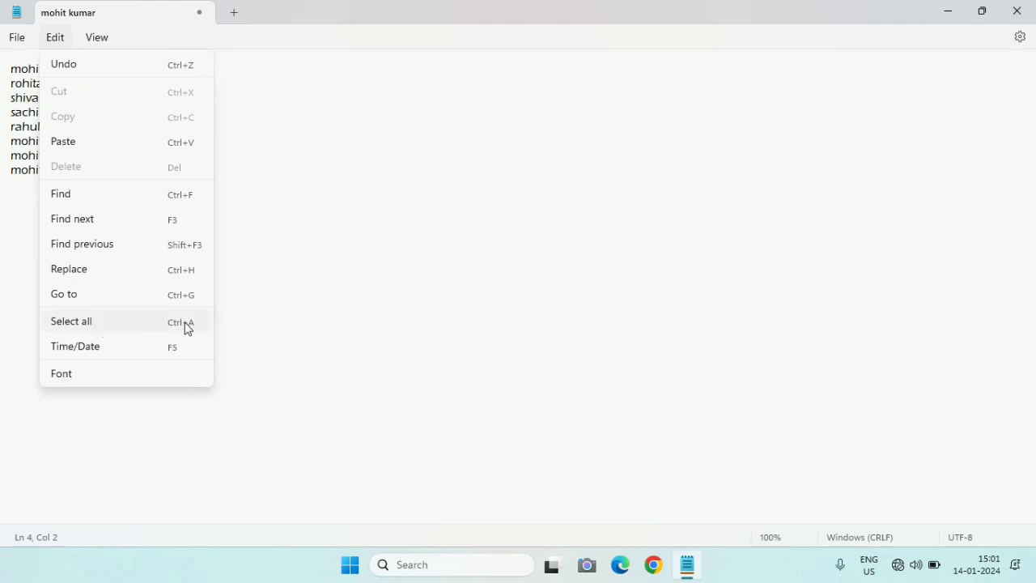
{"action": "left_click", "coordinate": [153, 330]}
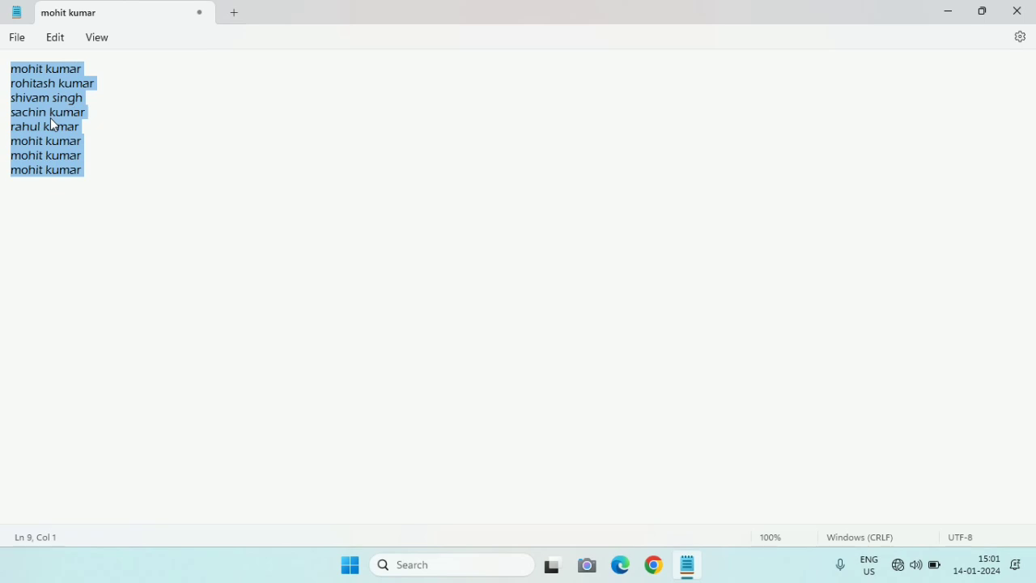
{"action": "left_click", "coordinate": [53, 41]}
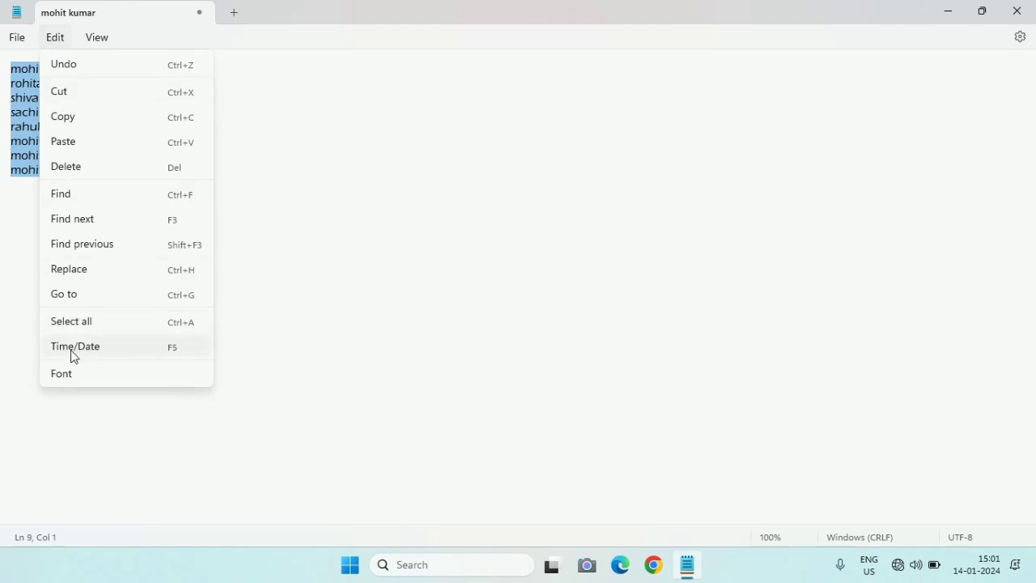
{"action": "key", "text": "Escape"}
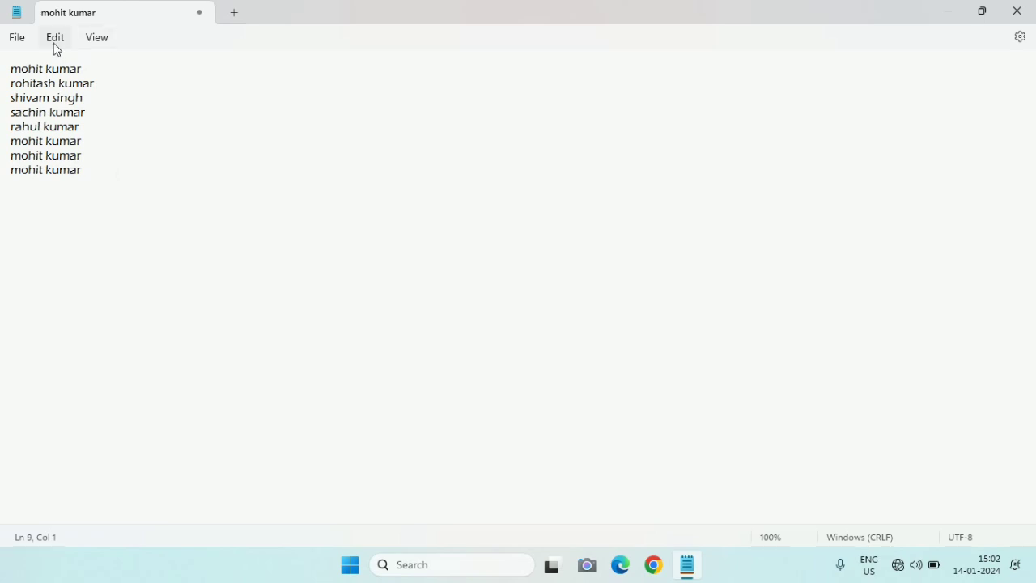
{"action": "left_click", "coordinate": [101, 156]}
{"action": "left_click", "coordinate": [101, 170]}
{"action": "key", "text": "F5"}
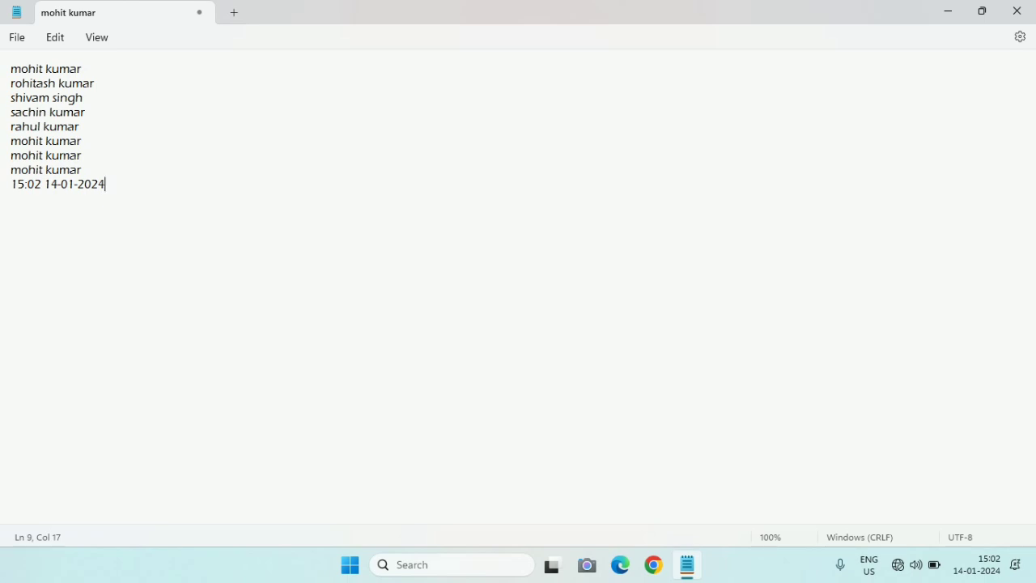
{"action": "left_click", "coordinate": [56, 37]}
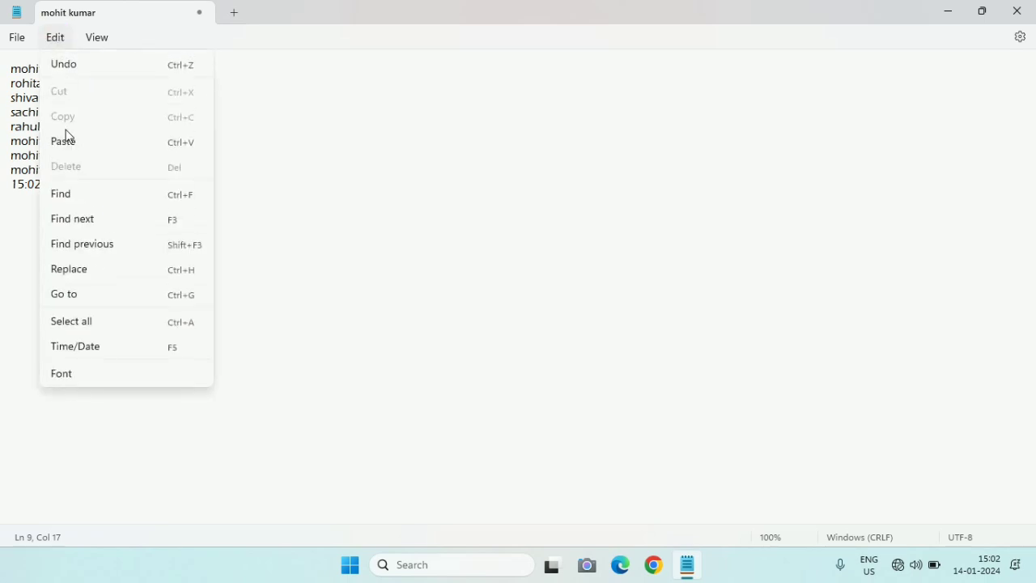
{"action": "left_click", "coordinate": [154, 348]}
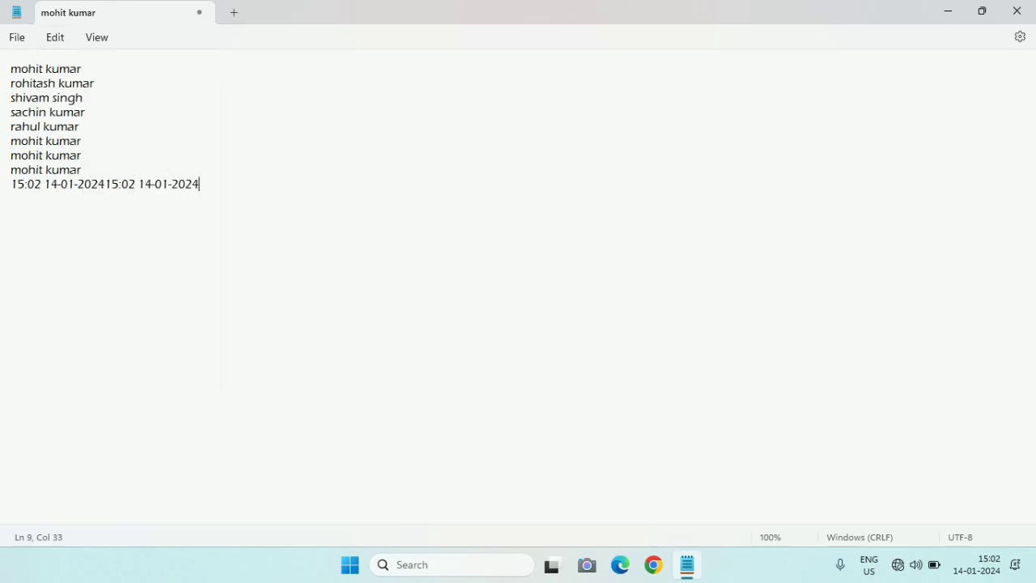
{"action": "left_click", "coordinate": [107, 185]}
{"action": "key", "text": "Return"}
{"action": "left_click", "coordinate": [106, 184]}
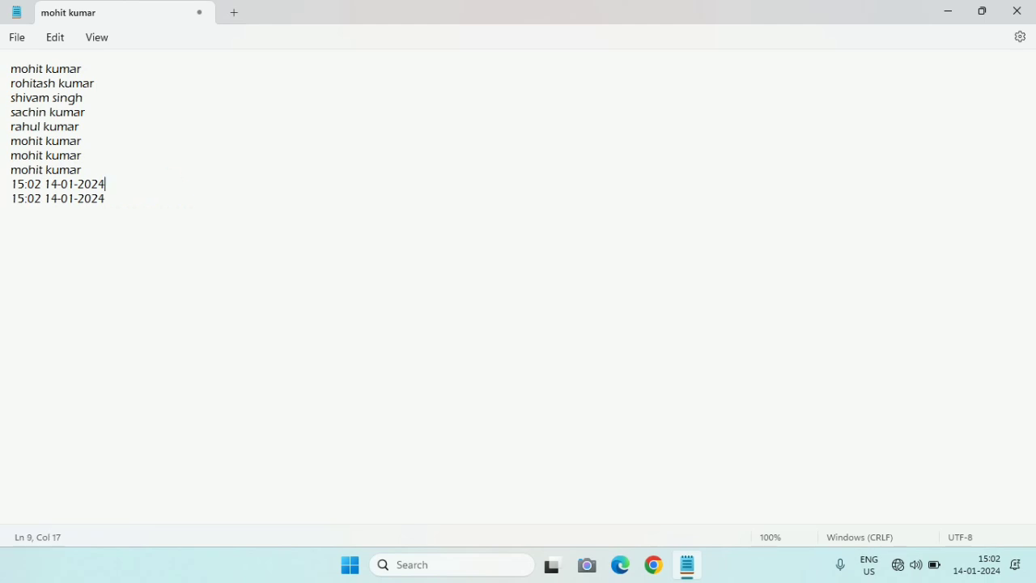
{"action": "left_click", "coordinate": [58, 38]}
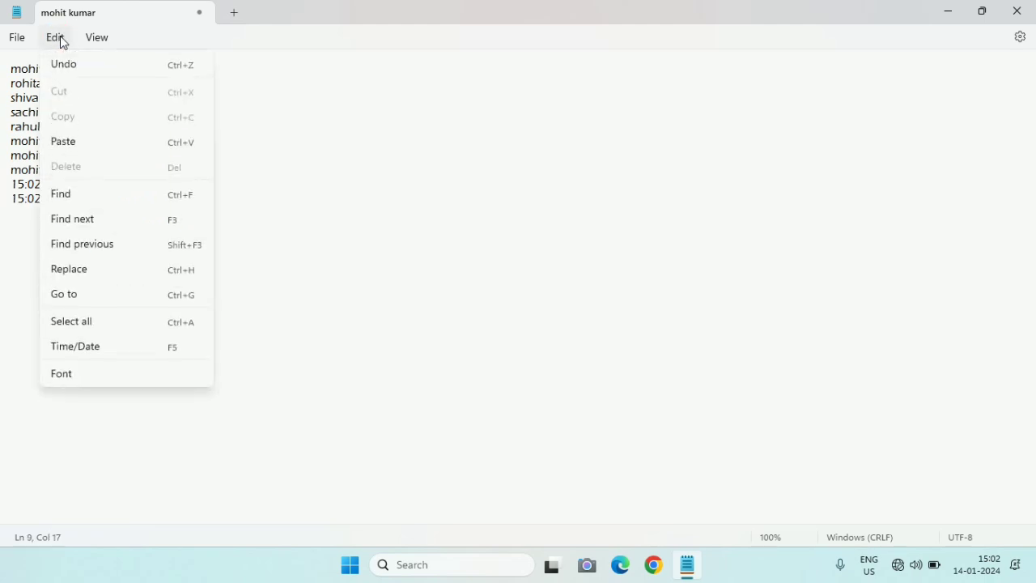
- Open Settings and cycle the app theme through Light and Dark, ending on Use system setting
{"action": "left_click", "coordinate": [61, 373]}
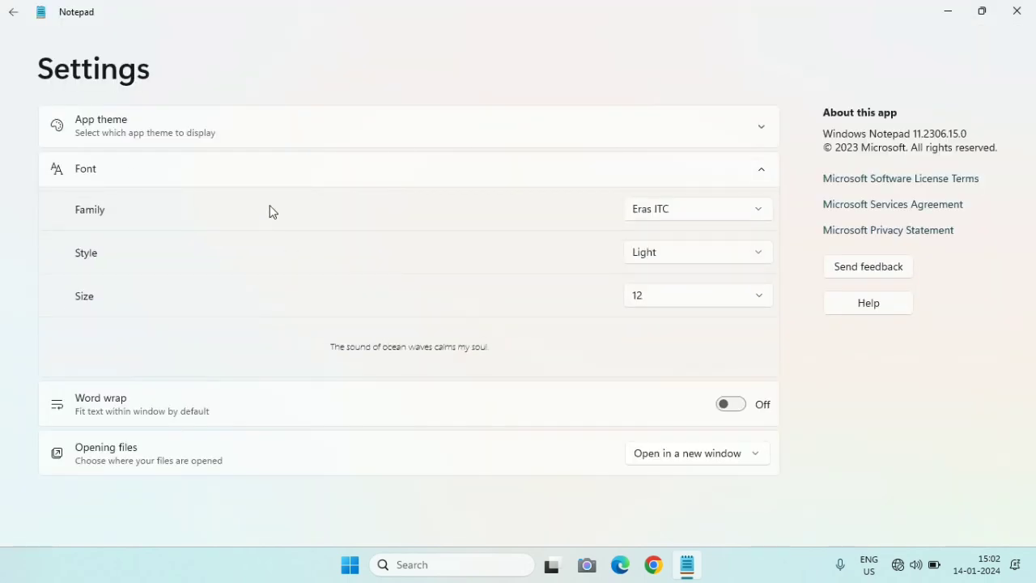
{"action": "left_click", "coordinate": [761, 127]}
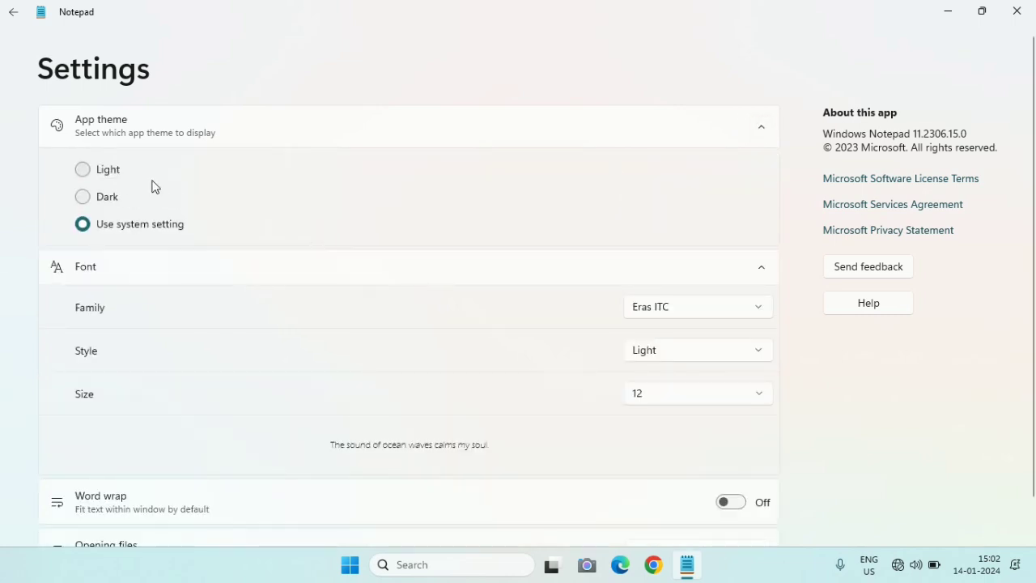
{"action": "left_click", "coordinate": [83, 169]}
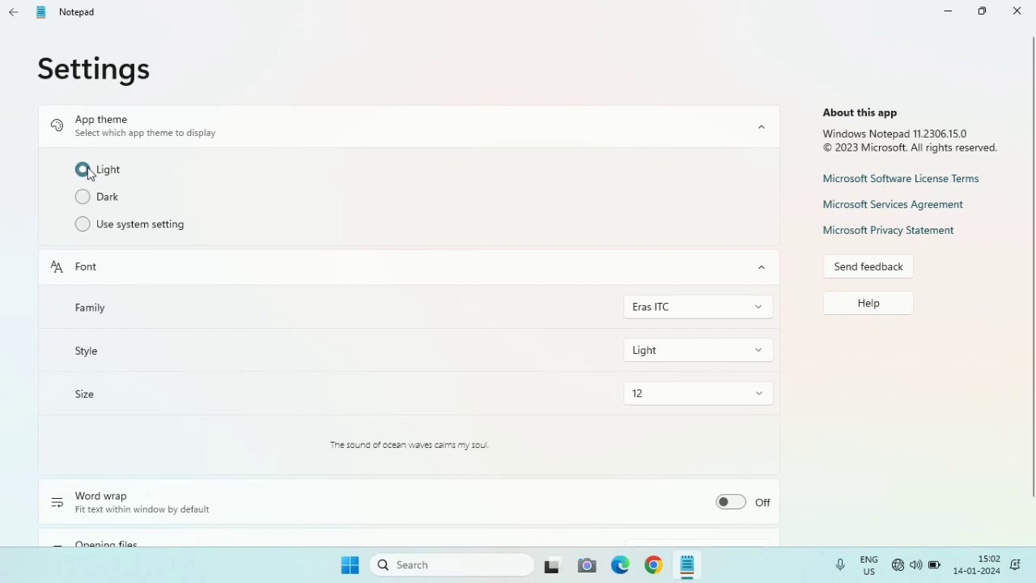
{"action": "left_click", "coordinate": [86, 195]}
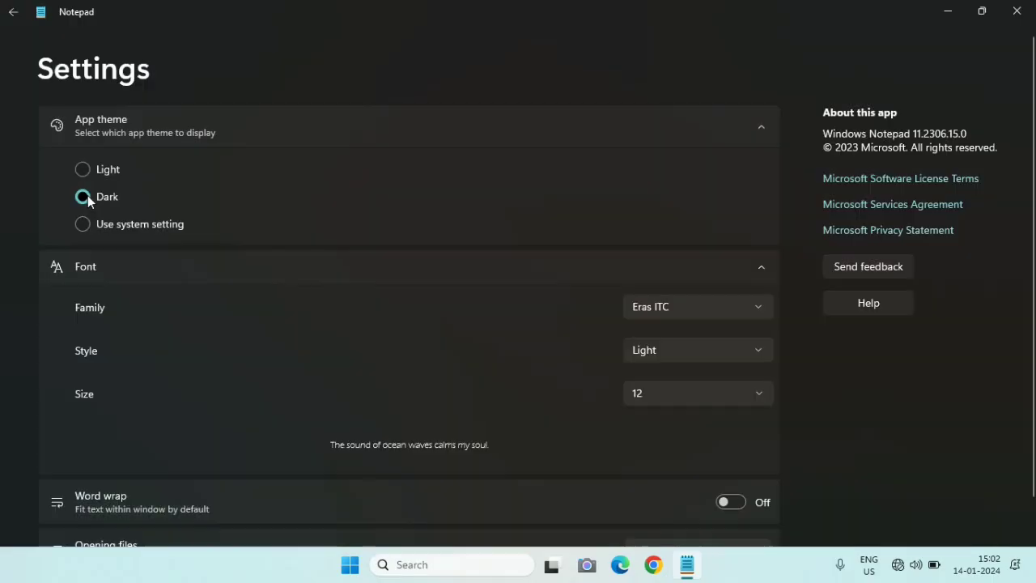
{"action": "left_click", "coordinate": [84, 224]}
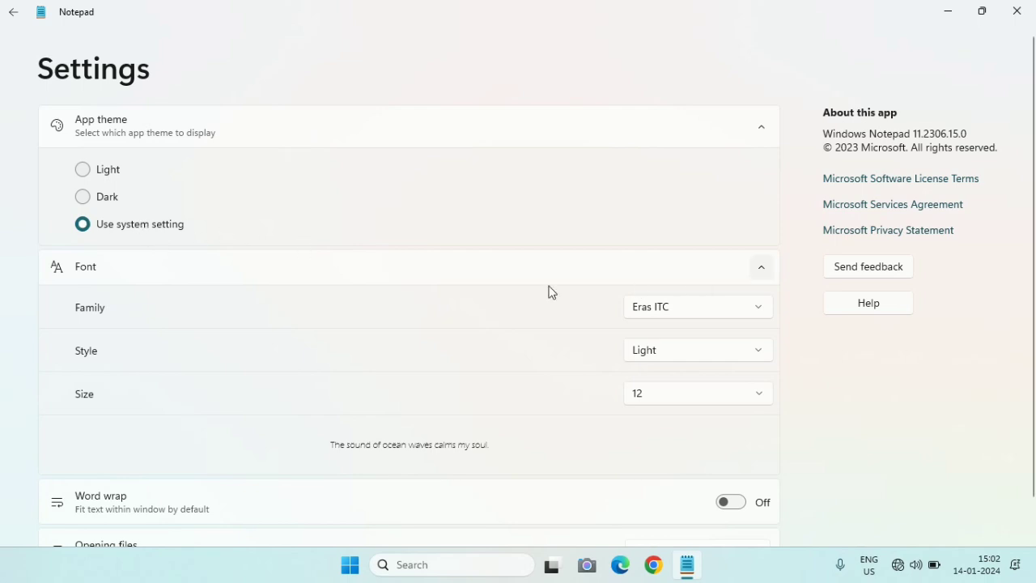
{"action": "left_click", "coordinate": [762, 268]}
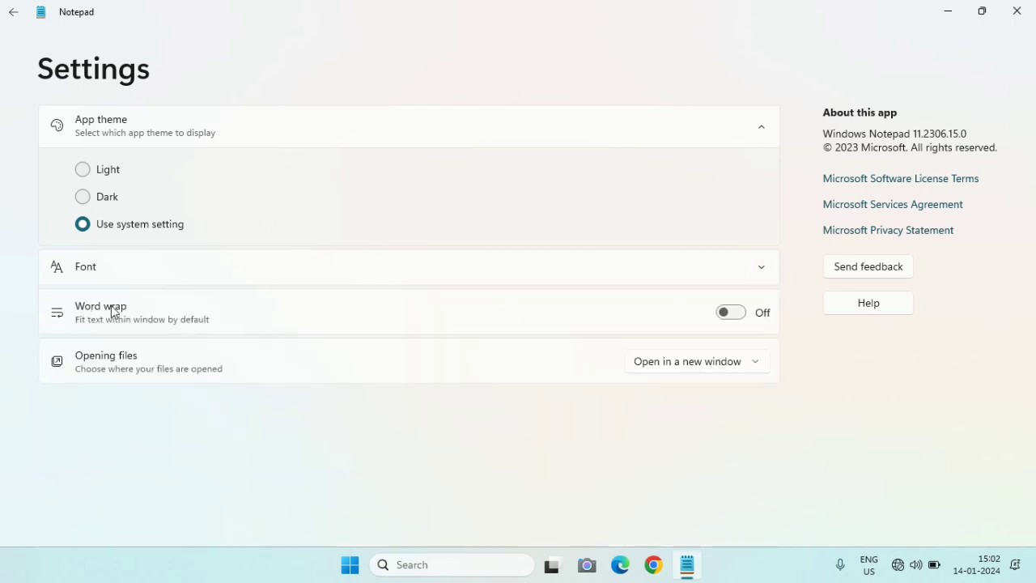
- Toggle word wrap on and off, then keep Eras ITC as the font family
{"action": "left_click", "coordinate": [741, 321]}
{"action": "left_click", "coordinate": [742, 322]}
{"action": "left_click", "coordinate": [761, 276]}
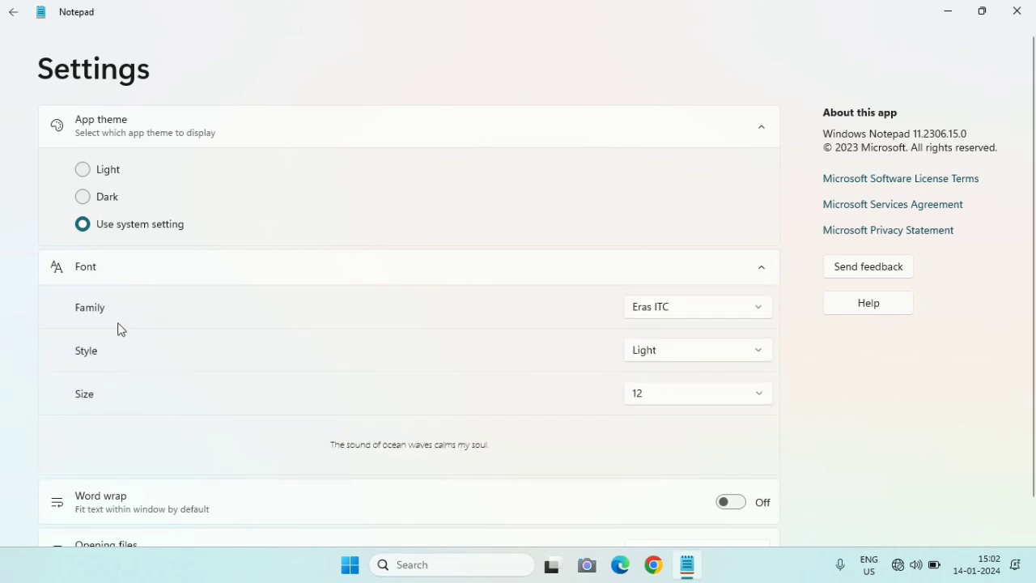
{"action": "left_click", "coordinate": [760, 307]}
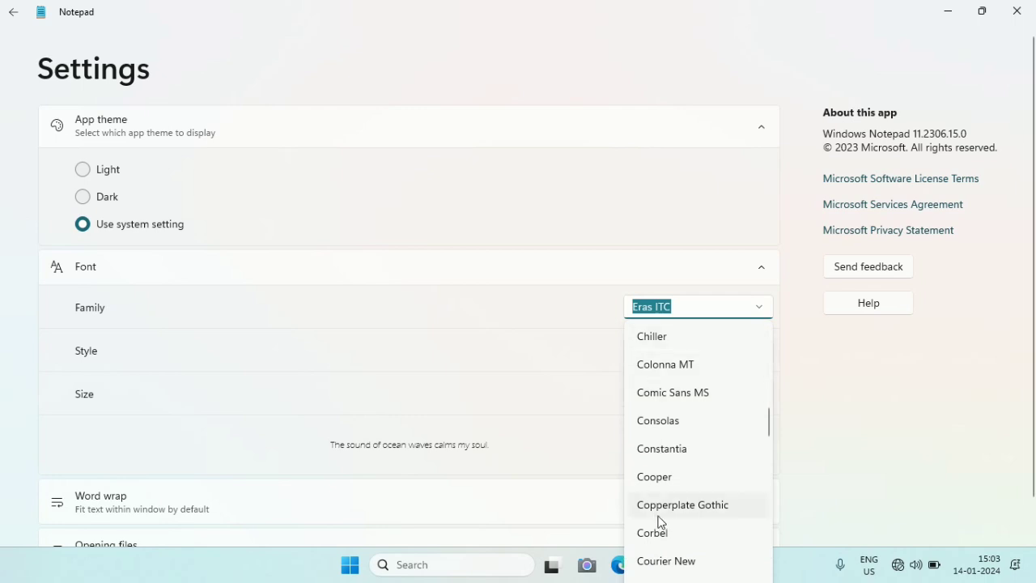
{"action": "scroll", "coordinate": [664, 526], "scroll_direction": "down", "scroll_amount": 3}
{"action": "scroll", "coordinate": [664, 533], "scroll_direction": "up", "scroll_amount": 3}
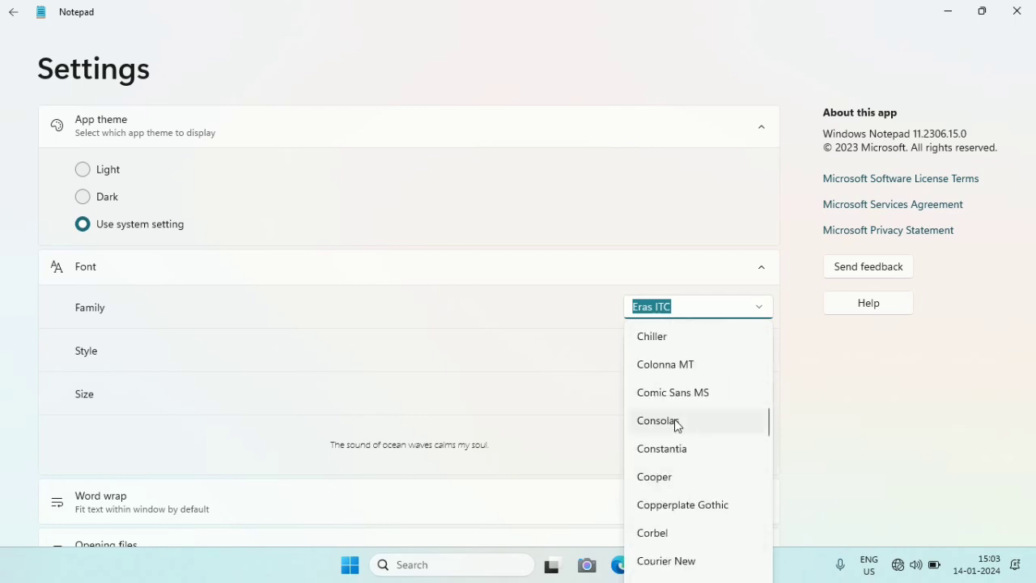
{"action": "scroll", "coordinate": [704, 364], "scroll_direction": "up", "scroll_amount": 3}
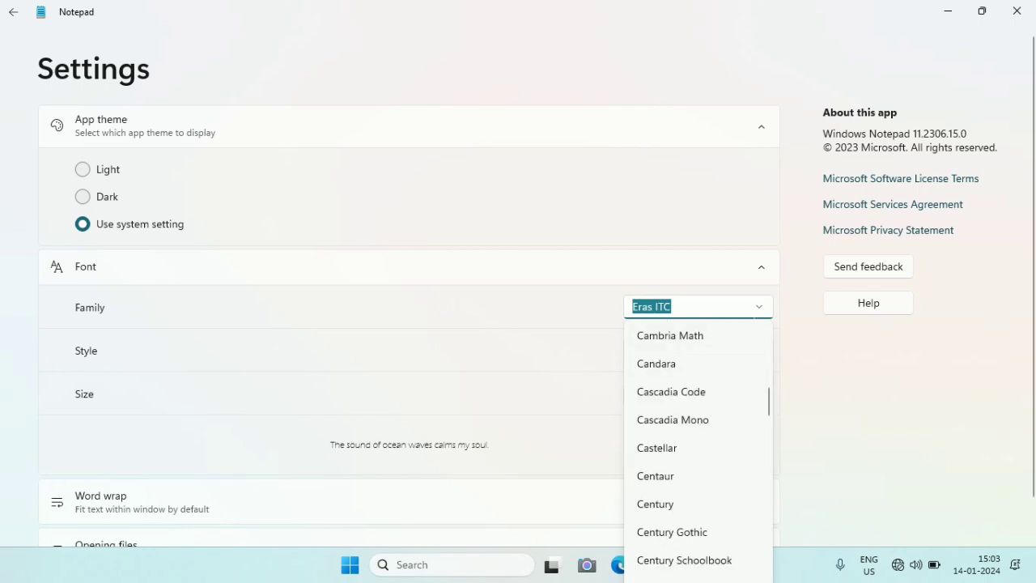
{"action": "left_click", "coordinate": [757, 308]}
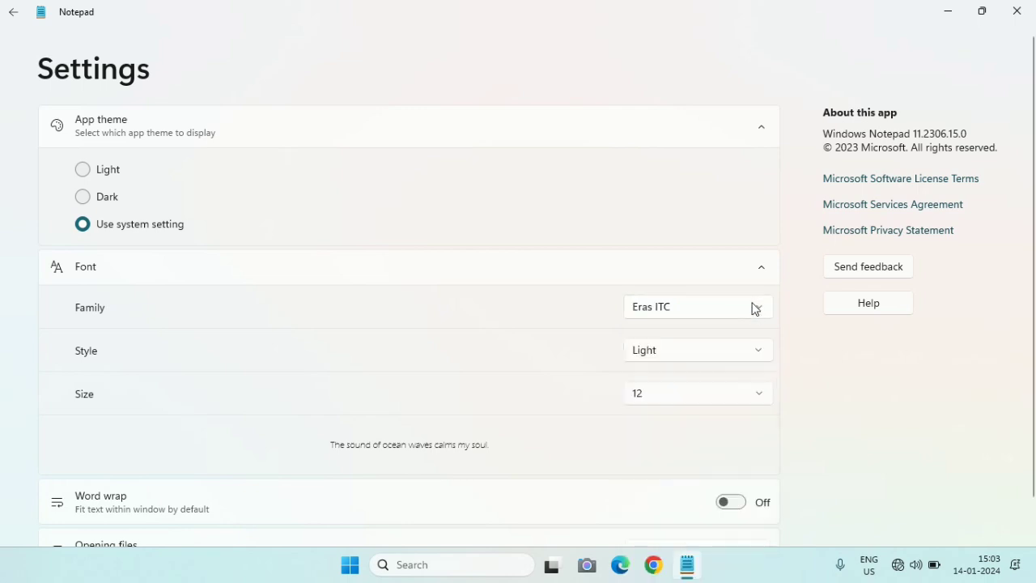
- Set the font style to Bold, leave the size at 12, and close Settings
{"action": "left_click", "coordinate": [757, 356]}
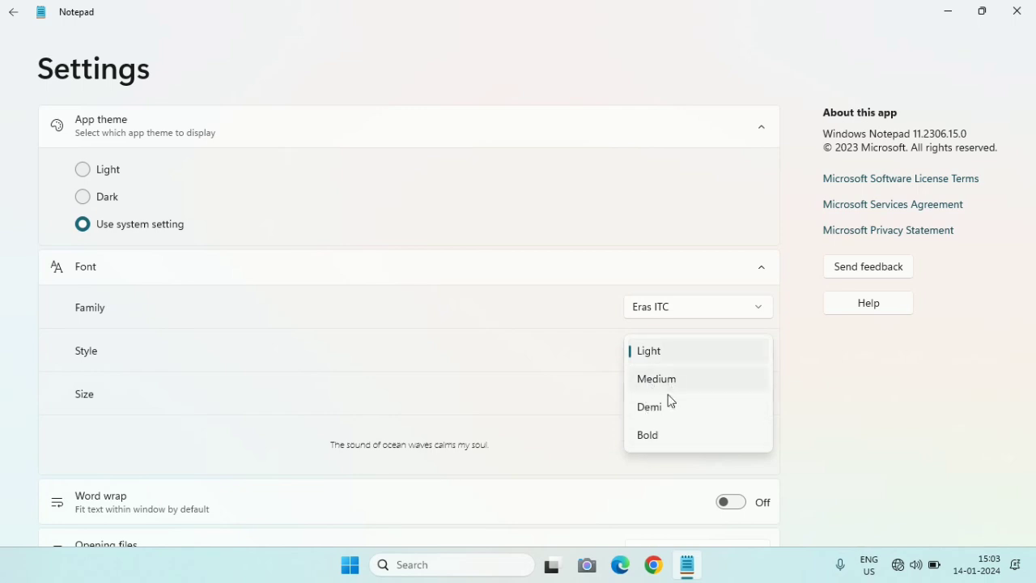
{"action": "left_click", "coordinate": [654, 436]}
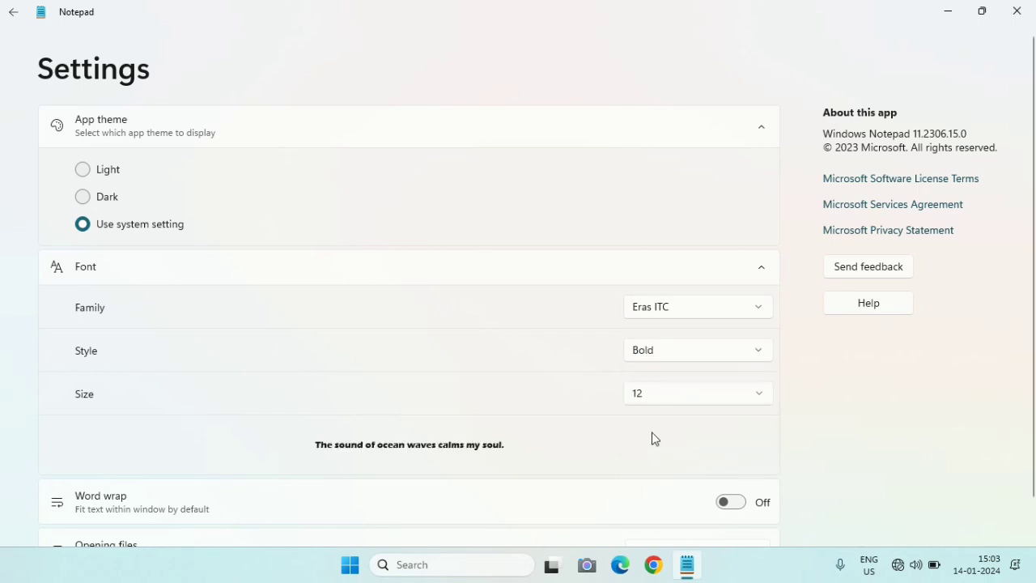
{"action": "left_click", "coordinate": [754, 399]}
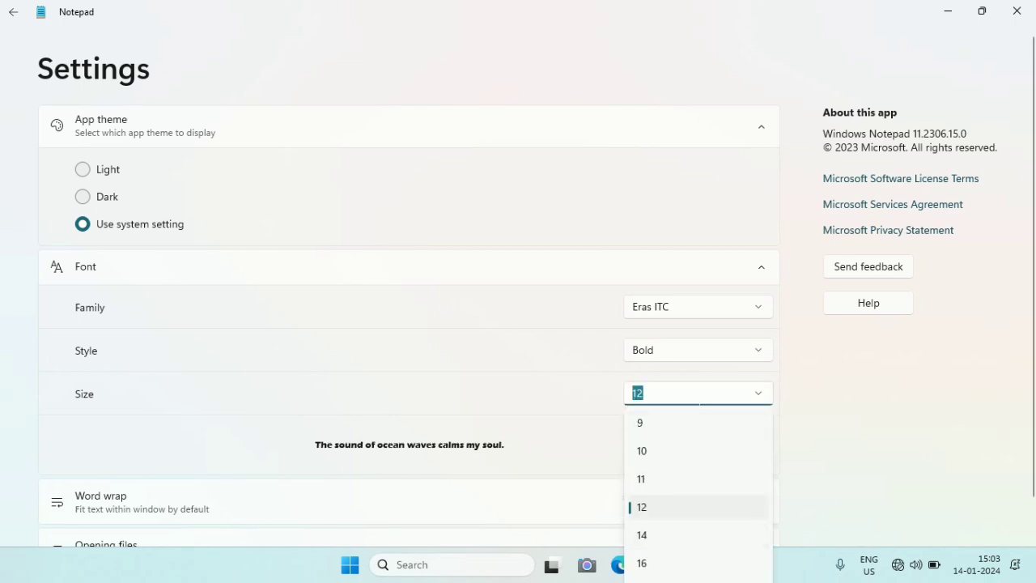
{"action": "scroll", "coordinate": [701, 469], "scroll_direction": "up", "scroll_amount": 1}
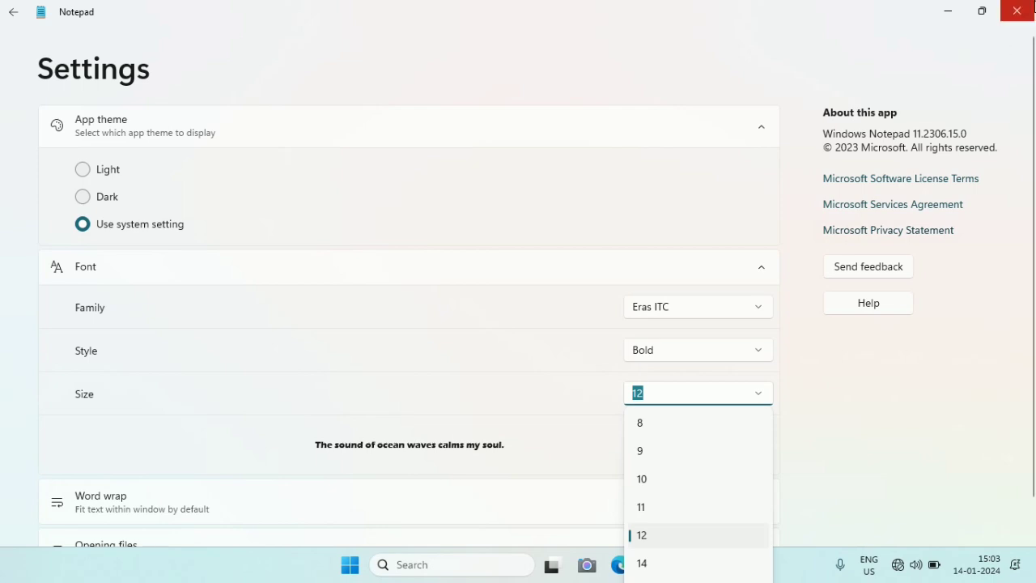
{"action": "left_click", "coordinate": [1033, 9]}
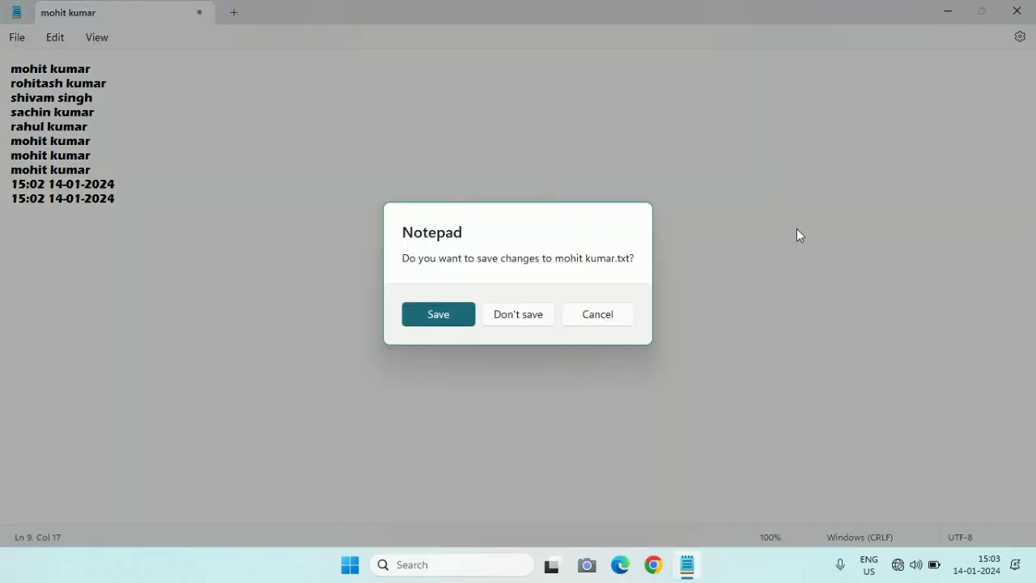
- Cancel the save prompt and review the list in bold Eras ITC, selecting then deselecting line 1
{"action": "left_click", "coordinate": [610, 324]}
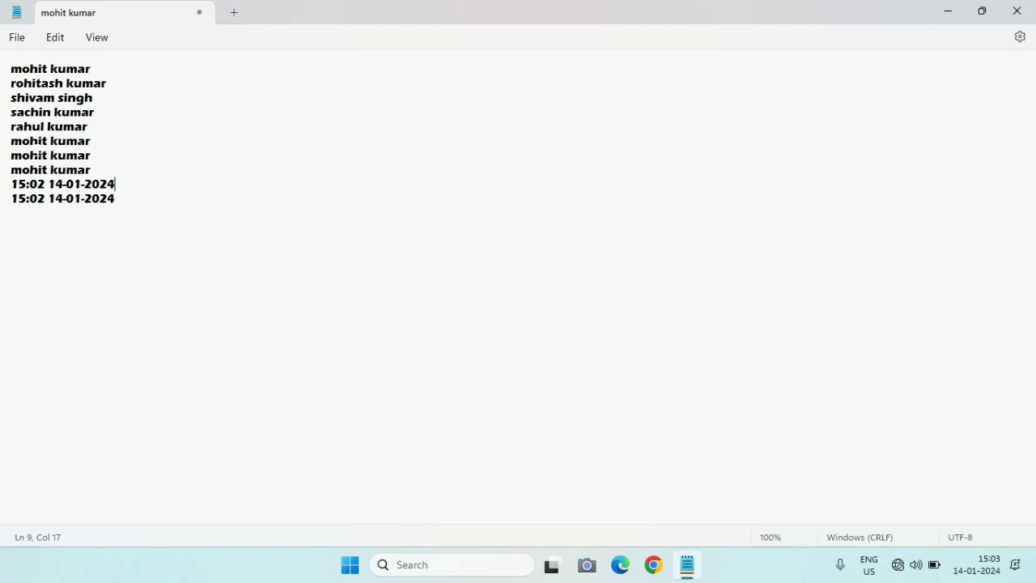
{"action": "triple_click", "coordinate": [16, 70]}
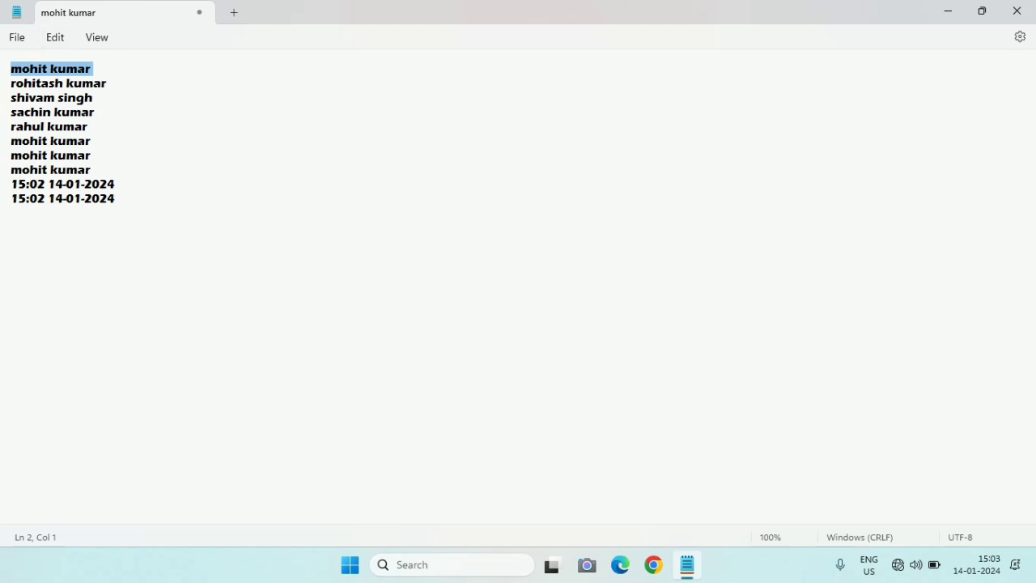
{"action": "left_click", "coordinate": [310, 231]}
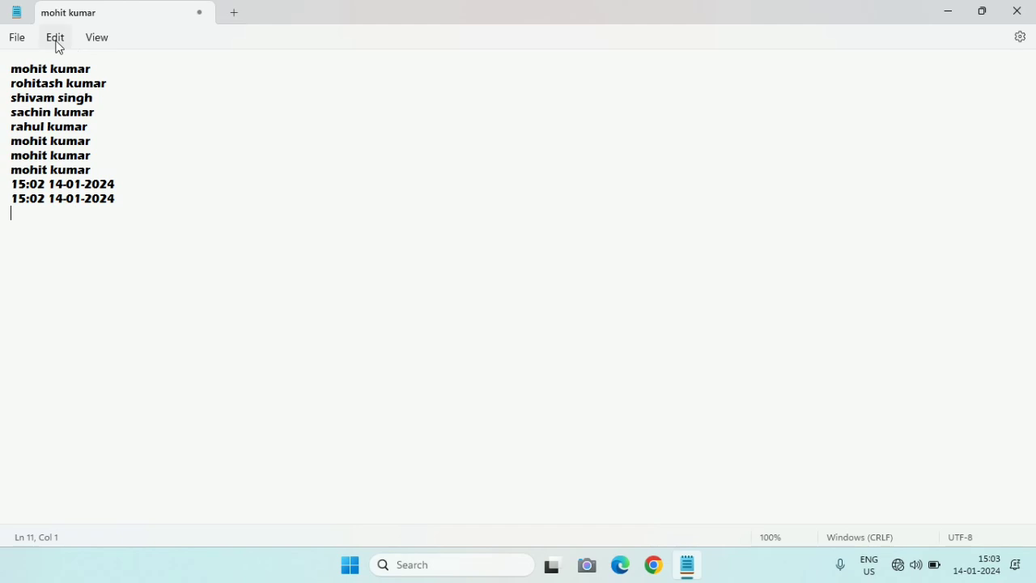
- Change the font style from Bold to Medium, close Settings, and cancel the save prompt
{"action": "left_click", "coordinate": [1017, 38]}
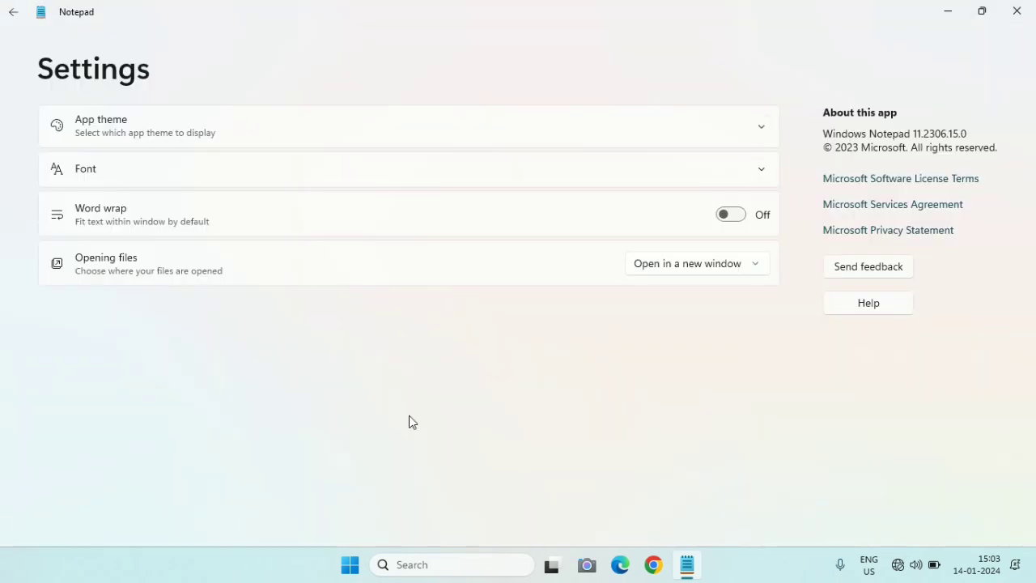
{"action": "left_click", "coordinate": [762, 183]}
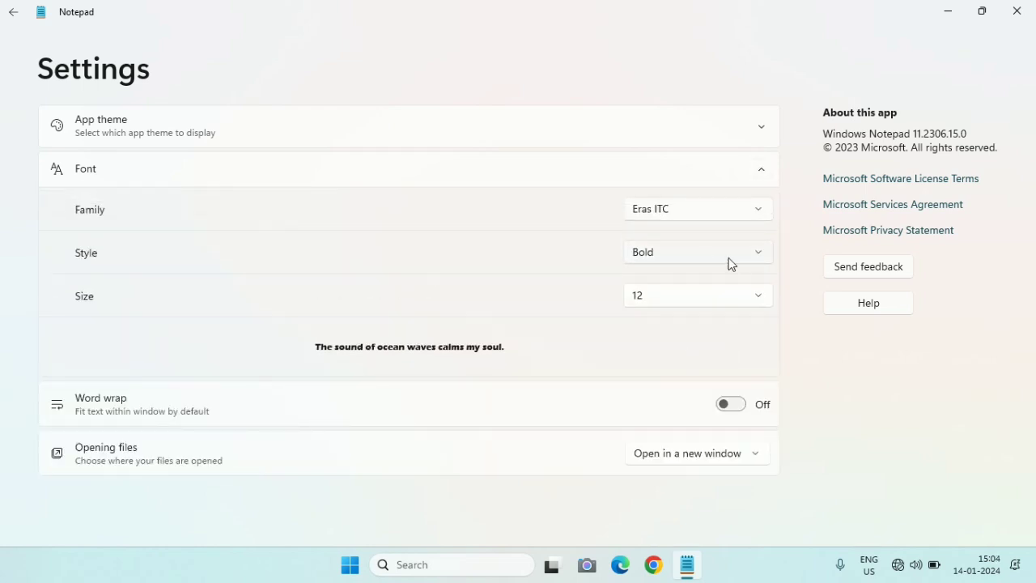
{"action": "left_click", "coordinate": [763, 257]}
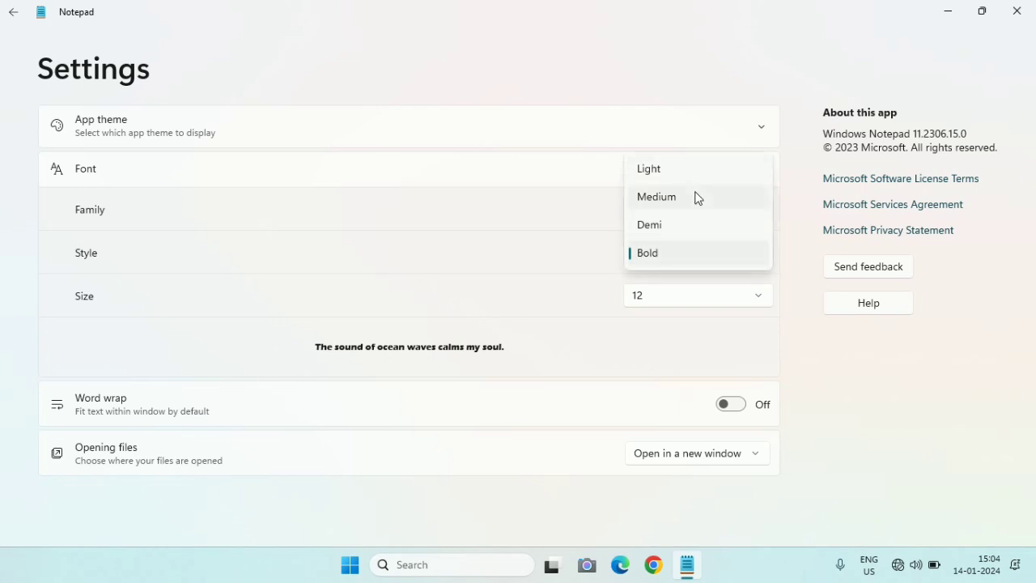
{"action": "left_click", "coordinate": [697, 196]}
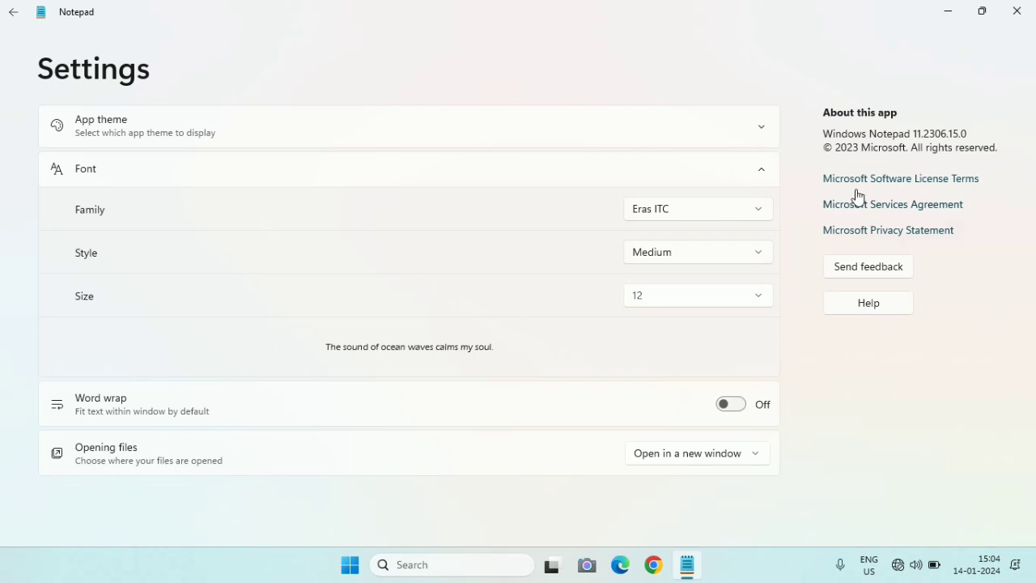
{"action": "left_click", "coordinate": [1017, 10]}
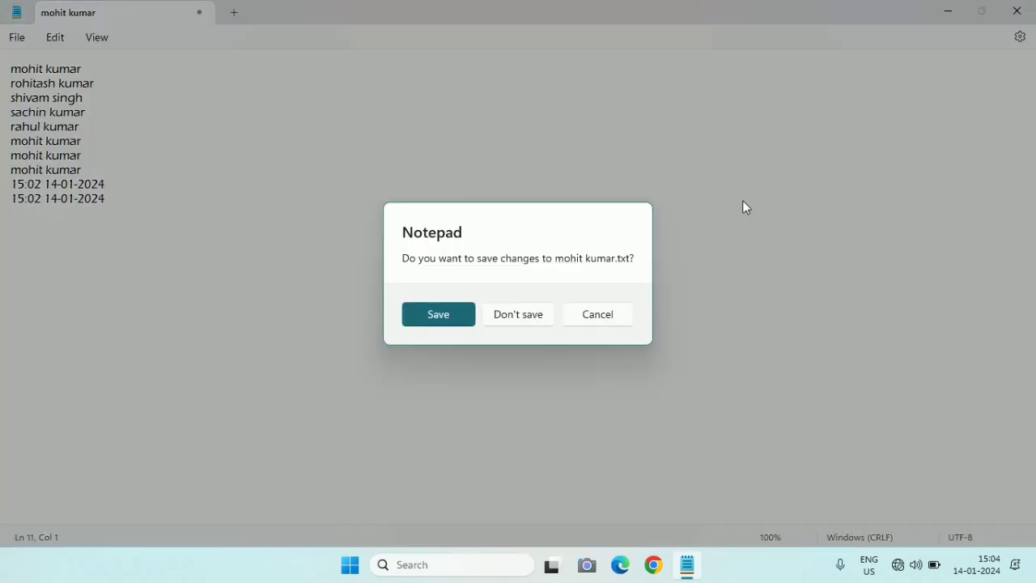
{"action": "left_click", "coordinate": [606, 322]}
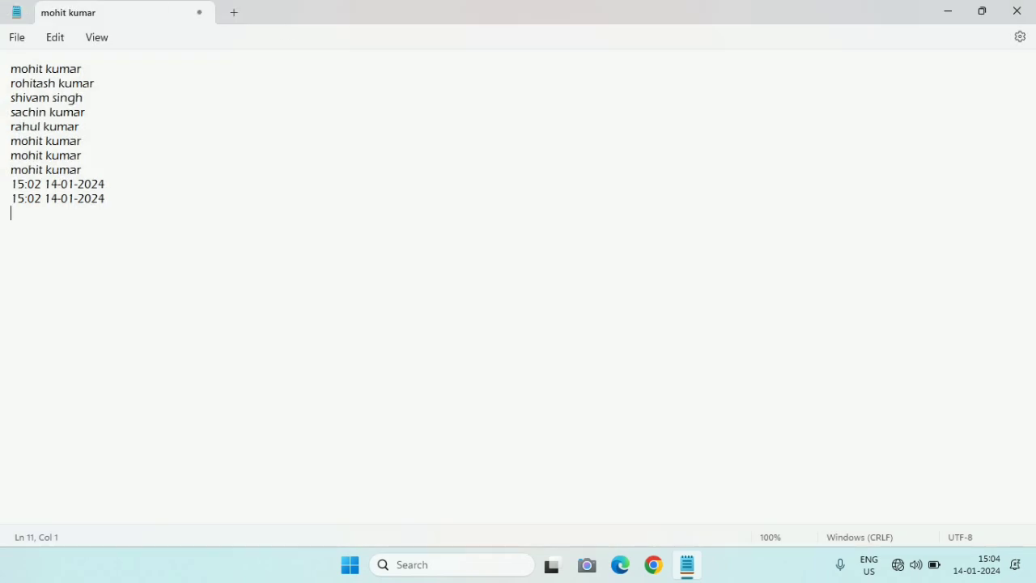
- Zoom the text to 200% with Ctrl+Plus, down to 130% with Ctrl+Minus, then restore 100%
{"action": "left_click", "coordinate": [94, 40]}
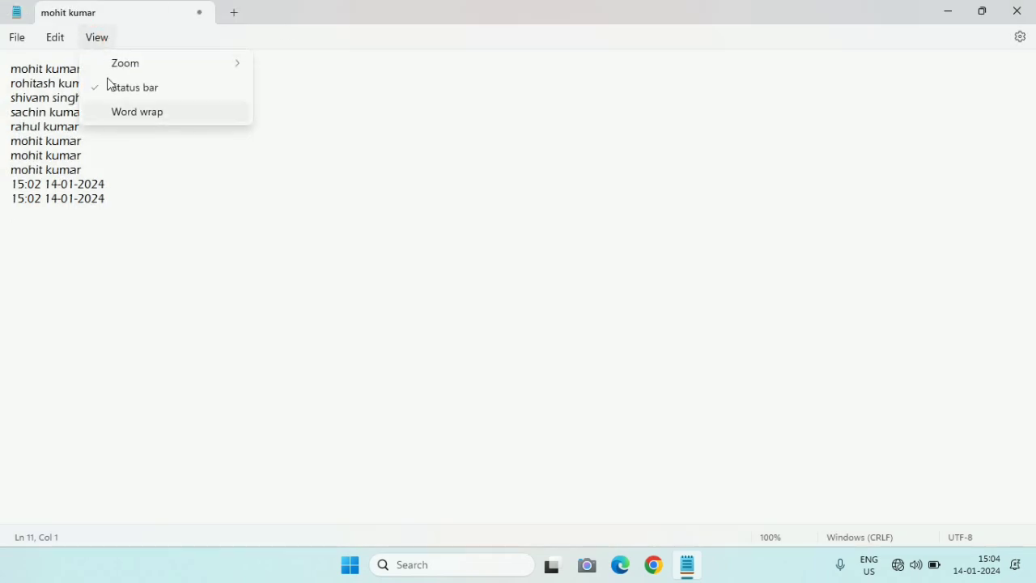
{"action": "mouse_move", "coordinate": [138, 67]}
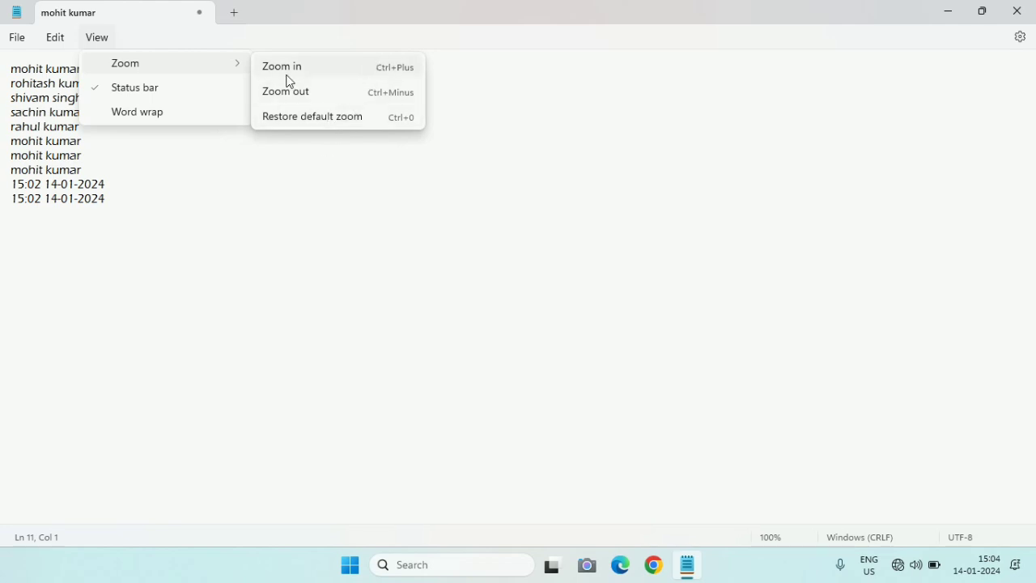
{"action": "key", "text": "Escape"}
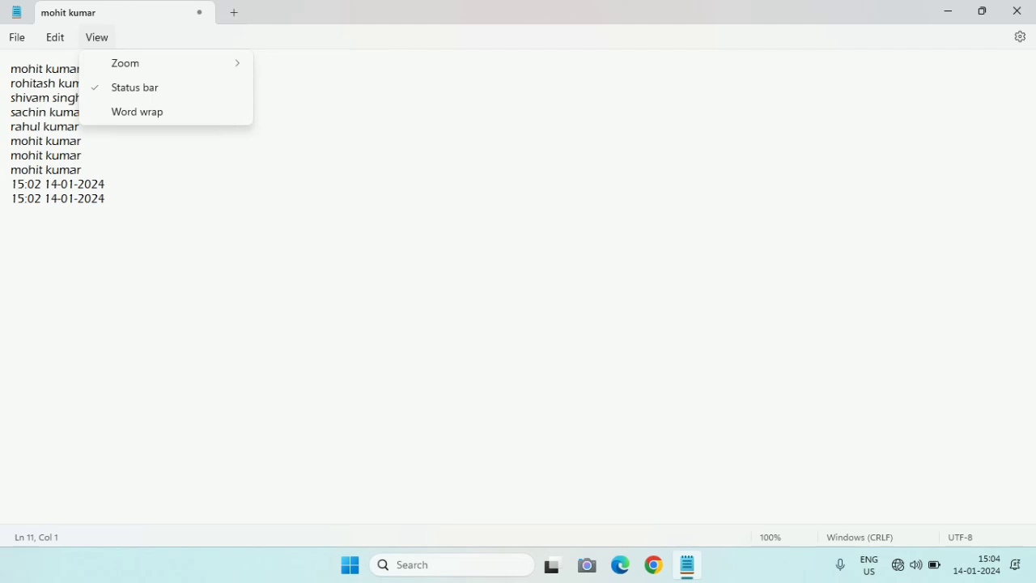
{"action": "mouse_move", "coordinate": [238, 57]}
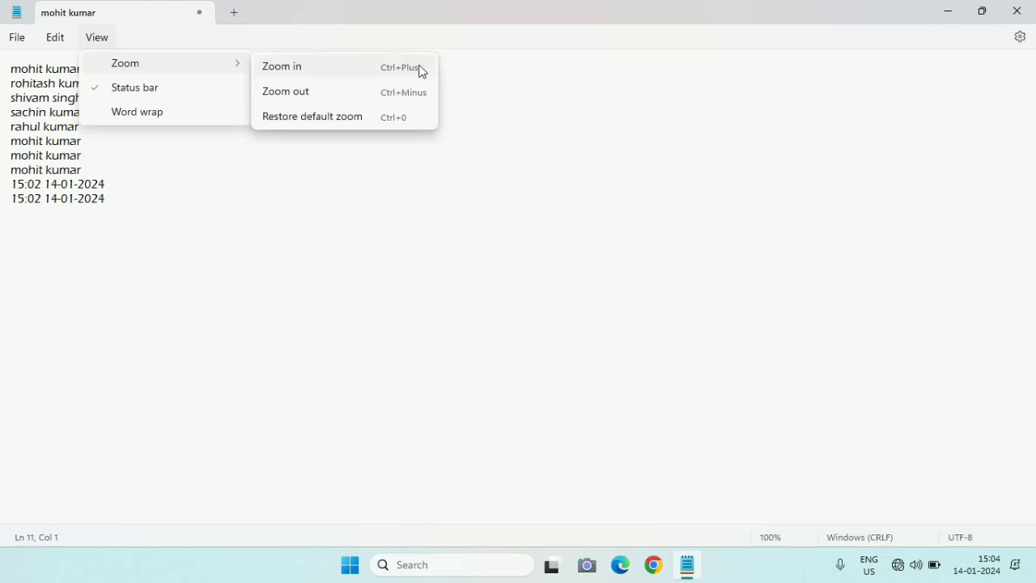
{"action": "key", "text": "ctrl+plus"}
{"action": "key", "text": "ctrl+plus"}
{"action": "key", "text": "ctrl+plus"}
{"action": "key", "text": "ctrl+plus"}
{"action": "key", "text": "ctrl+plus"}
{"action": "key", "text": "ctrl+plus"}
{"action": "key", "text": "ctrl+plus"}
{"action": "key", "text": "ctrl+plus"}
{"action": "key", "text": "ctrl+plus"}
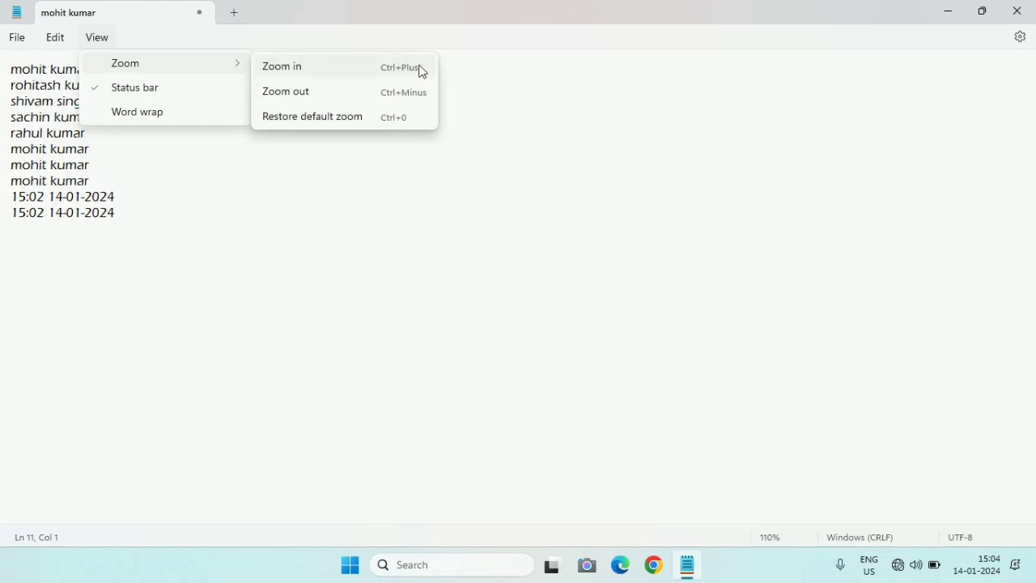
{"action": "key", "text": "ctrl+plus"}
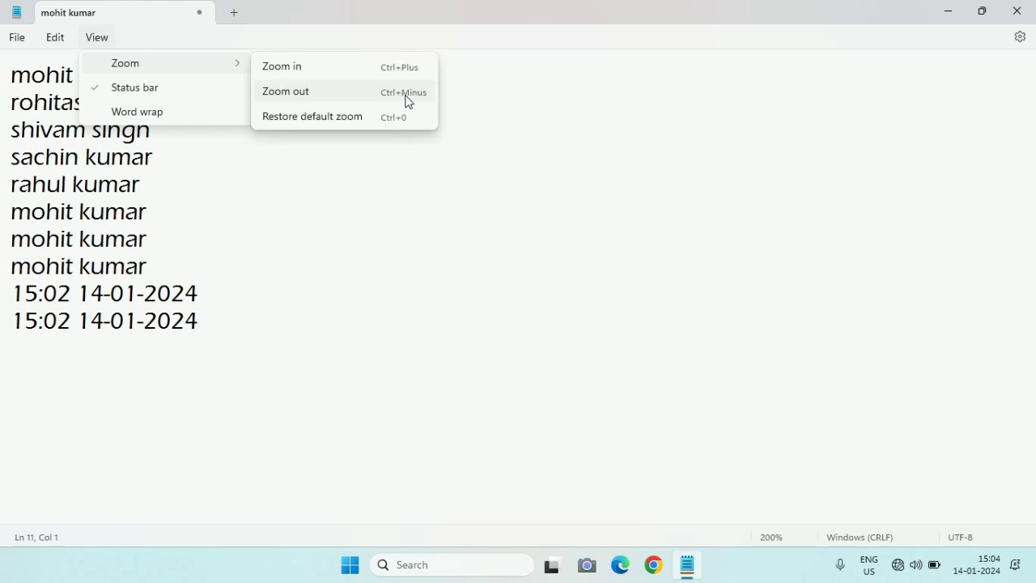
{"action": "key", "text": "ctrl+minus"}
{"action": "key", "text": "ctrl+minus"}
{"action": "key", "text": "ctrl+minus"}
{"action": "key", "text": "ctrl+minus"}
{"action": "key", "text": "ctrl+minus"}
{"action": "key", "text": "ctrl+minus"}
{"action": "key", "text": "ctrl+minus"}
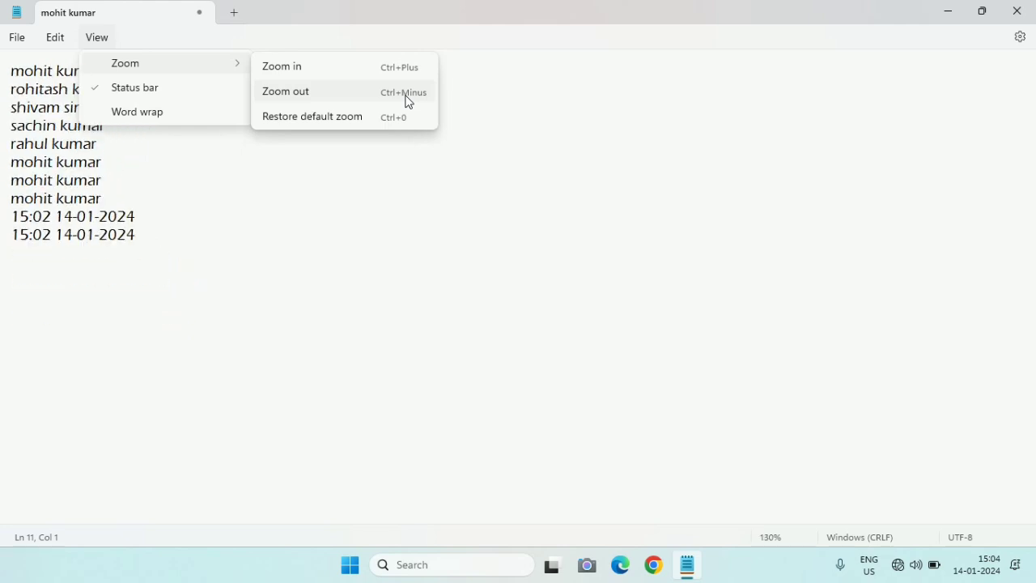
{"action": "left_click", "coordinate": [372, 118]}
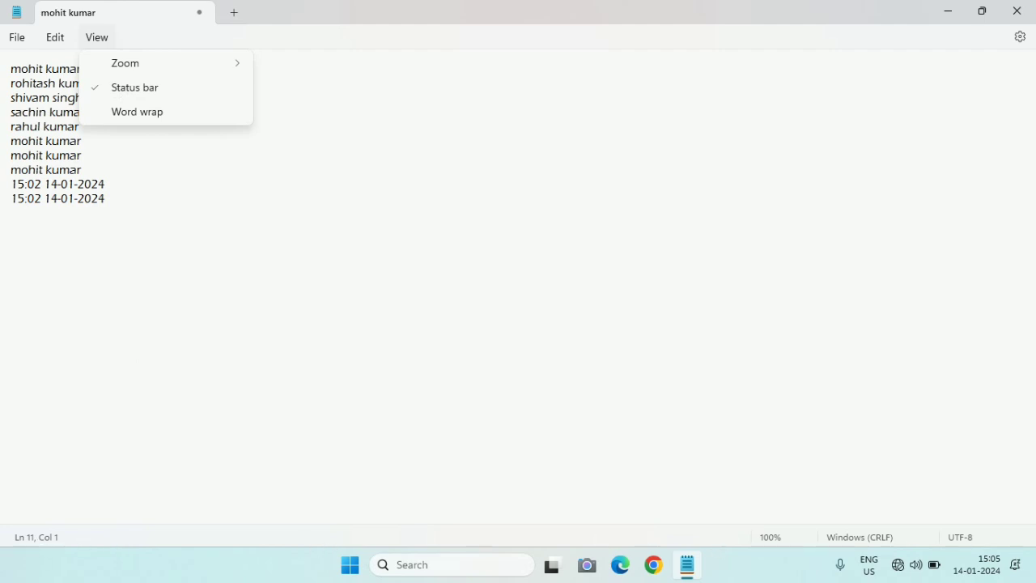
- Turn off the Status bar under View so the line, column and zoom readout disappears
{"action": "left_click", "coordinate": [142, 96]}
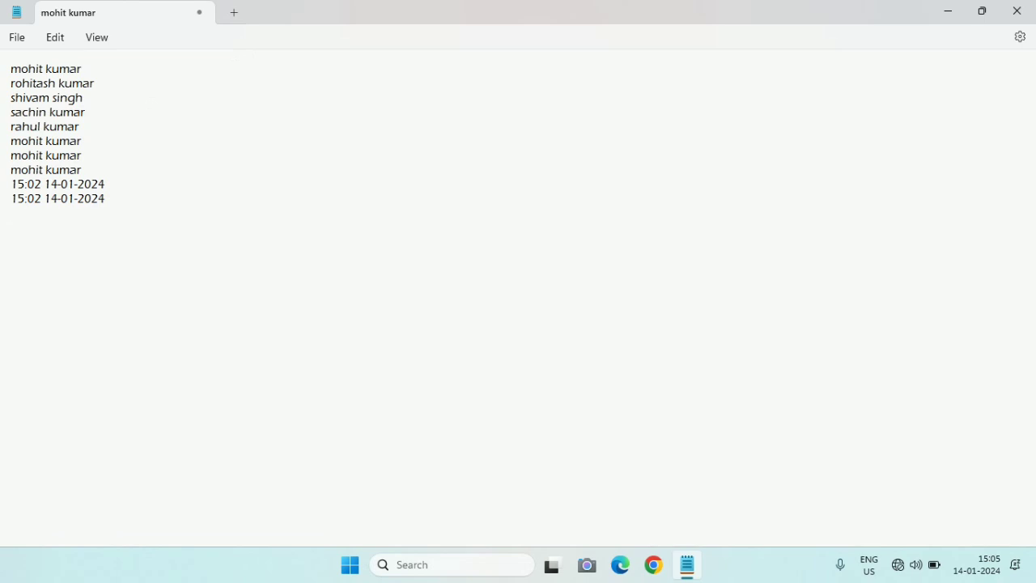
{"action": "left_click", "coordinate": [97, 38]}
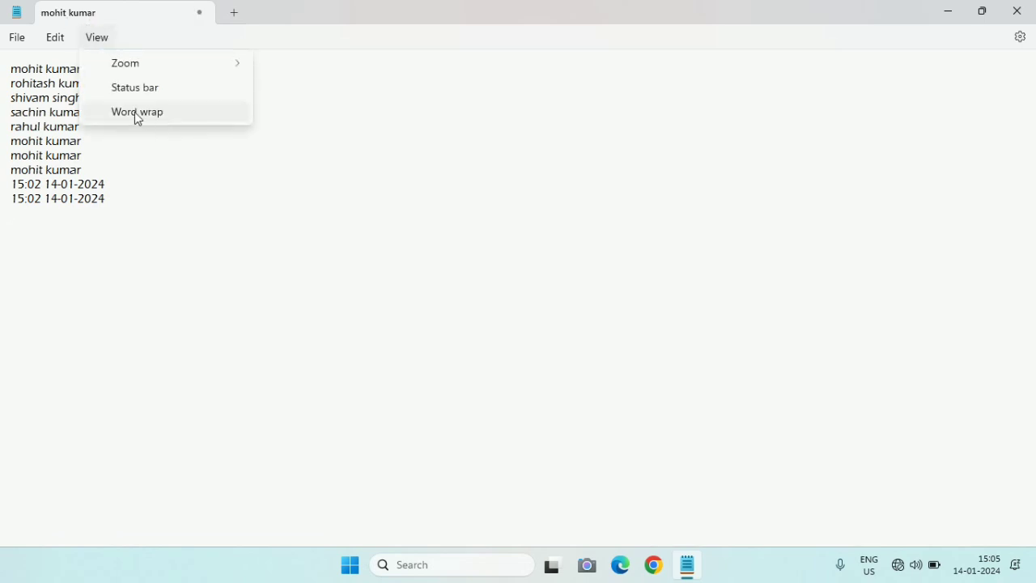
{"action": "left_click", "coordinate": [263, 202]}
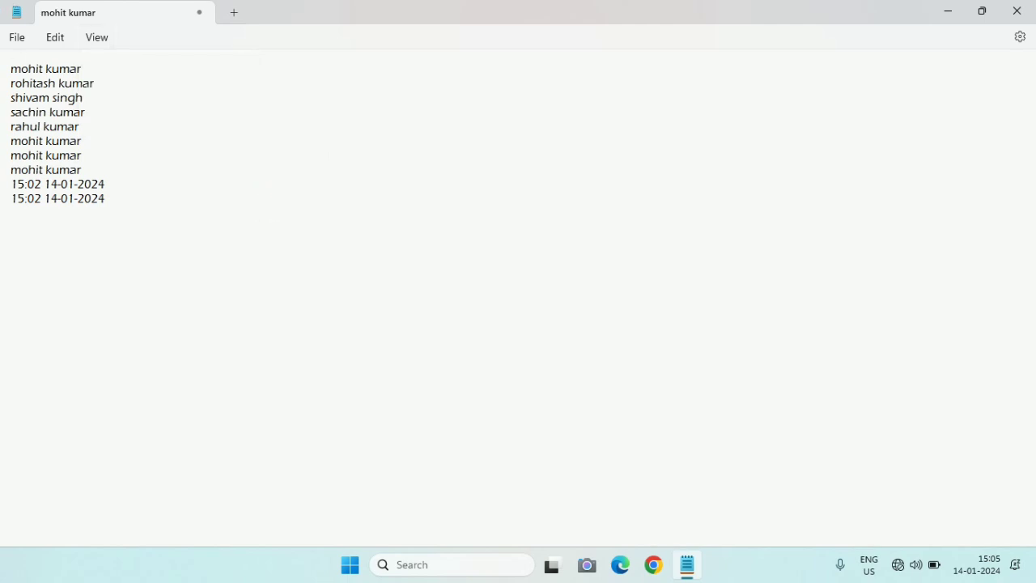